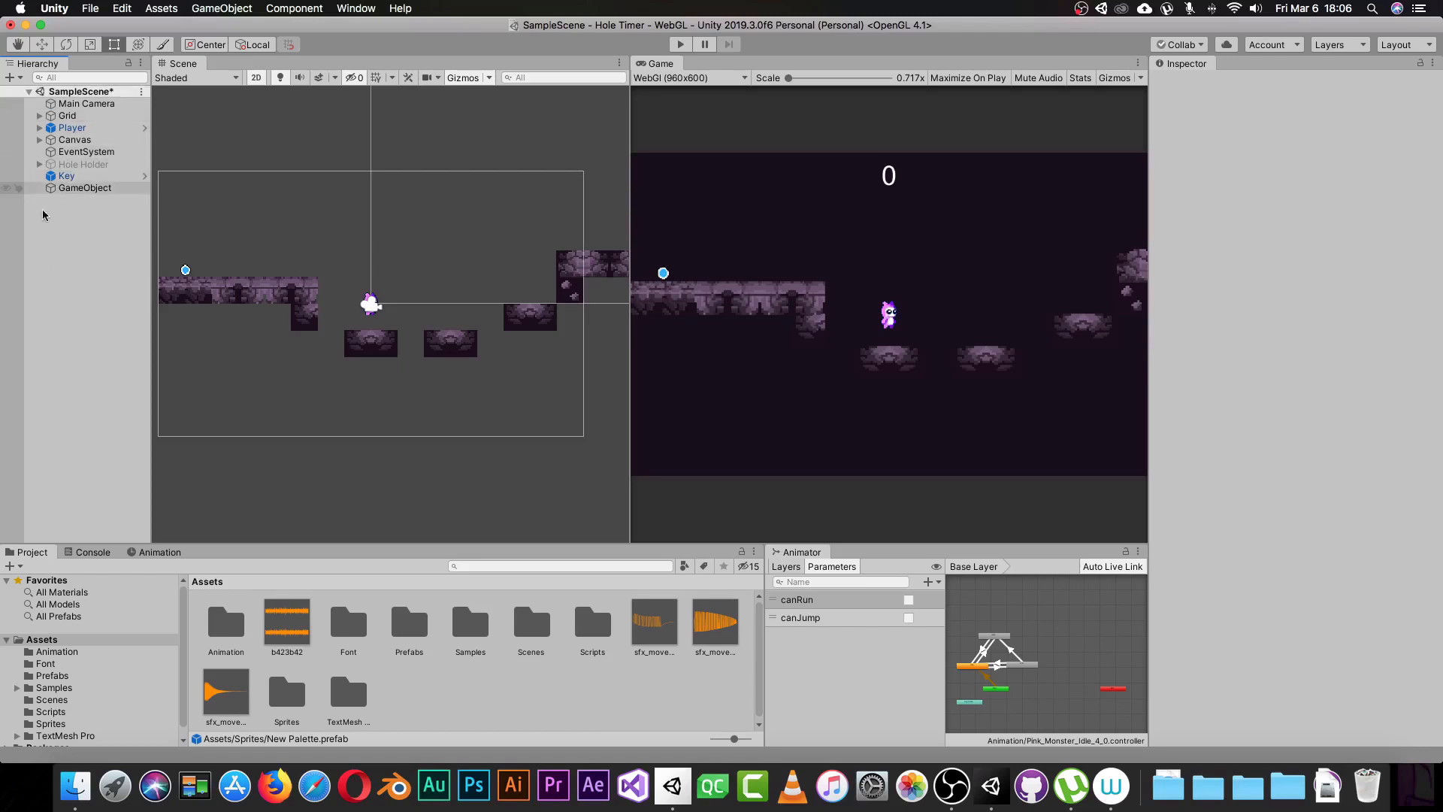
right_click(65, 249)
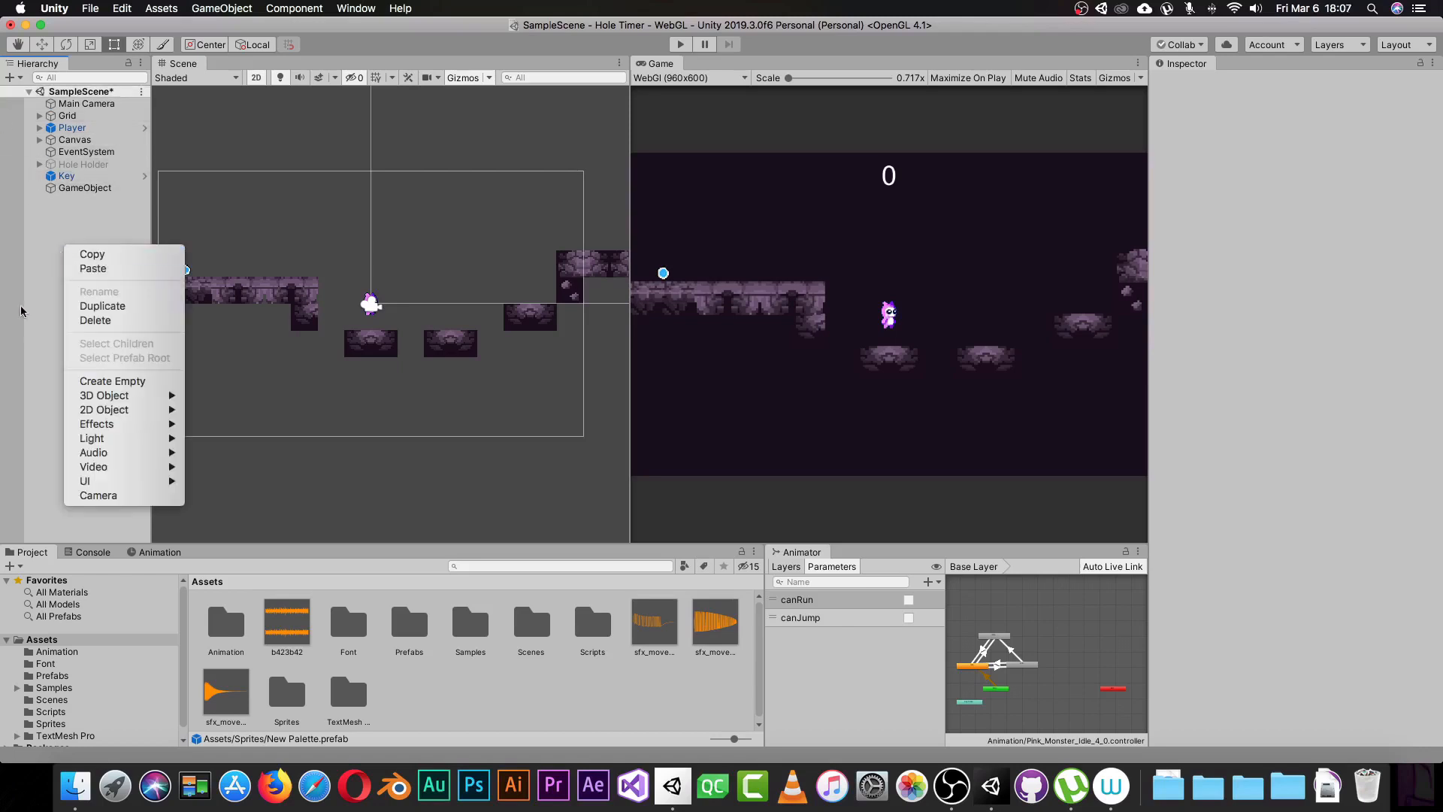
mouse_move(124, 410)
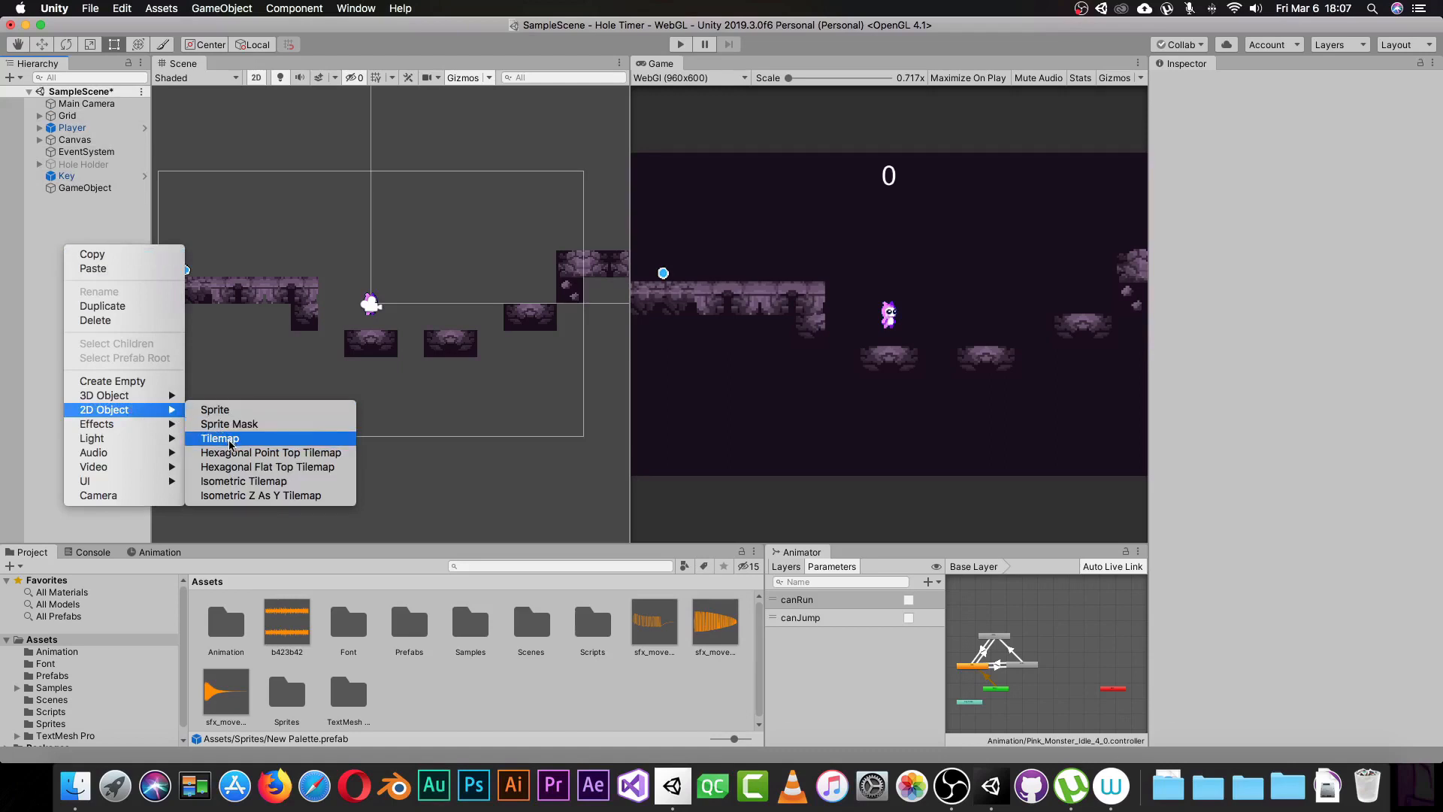
click(47, 296)
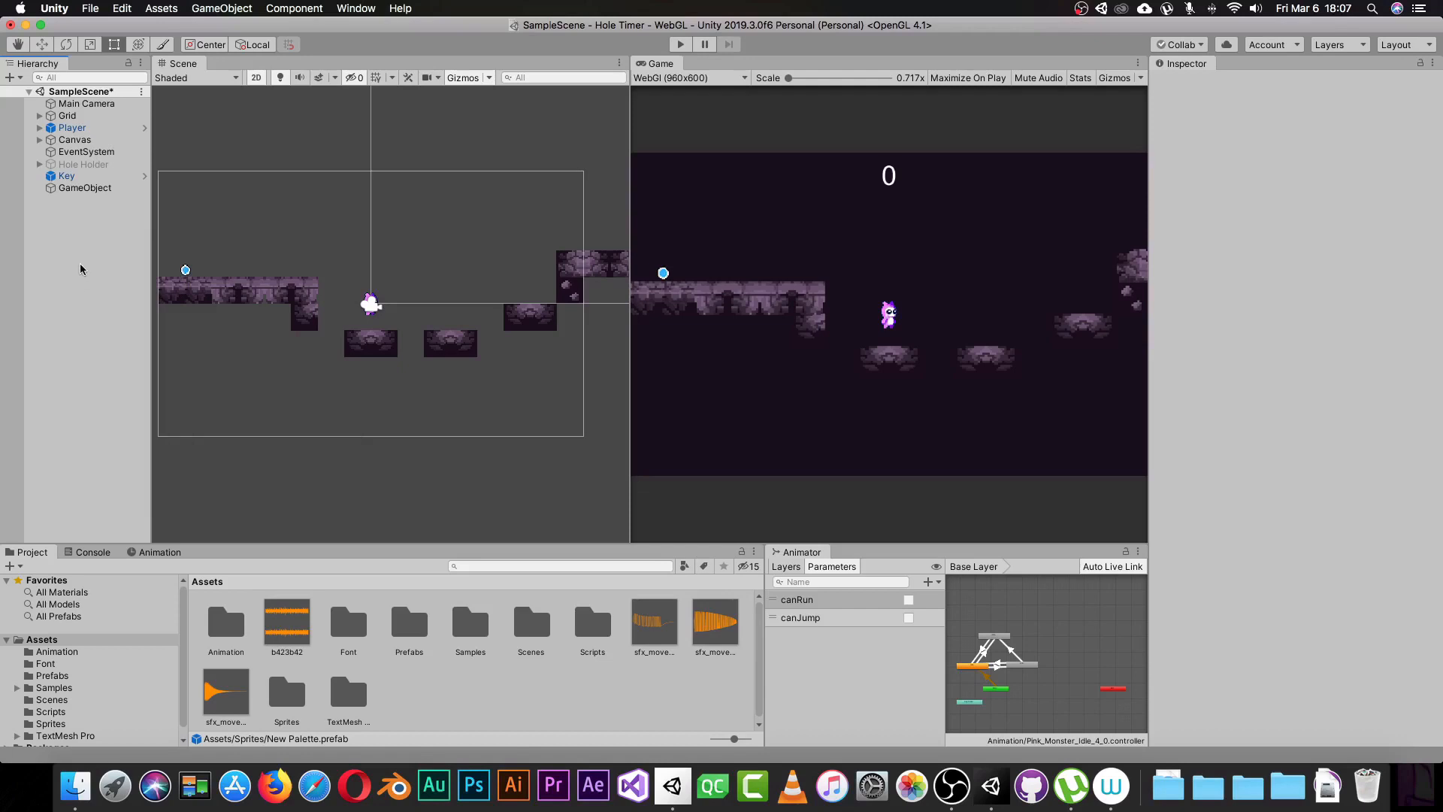
Examine the Grid object and the components of its child Platform tilemap
click(69, 116)
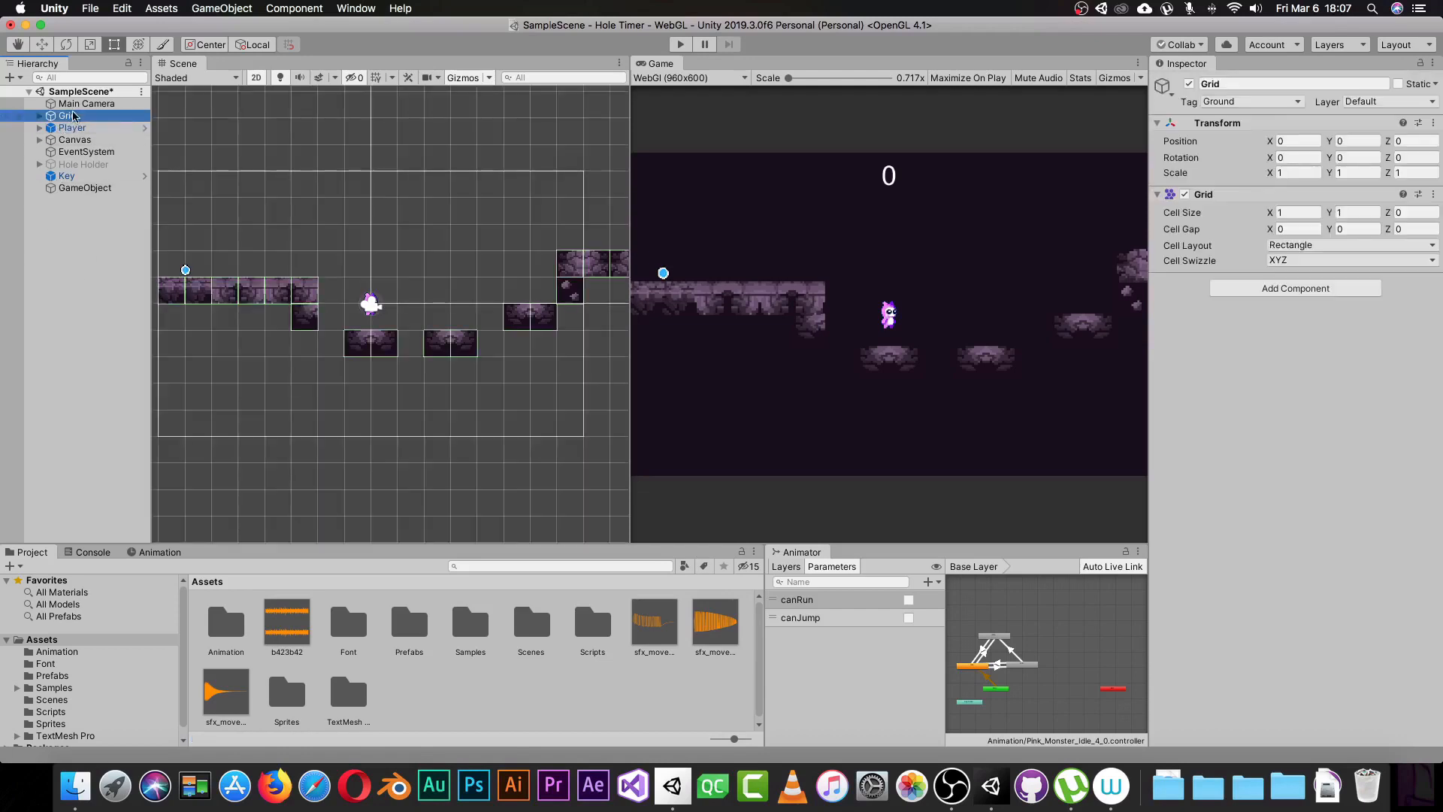
click(64, 224)
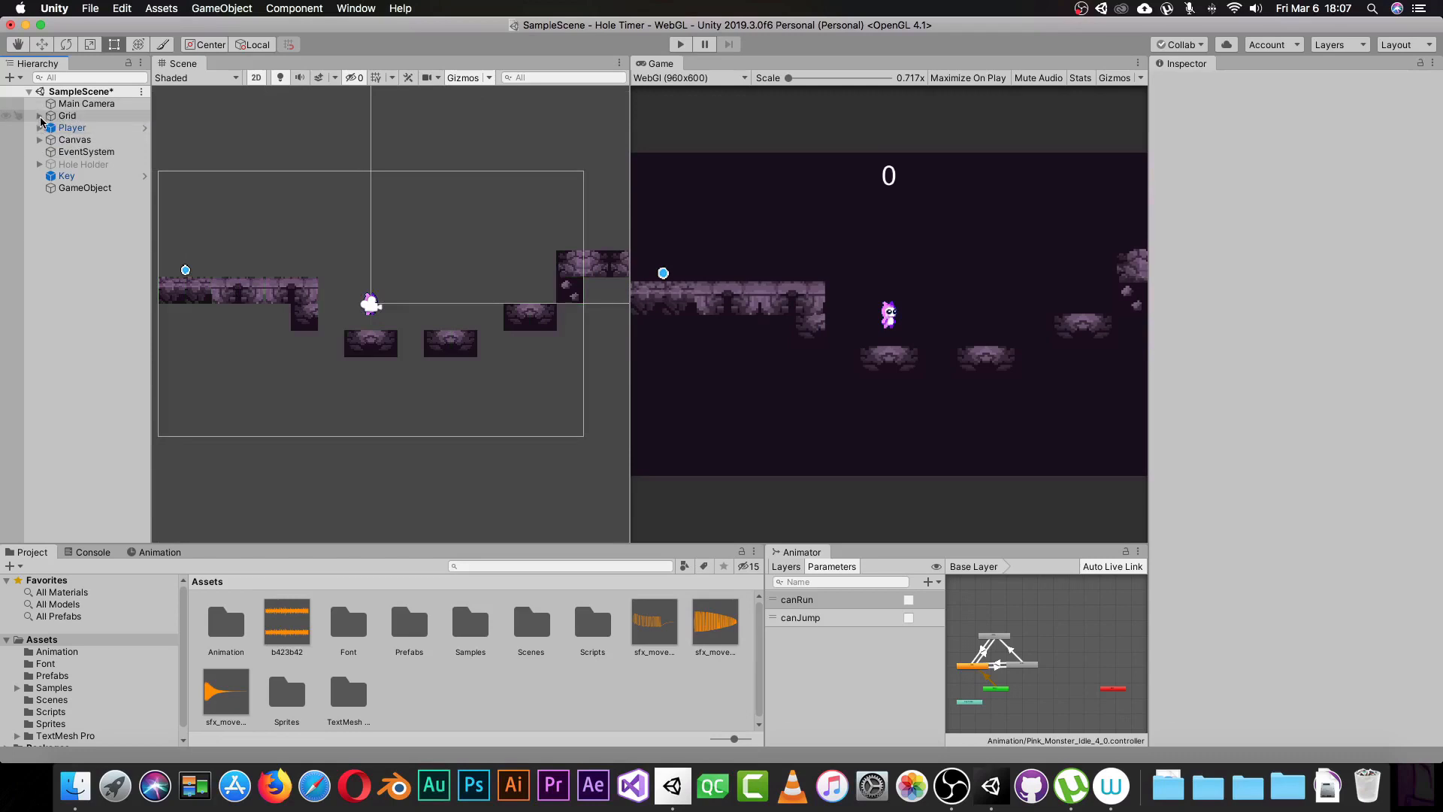
click(40, 116)
click(40, 116)
click(39, 117)
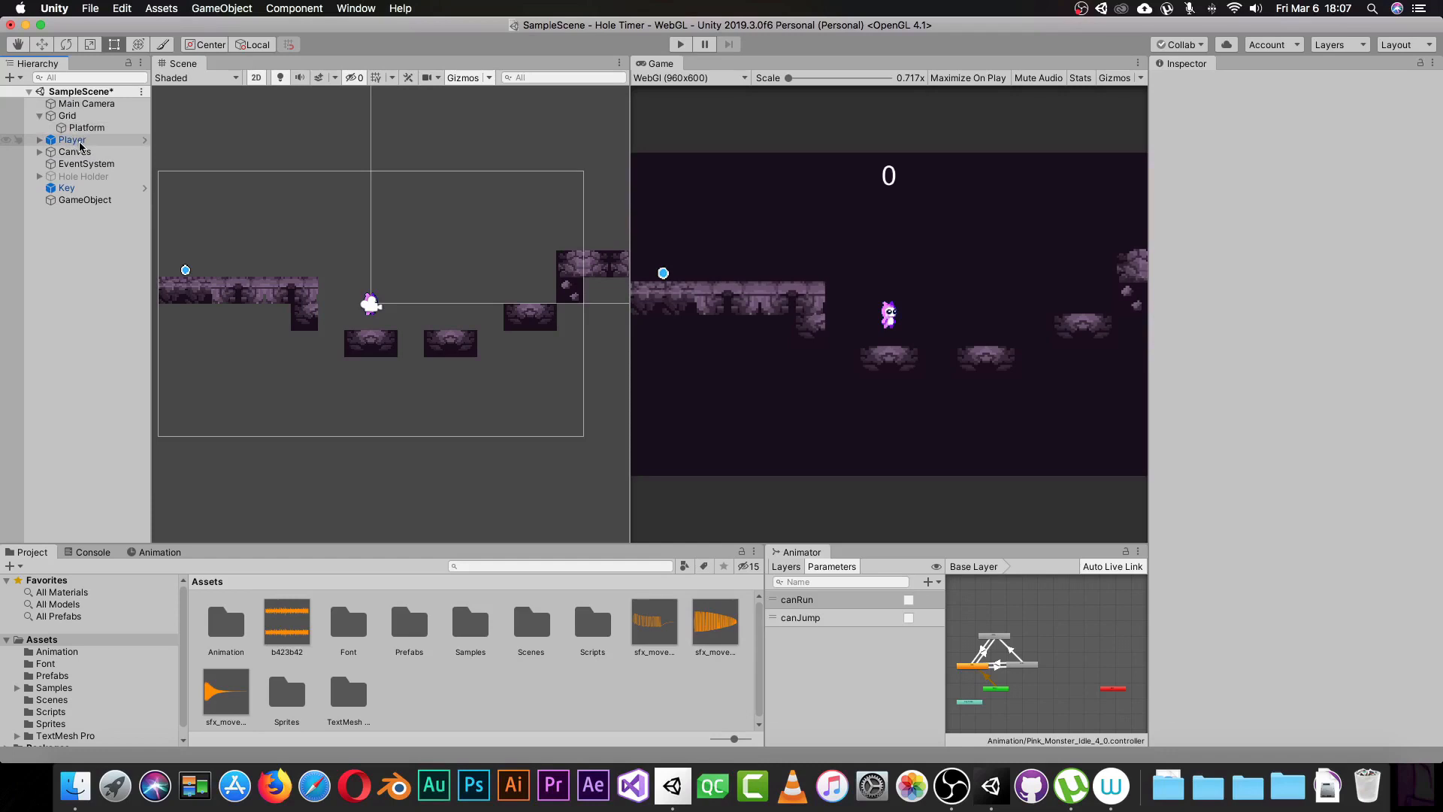
click(84, 116)
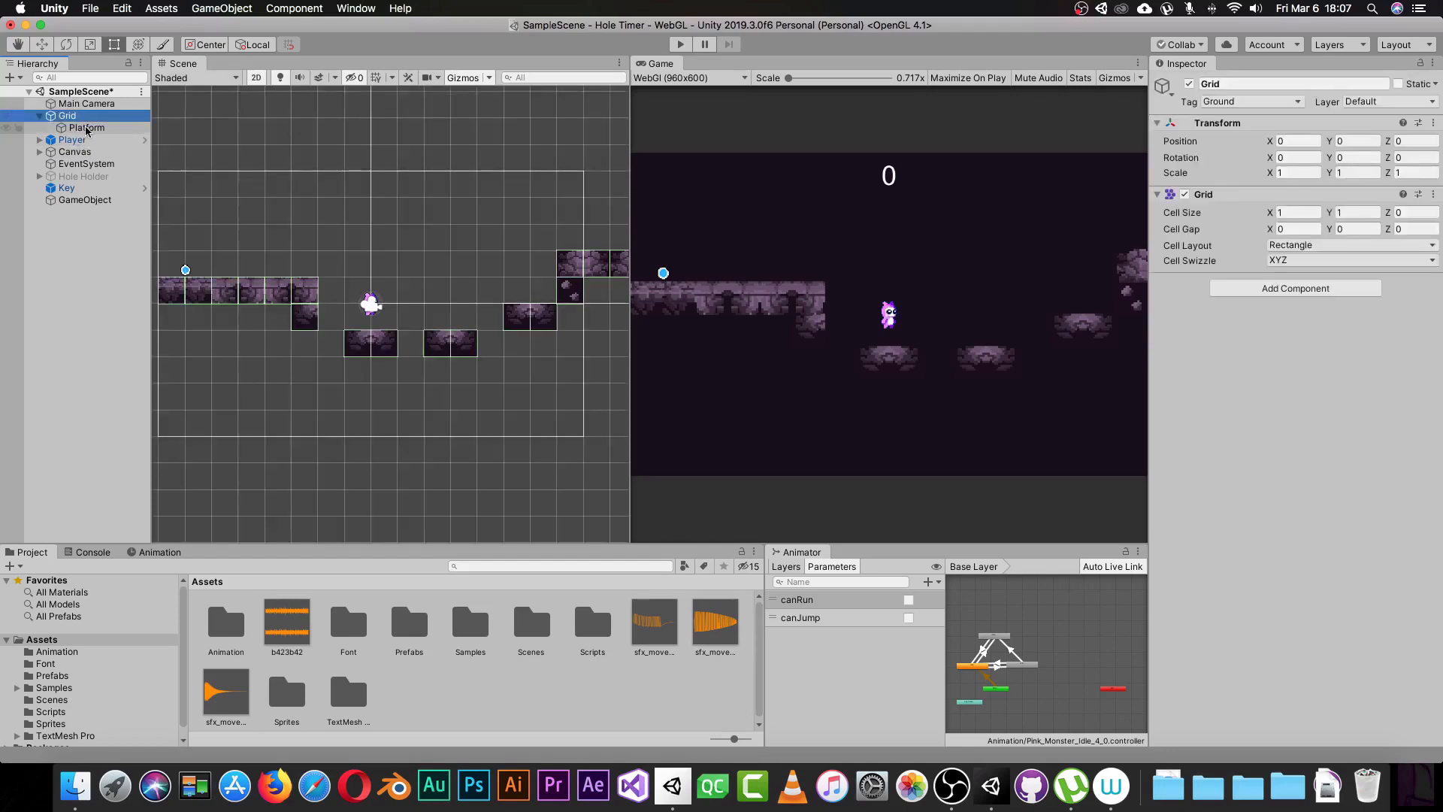
click(86, 128)
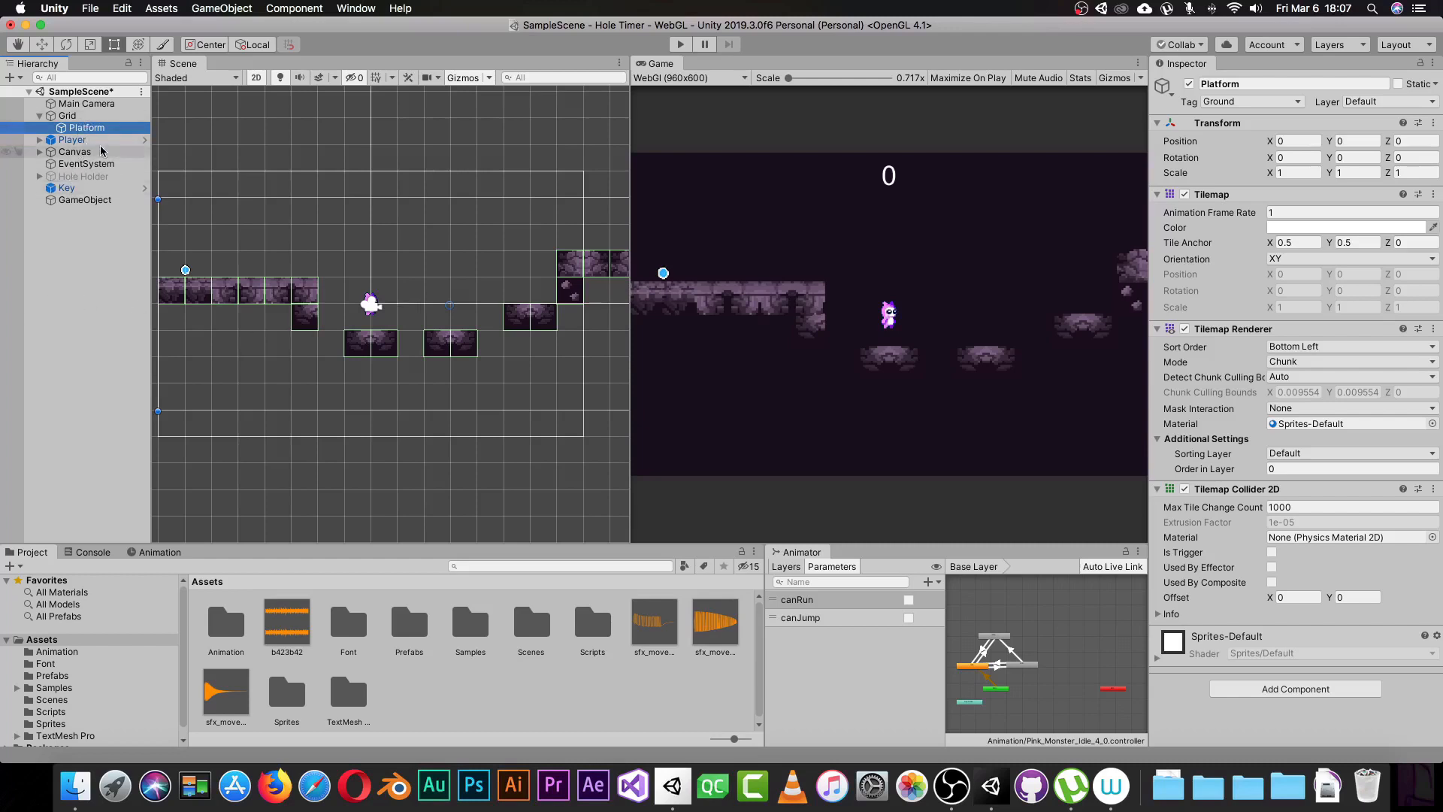
click(67, 116)
click(75, 128)
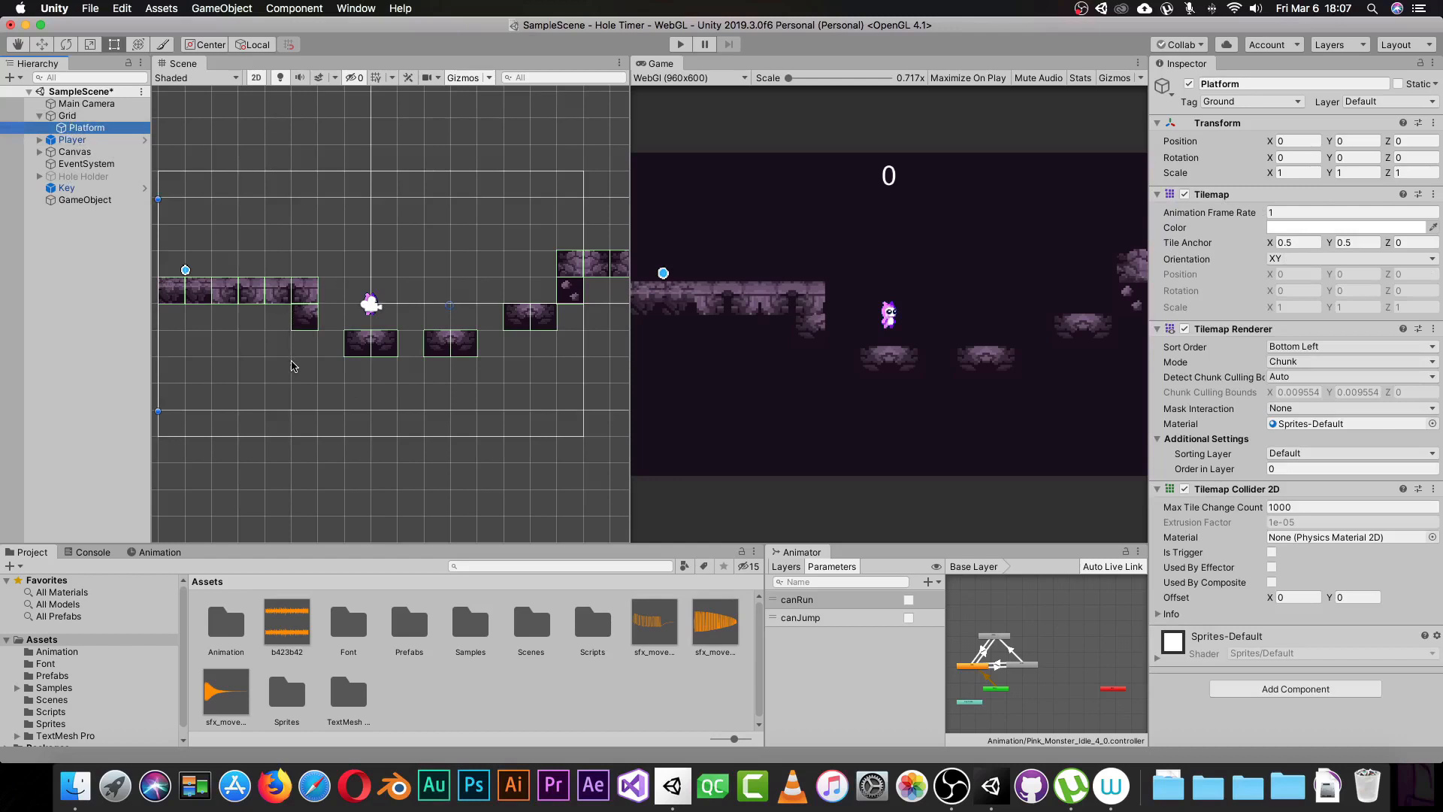
scroll(293, 366, down, 3)
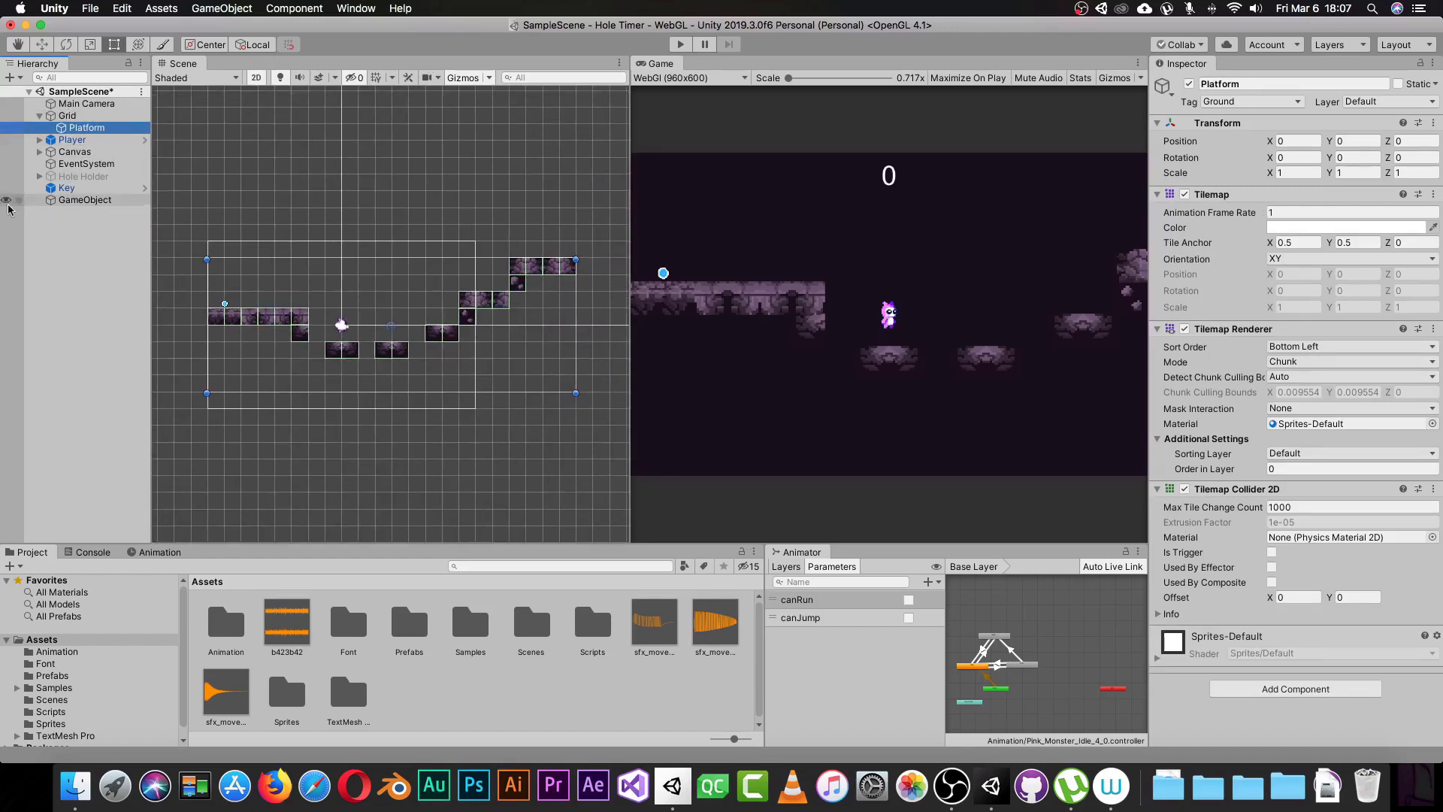
click(81, 235)
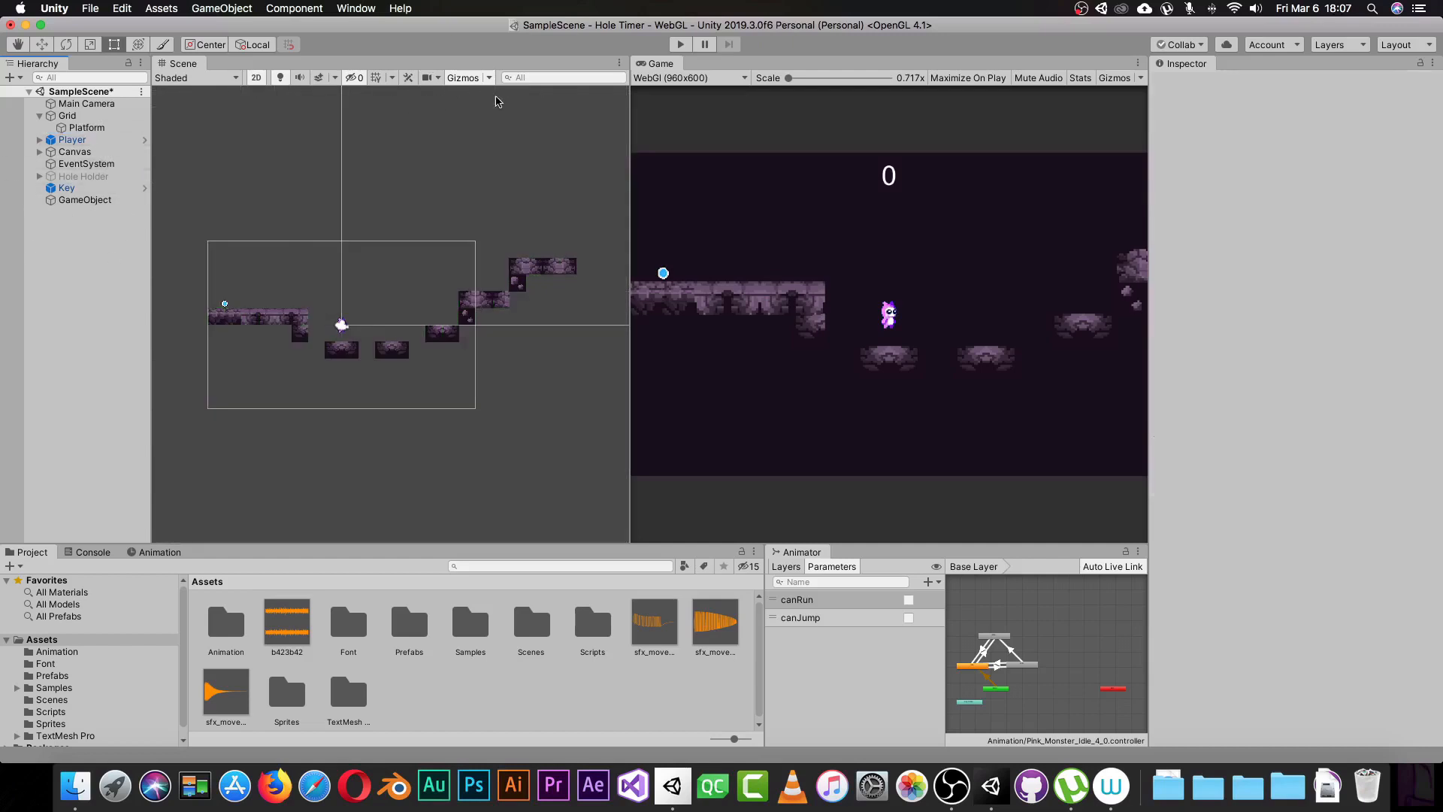
Open the Tile Palette for the Platform tilemap, dock it beside the Animator and enlarge its area
click(83, 127)
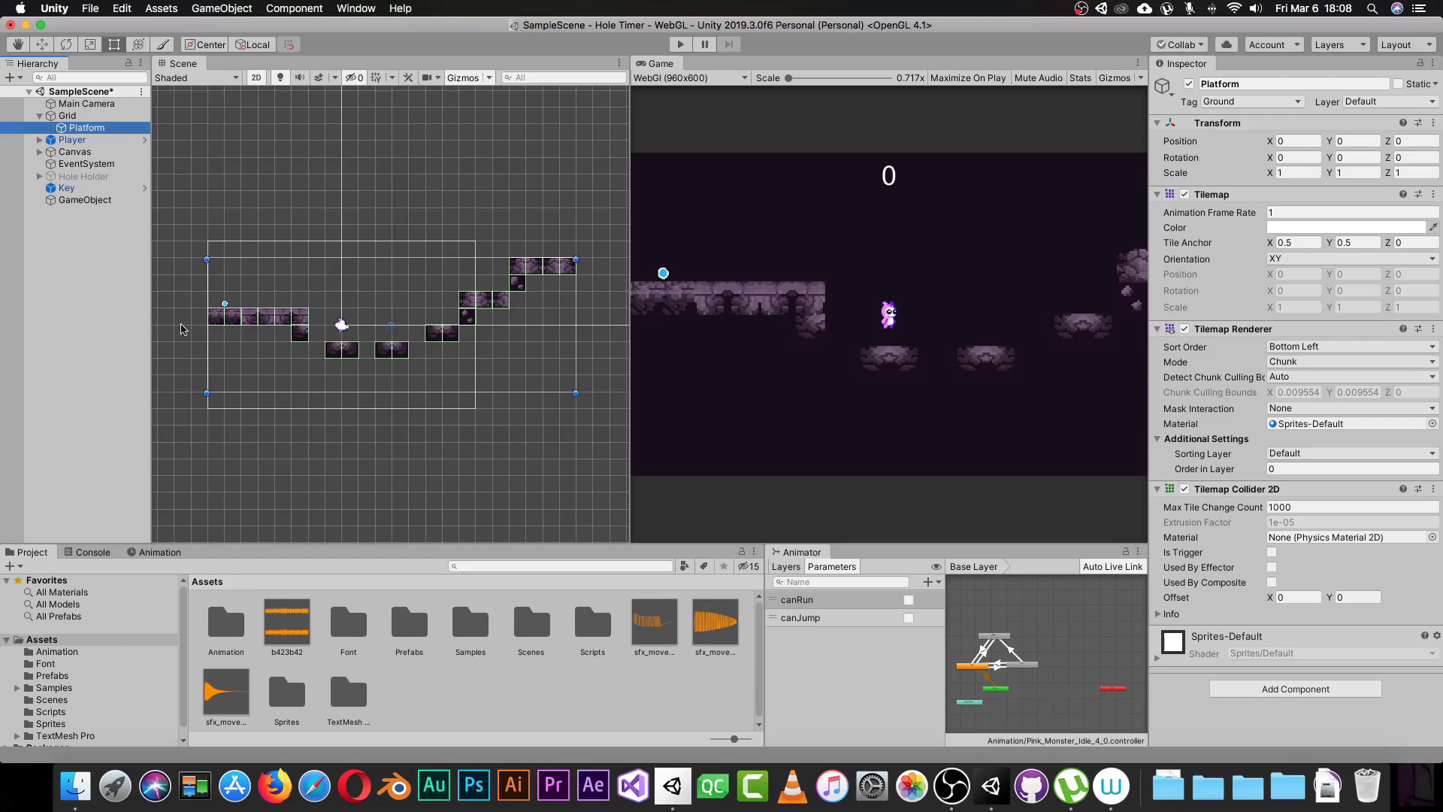
click(356, 9)
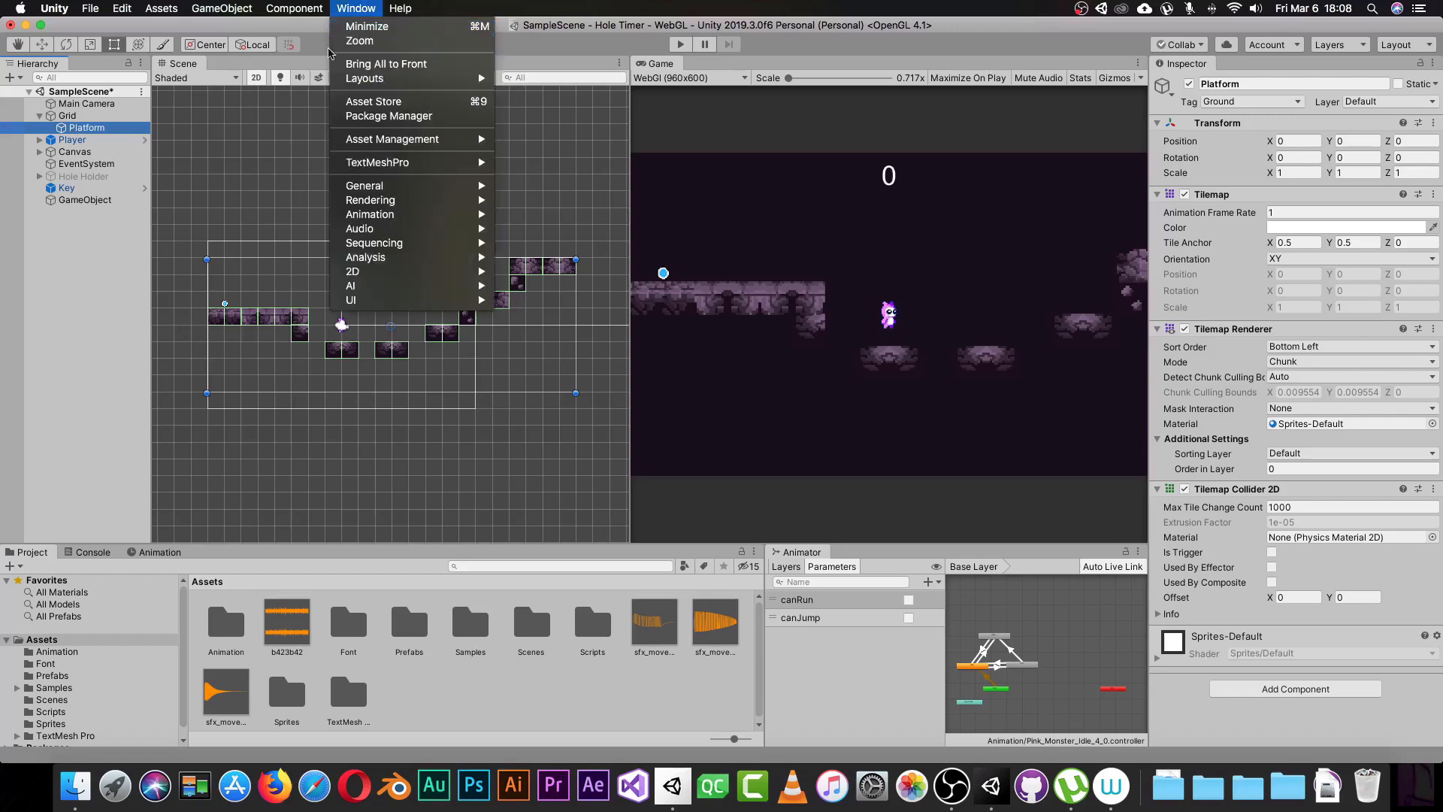
mouse_move(414, 272)
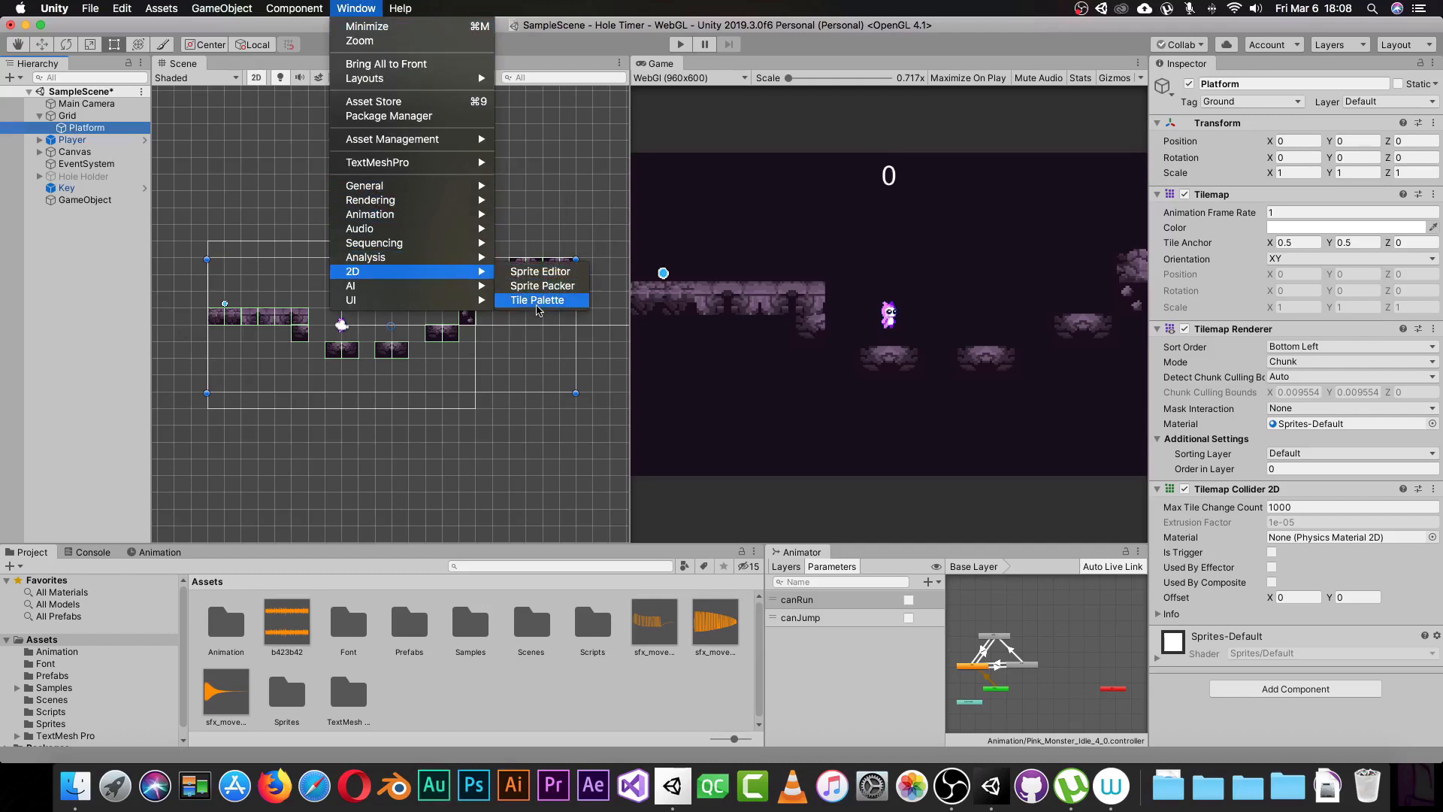
click(537, 301)
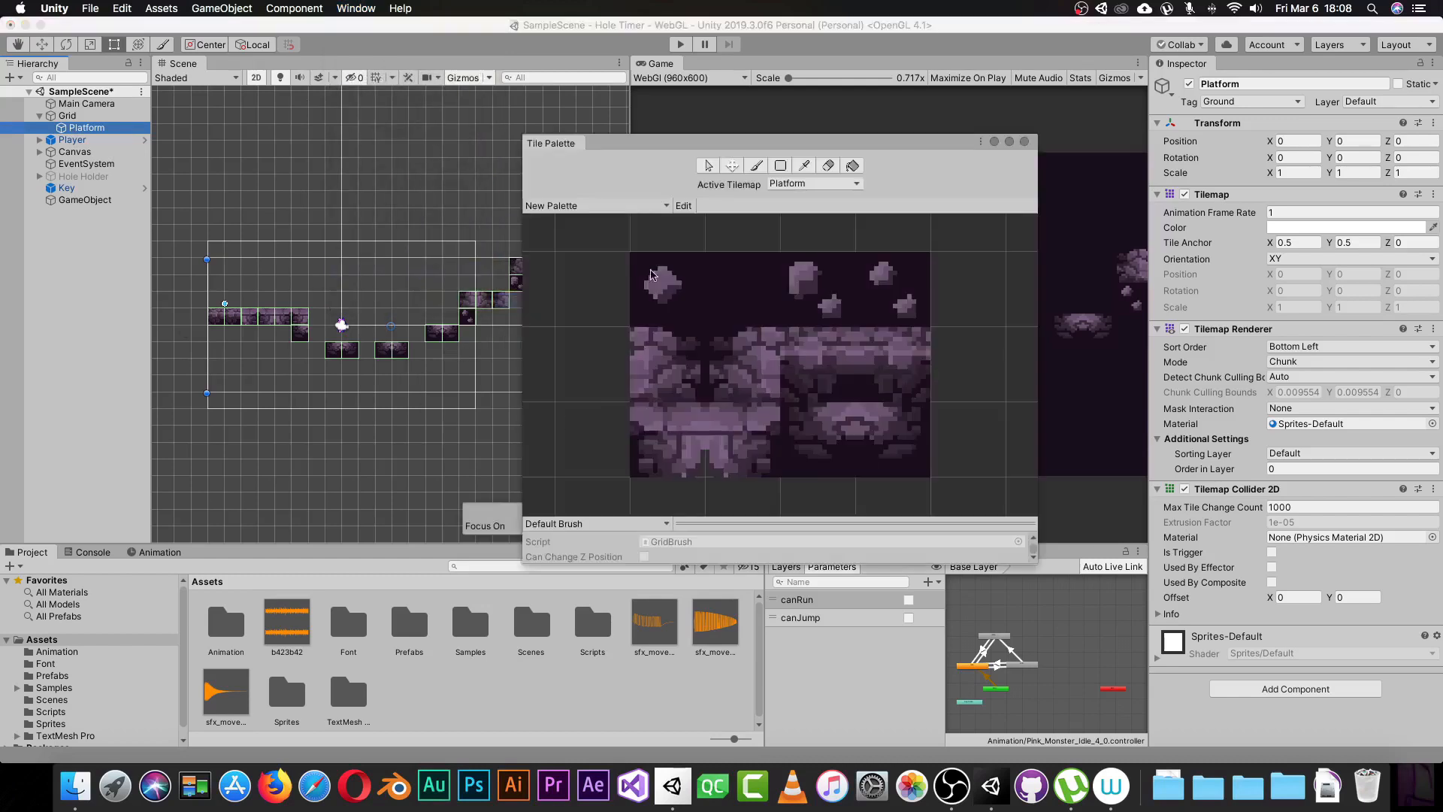
drag(630, 151, 1007, 575)
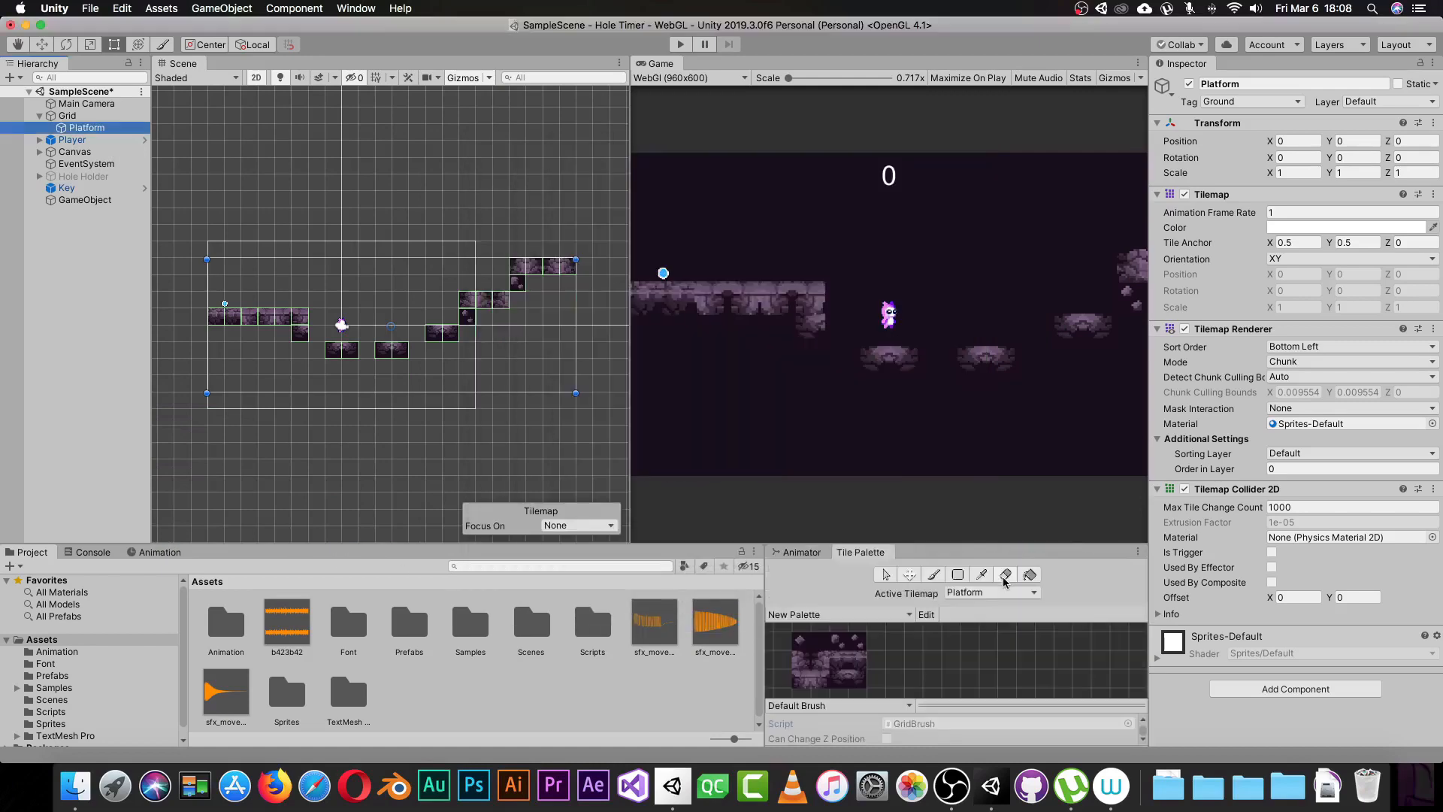
drag(918, 544, 911, 446)
middle_drag(872, 601, 921, 595)
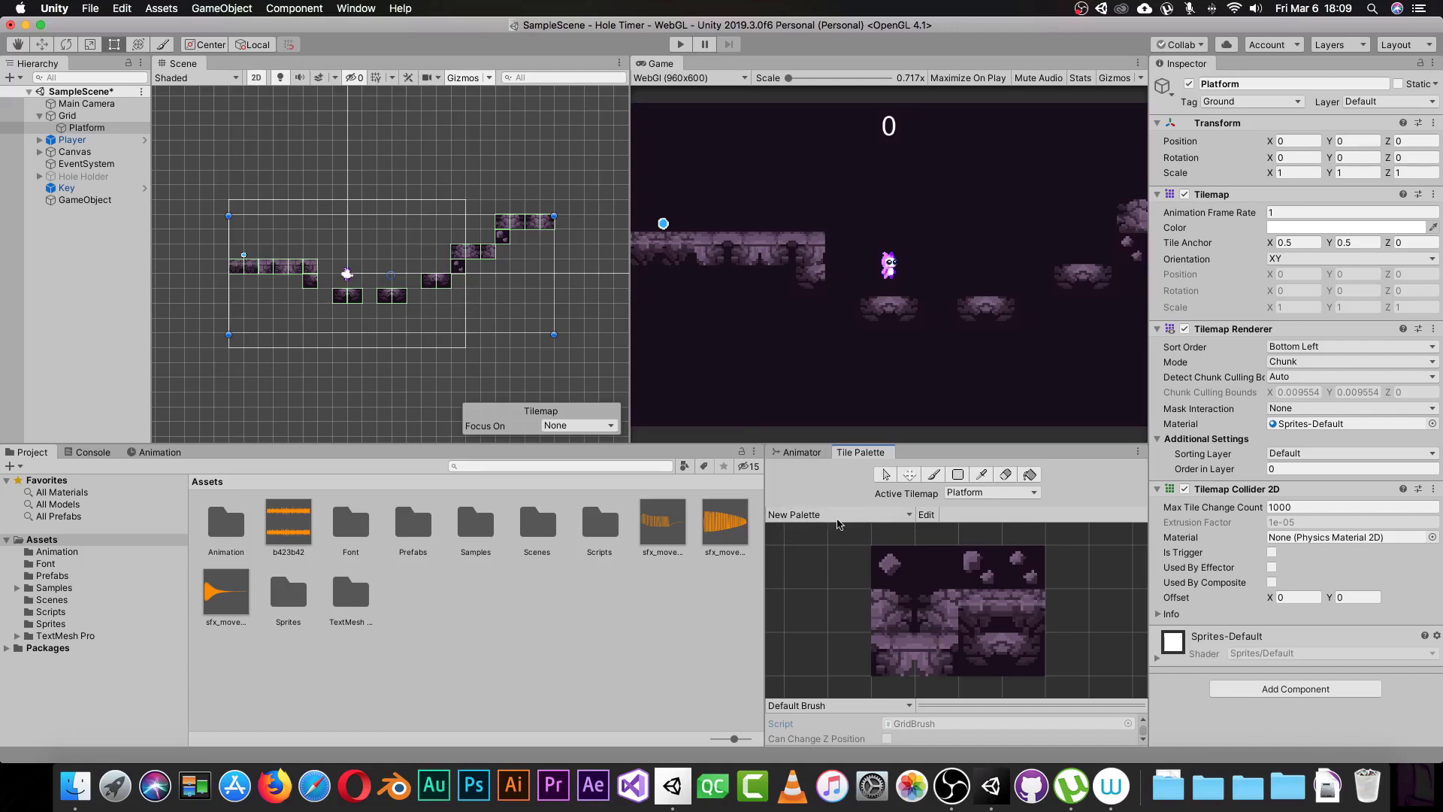
Set up a new tile palette named "test" with a Rectangle grid
click(840, 517)
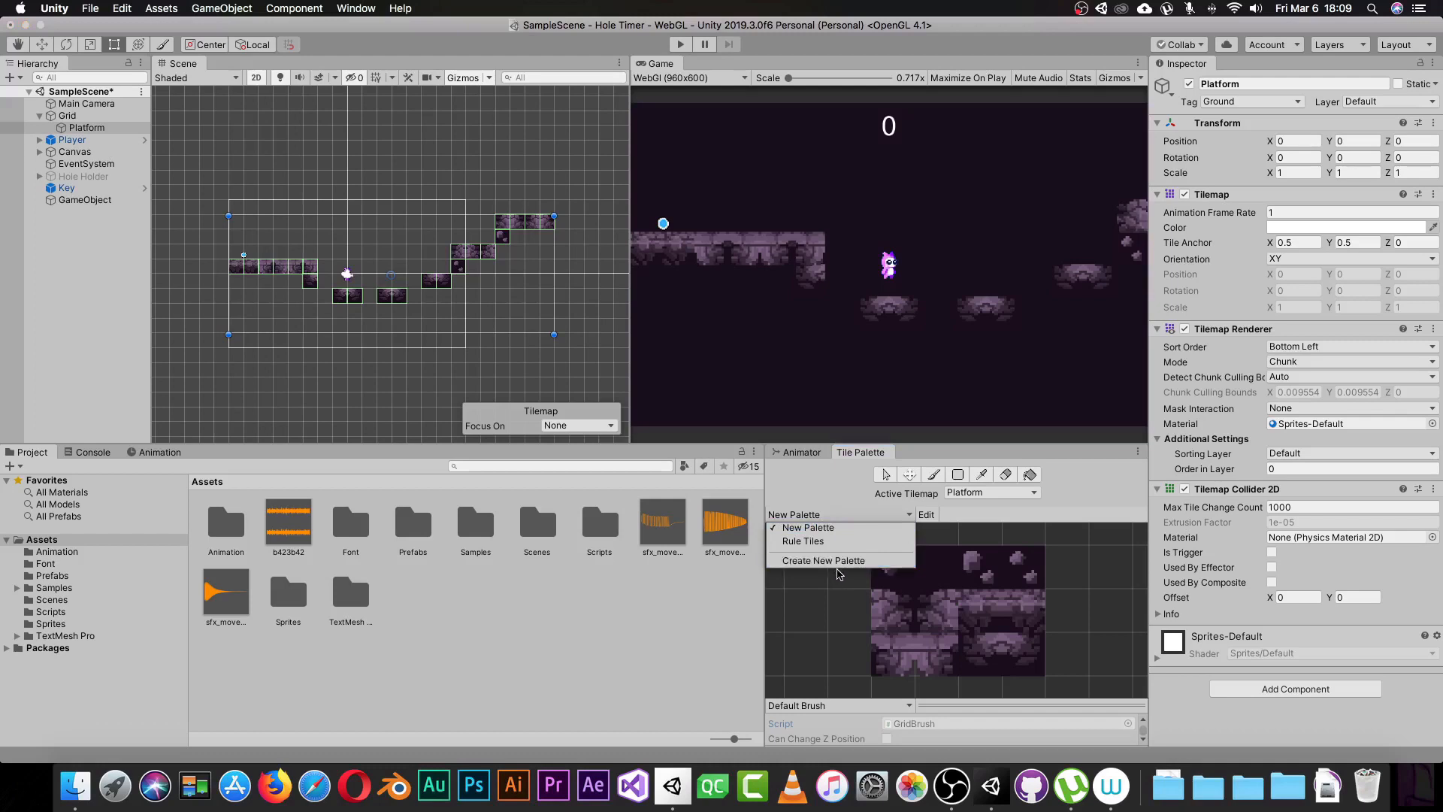
click(840, 571)
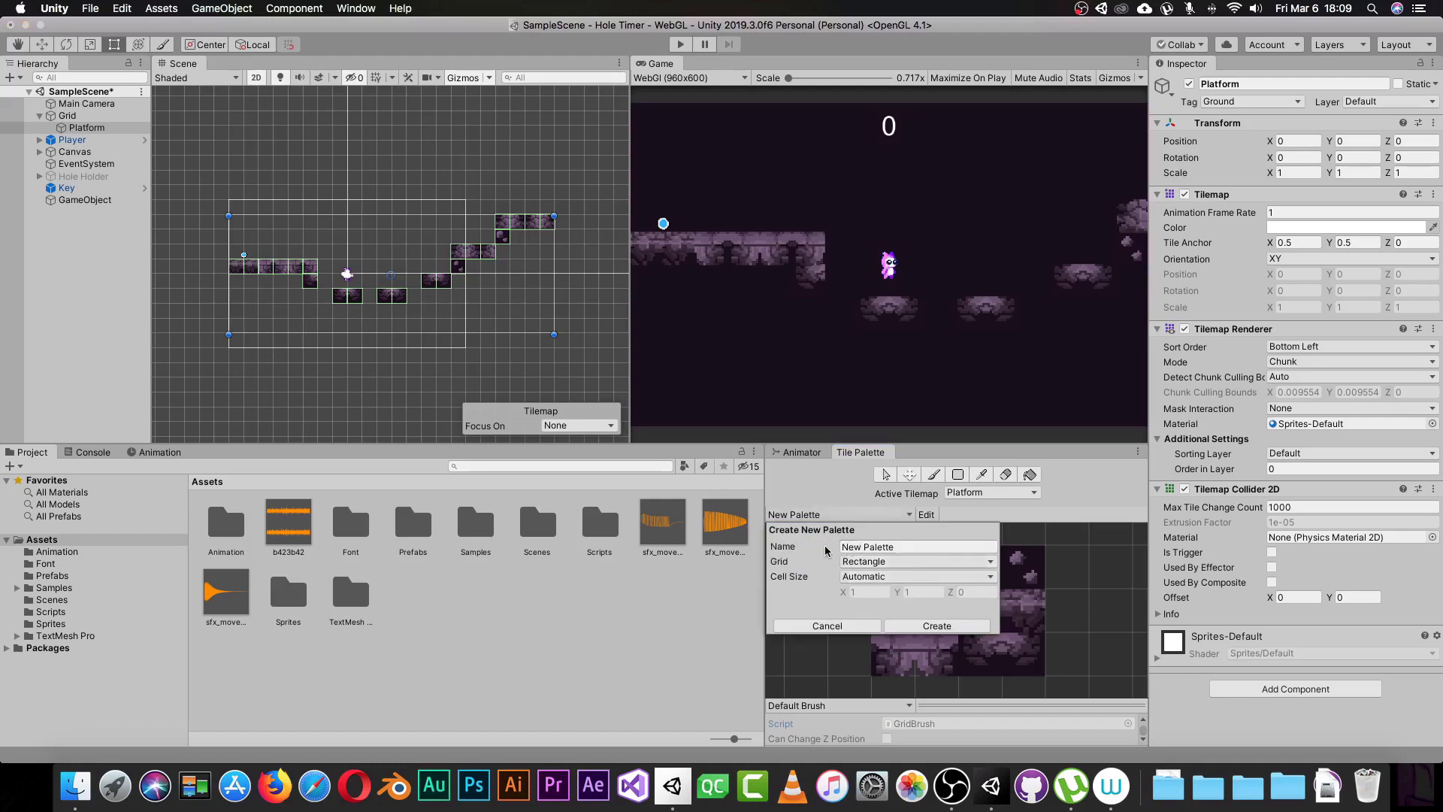
click(894, 547)
drag(894, 546, 800, 547)
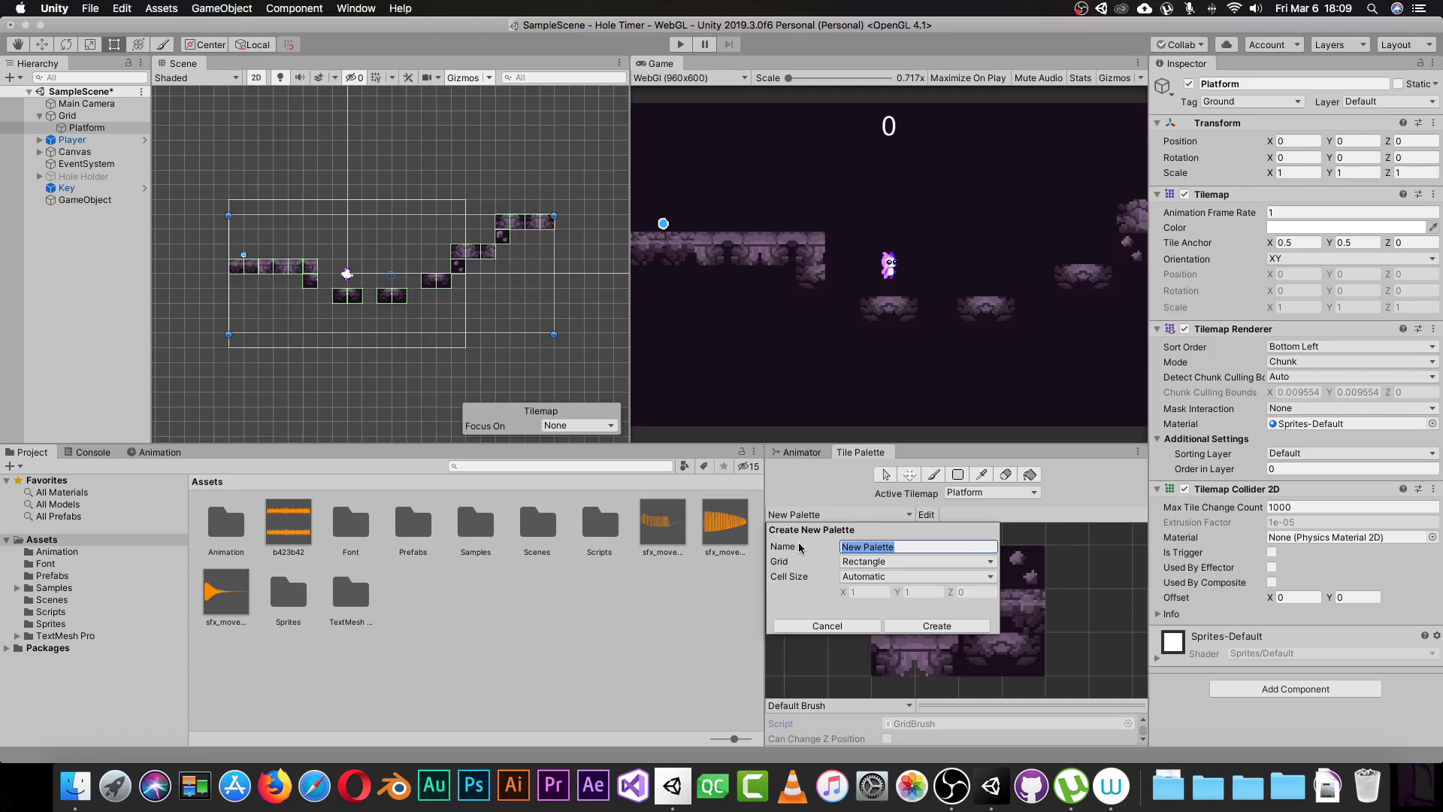
text(test)
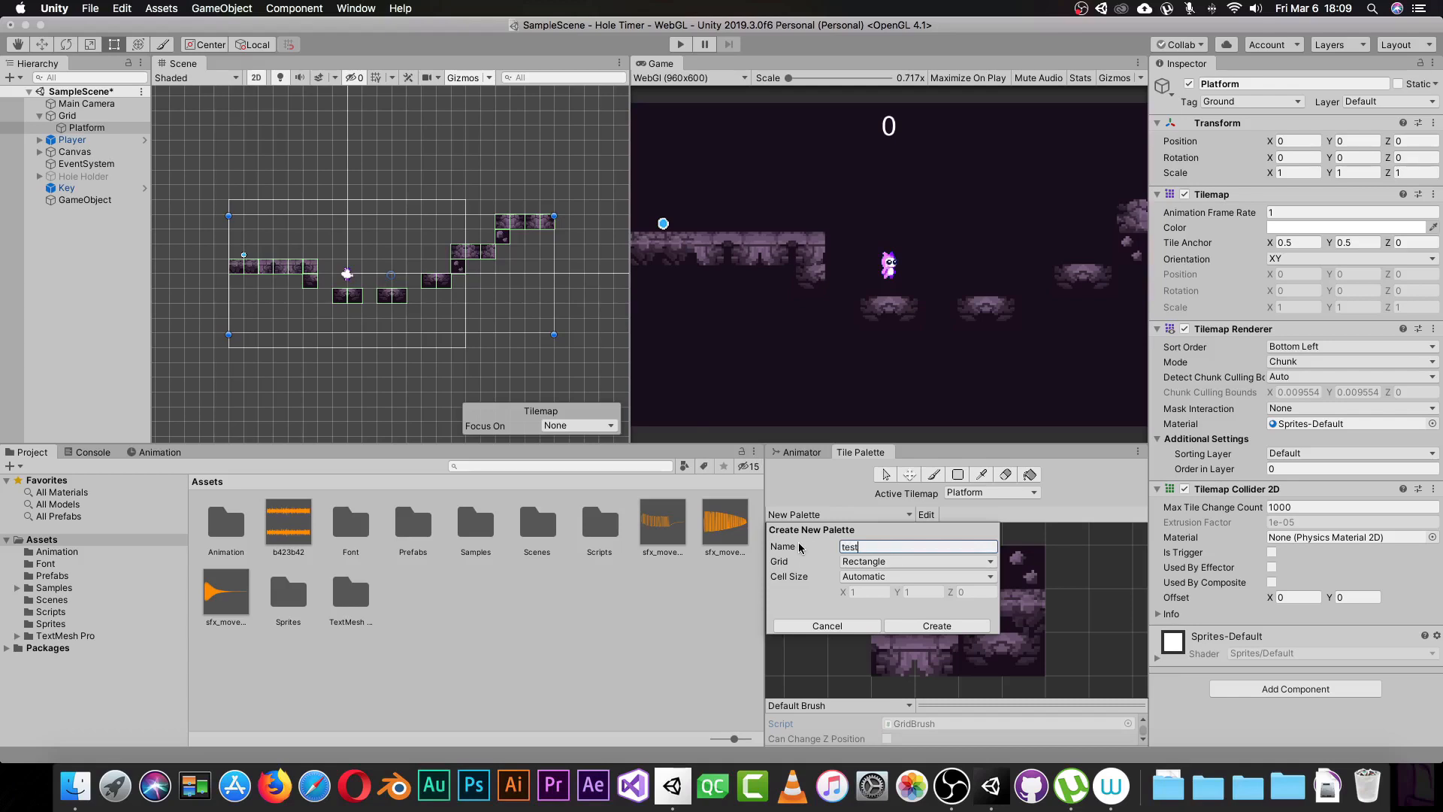
click(905, 569)
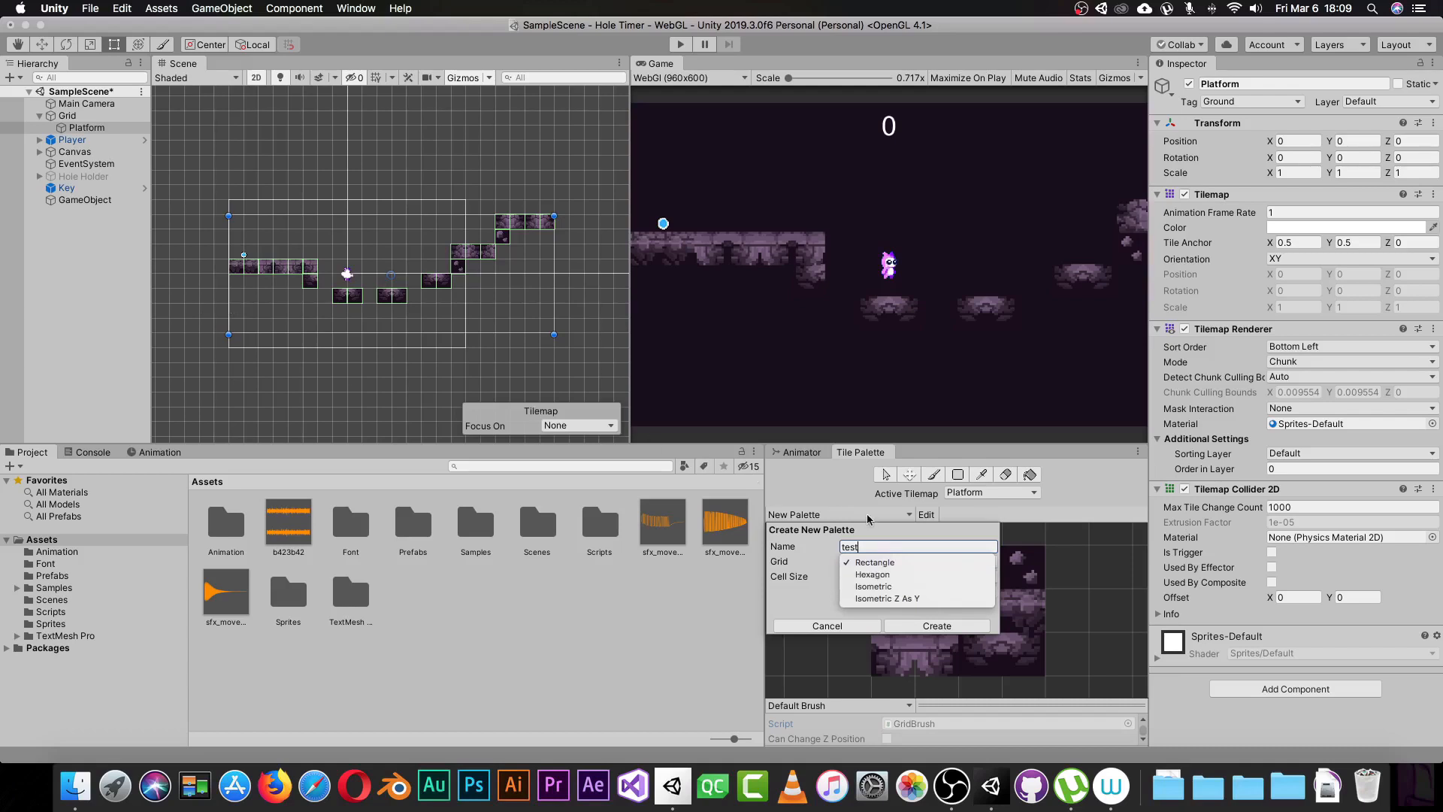
click(879, 563)
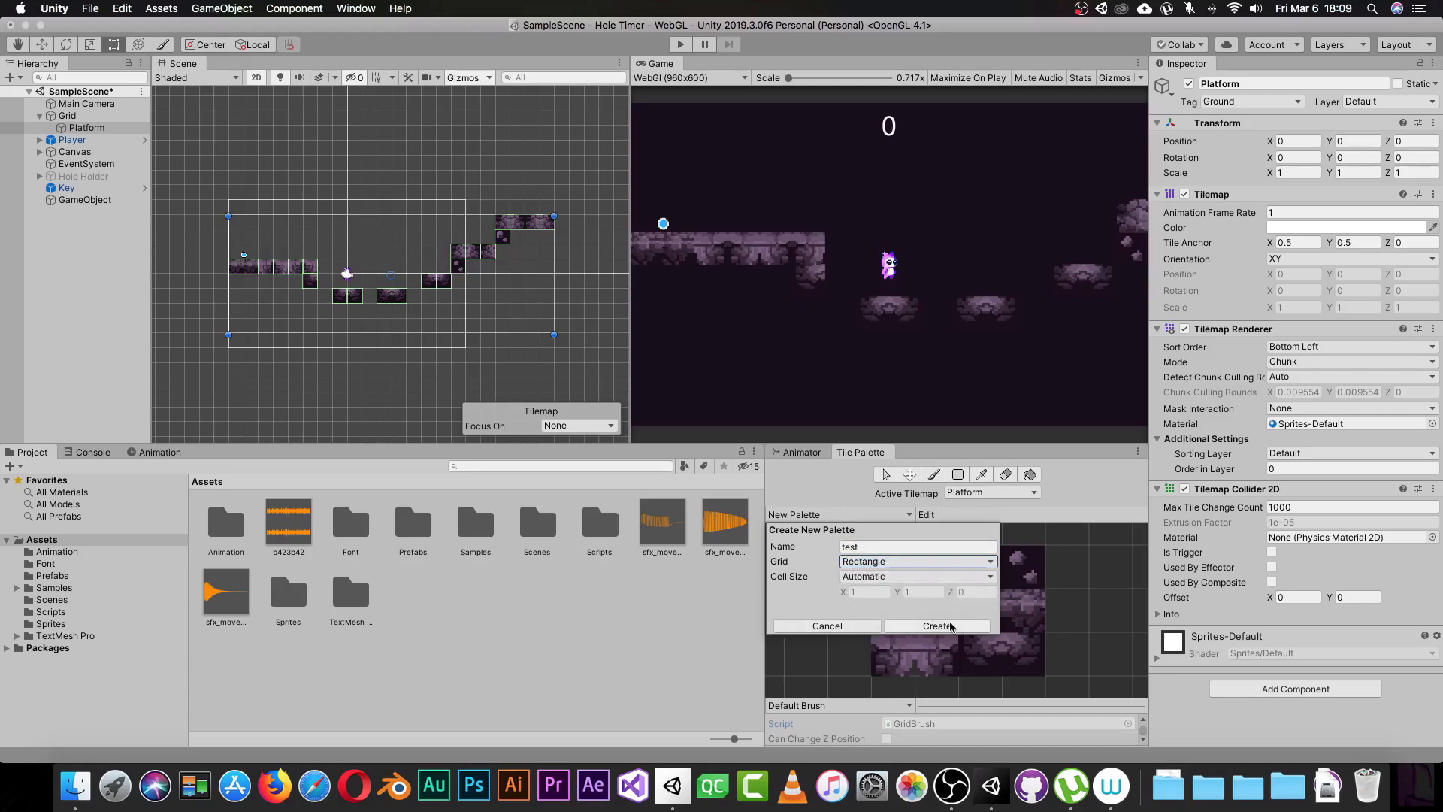
Create the palette in a new folder named Pallet inside Assets, and inspect the test asset there
click(951, 626)
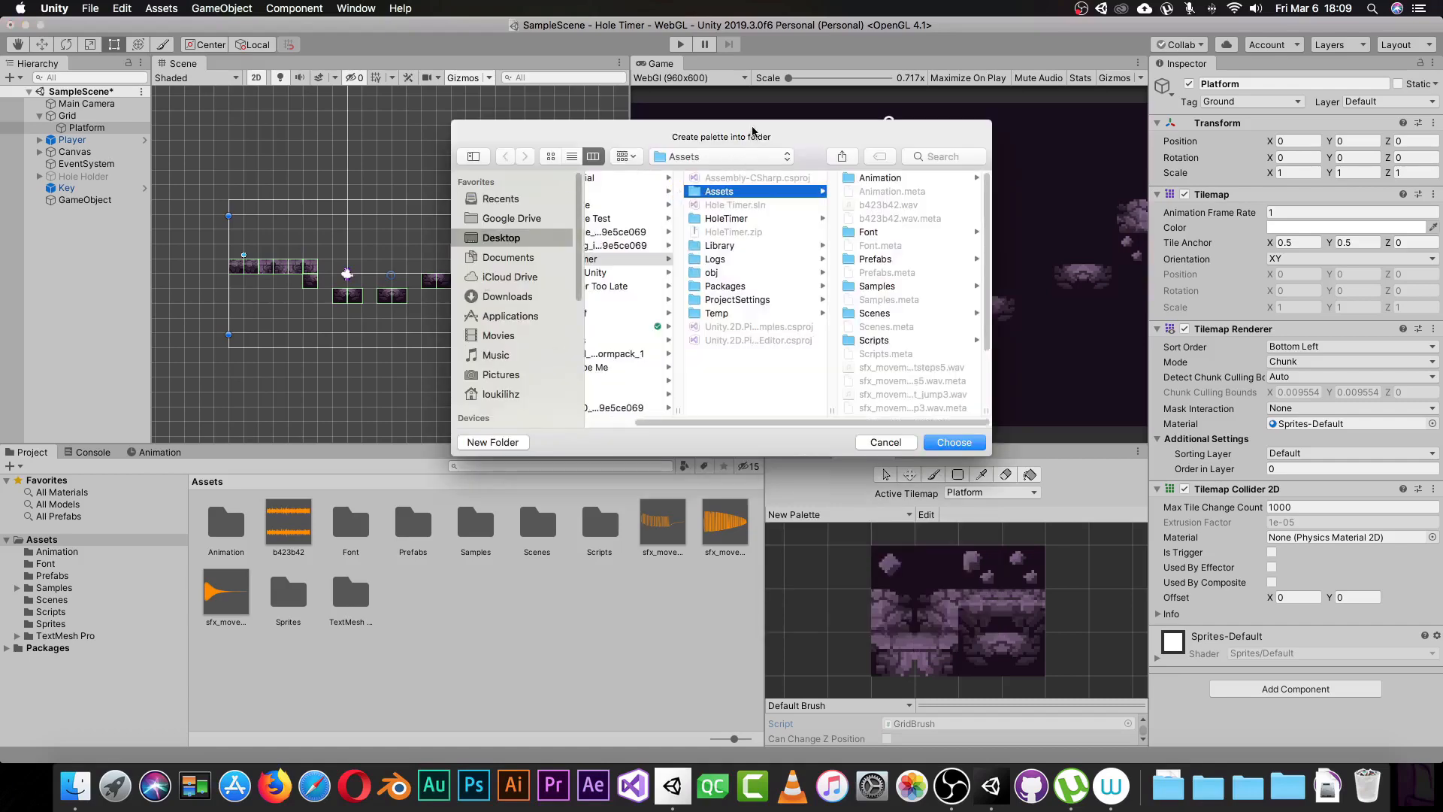
drag(753, 130, 733, 152)
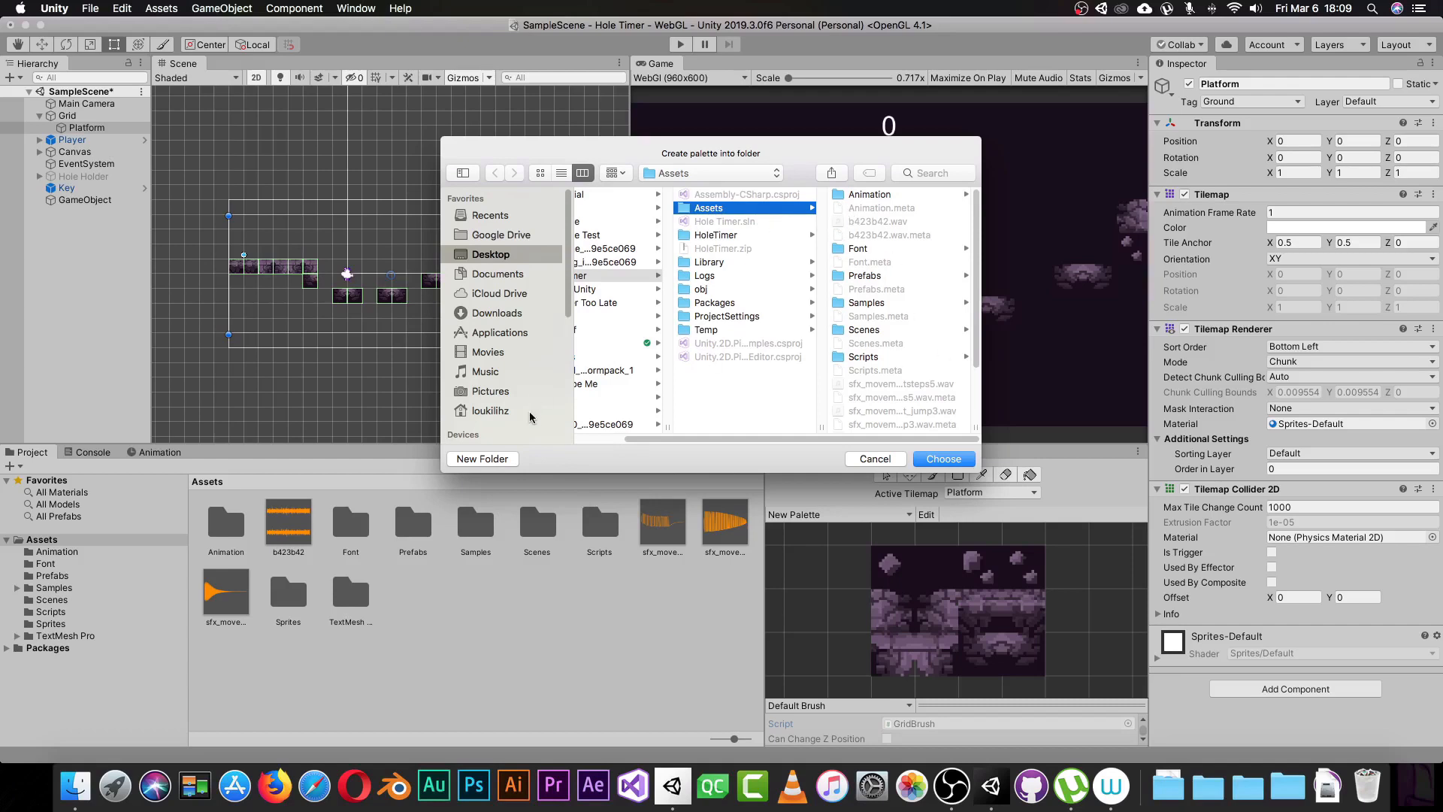
click(482, 459)
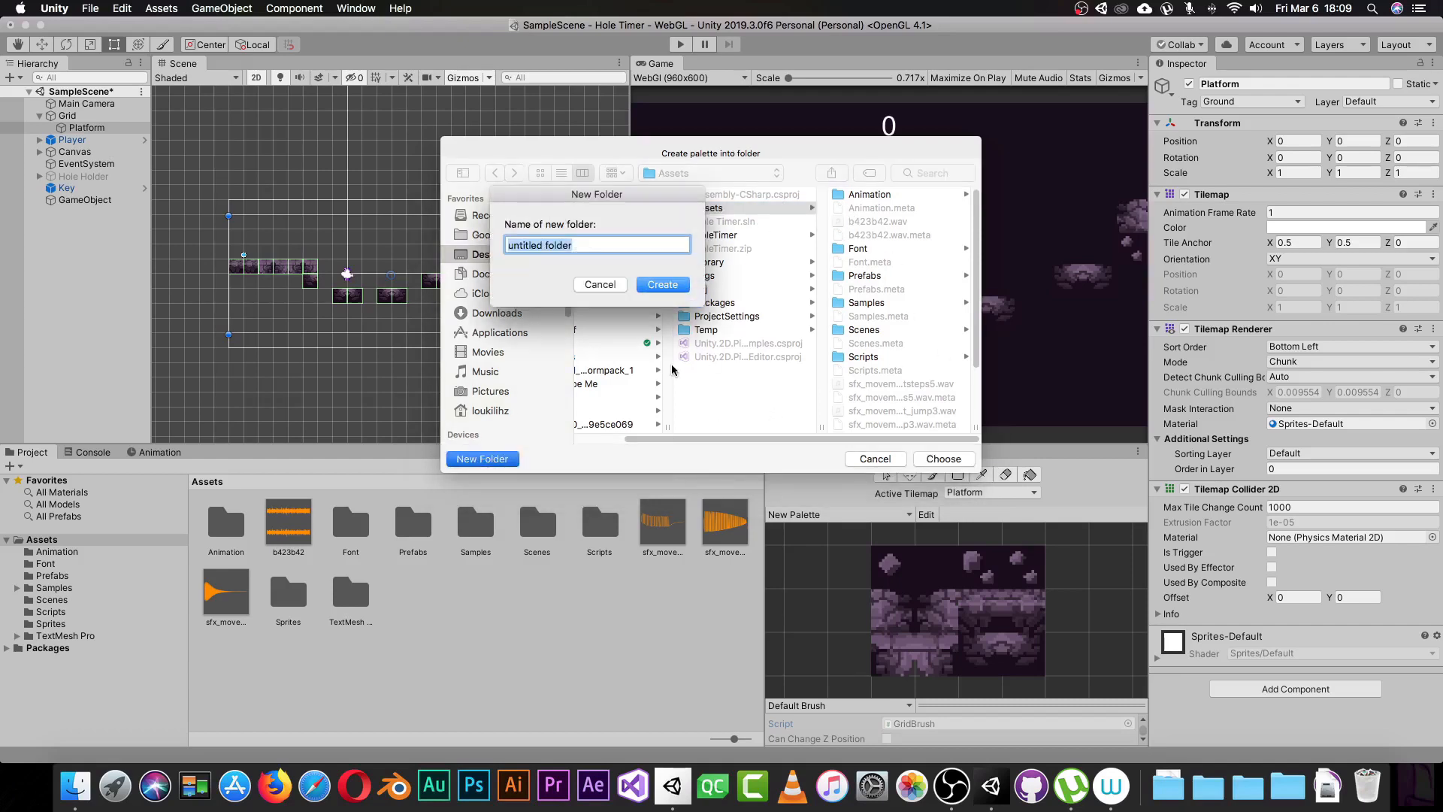
text(Pallet)
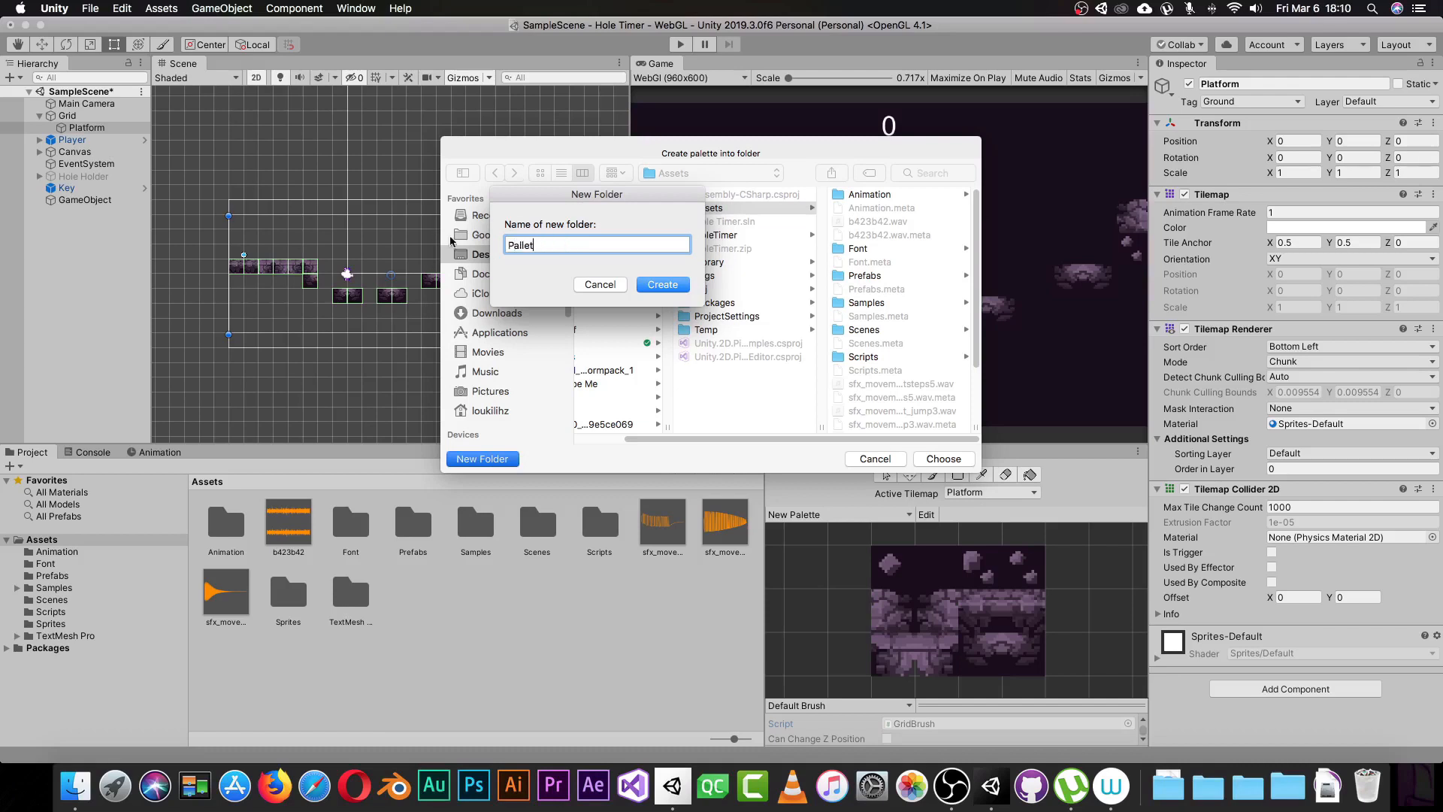
click(670, 286)
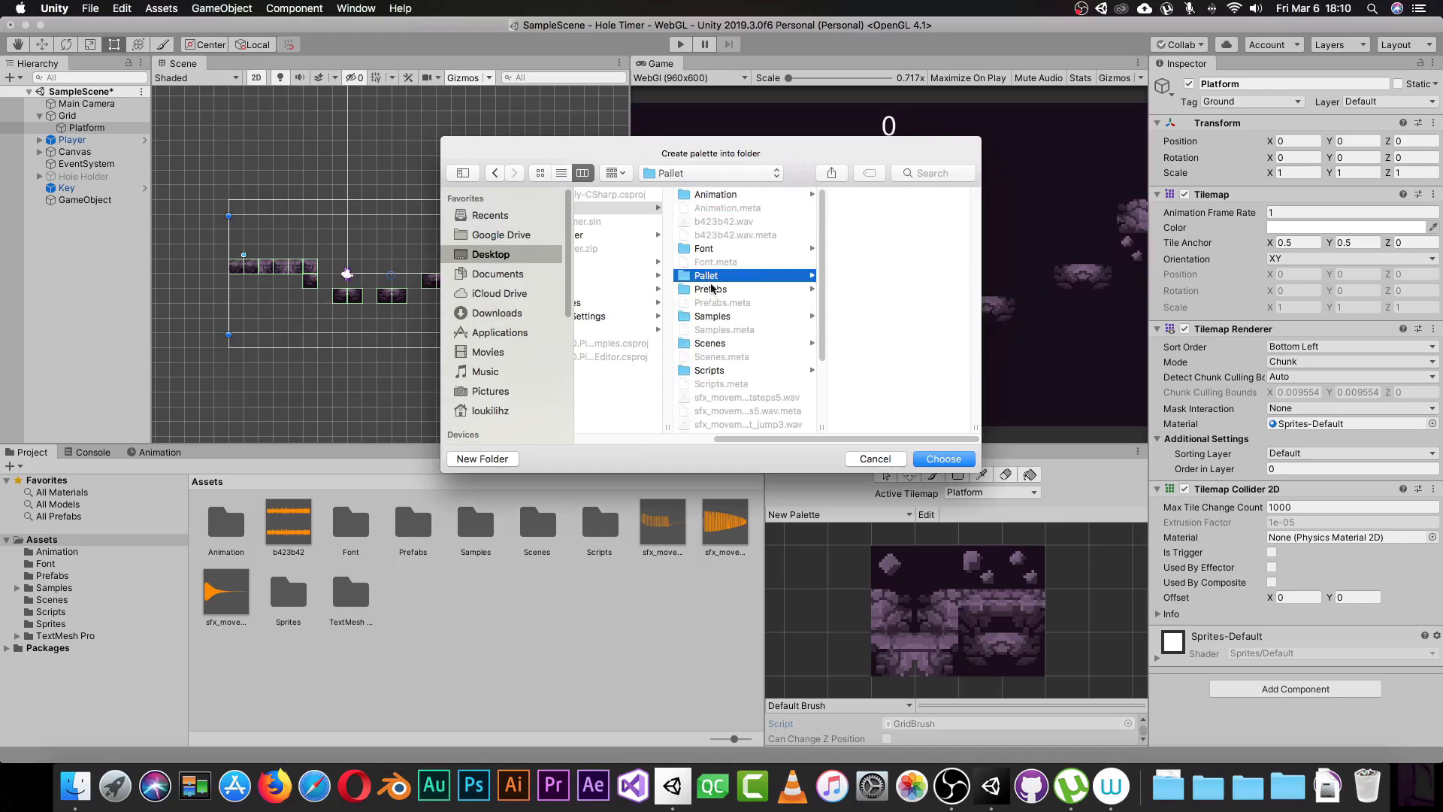
click(948, 463)
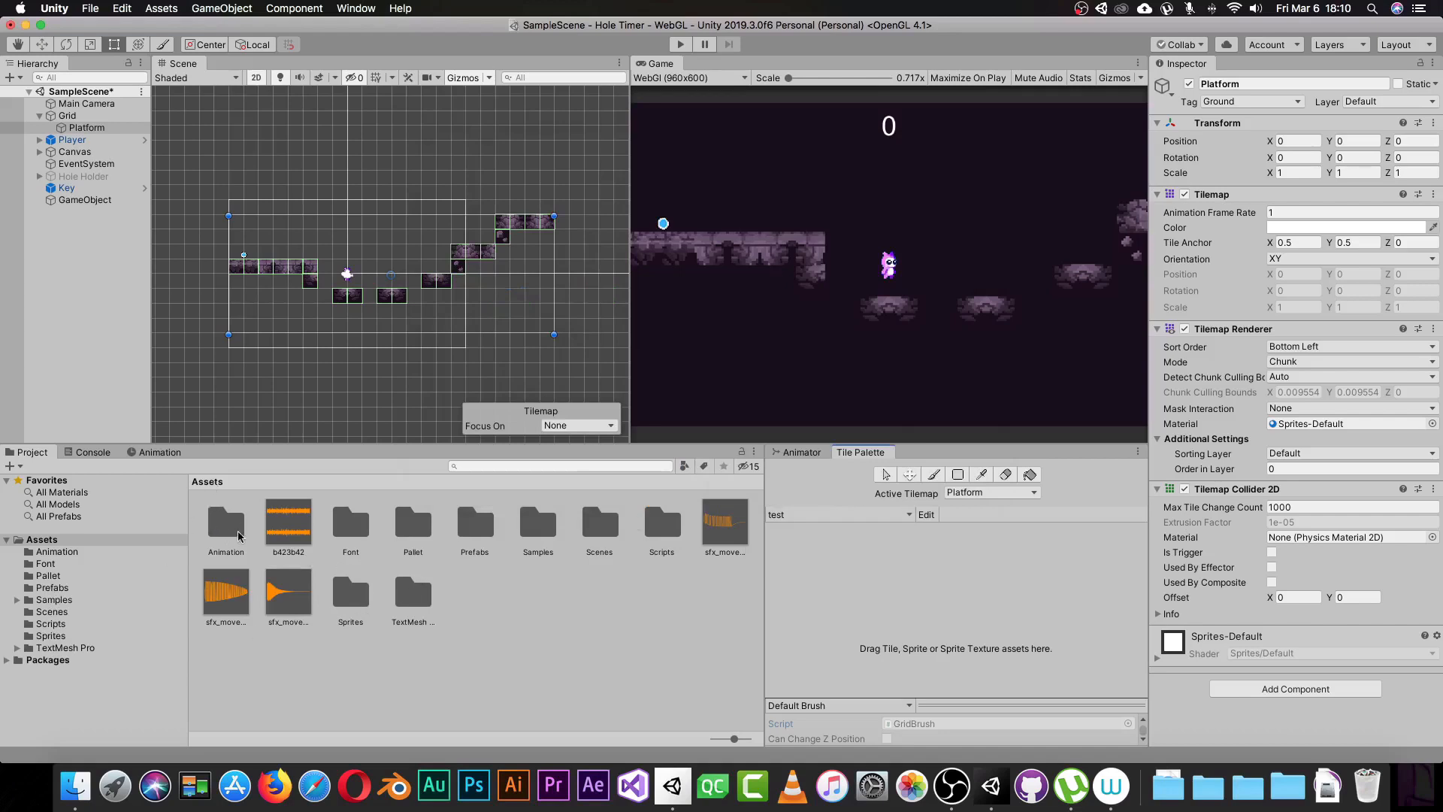
double_click(411, 524)
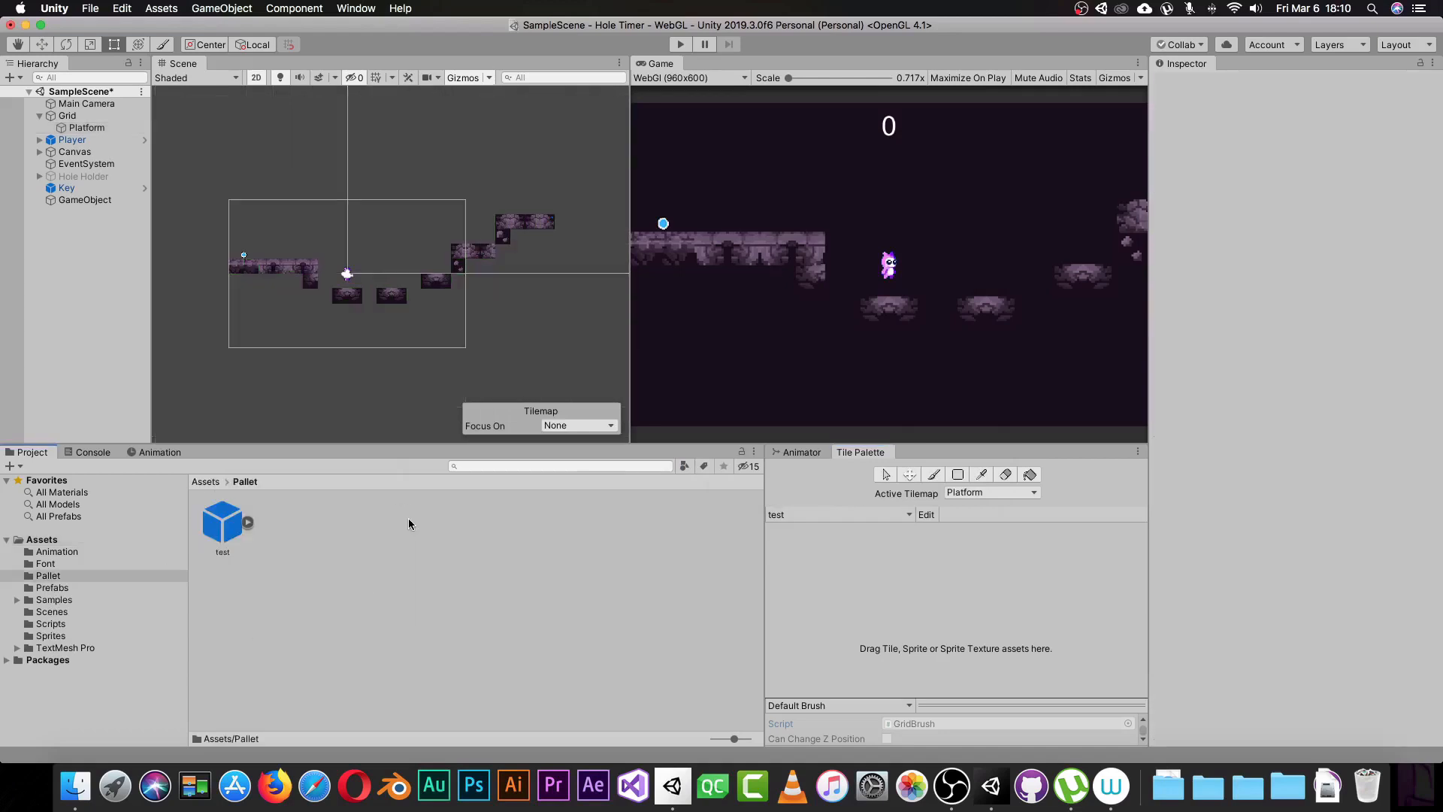
click(233, 526)
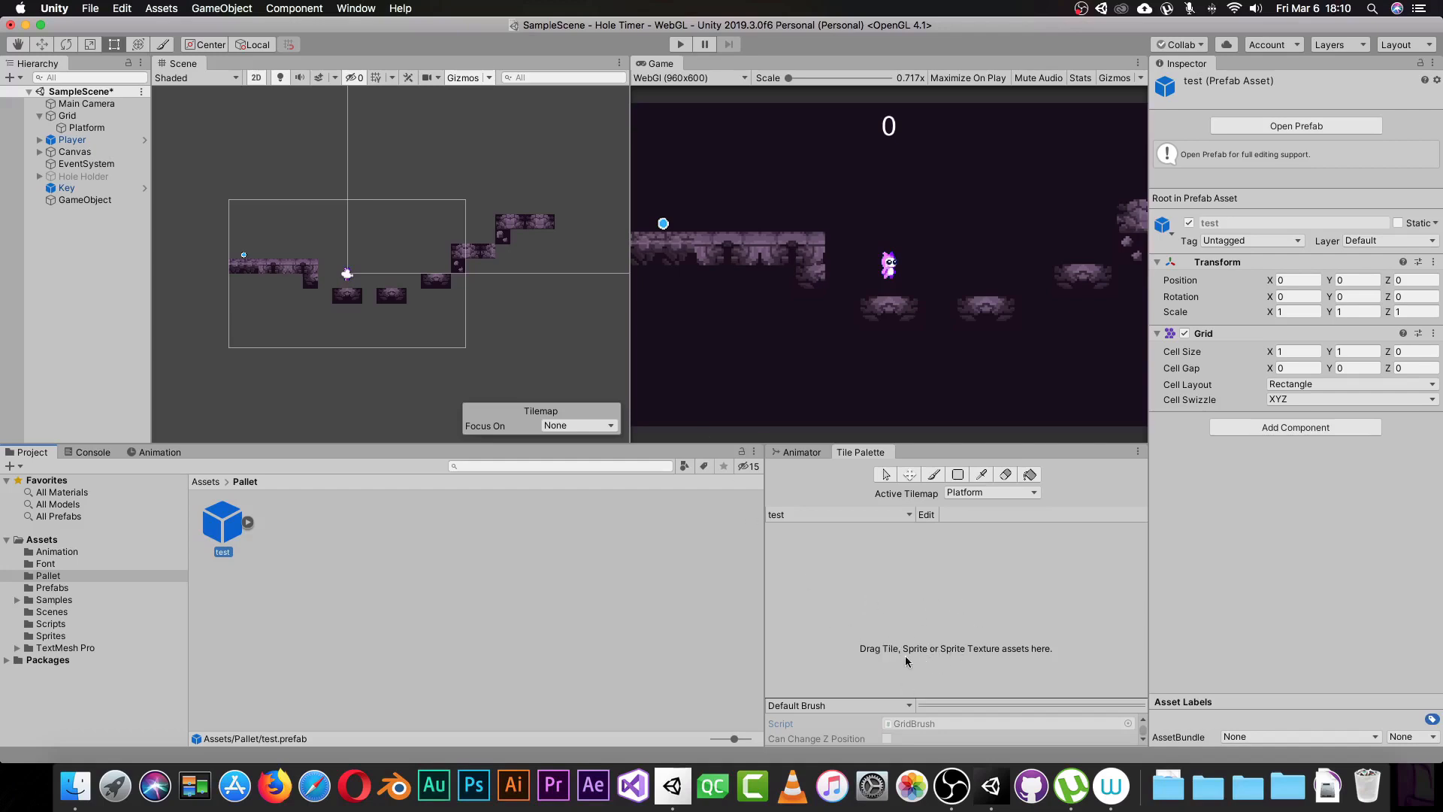
Add the Brackeys Jam sprite sheet from the Sprites folder to the test palette
click(48, 625)
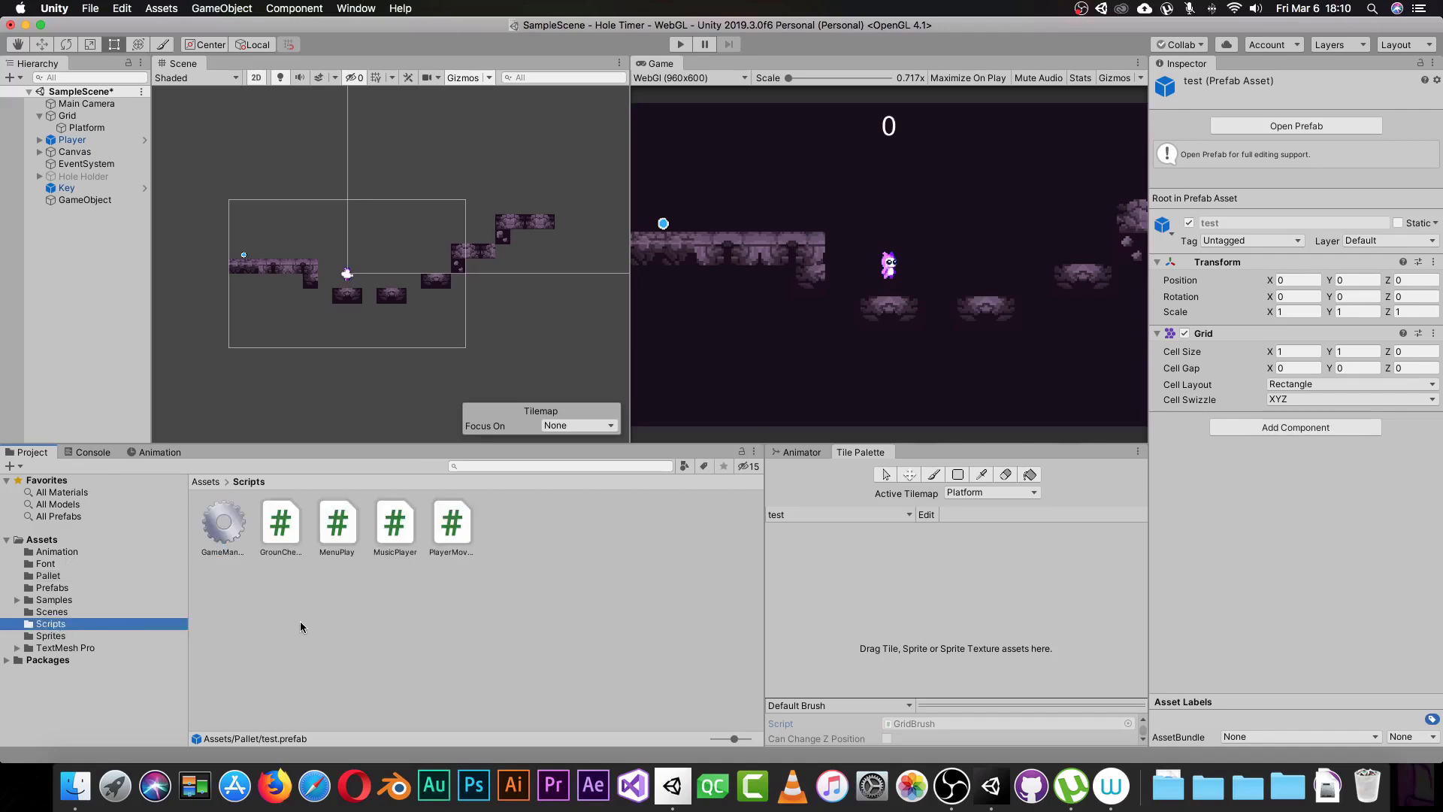
click(56, 637)
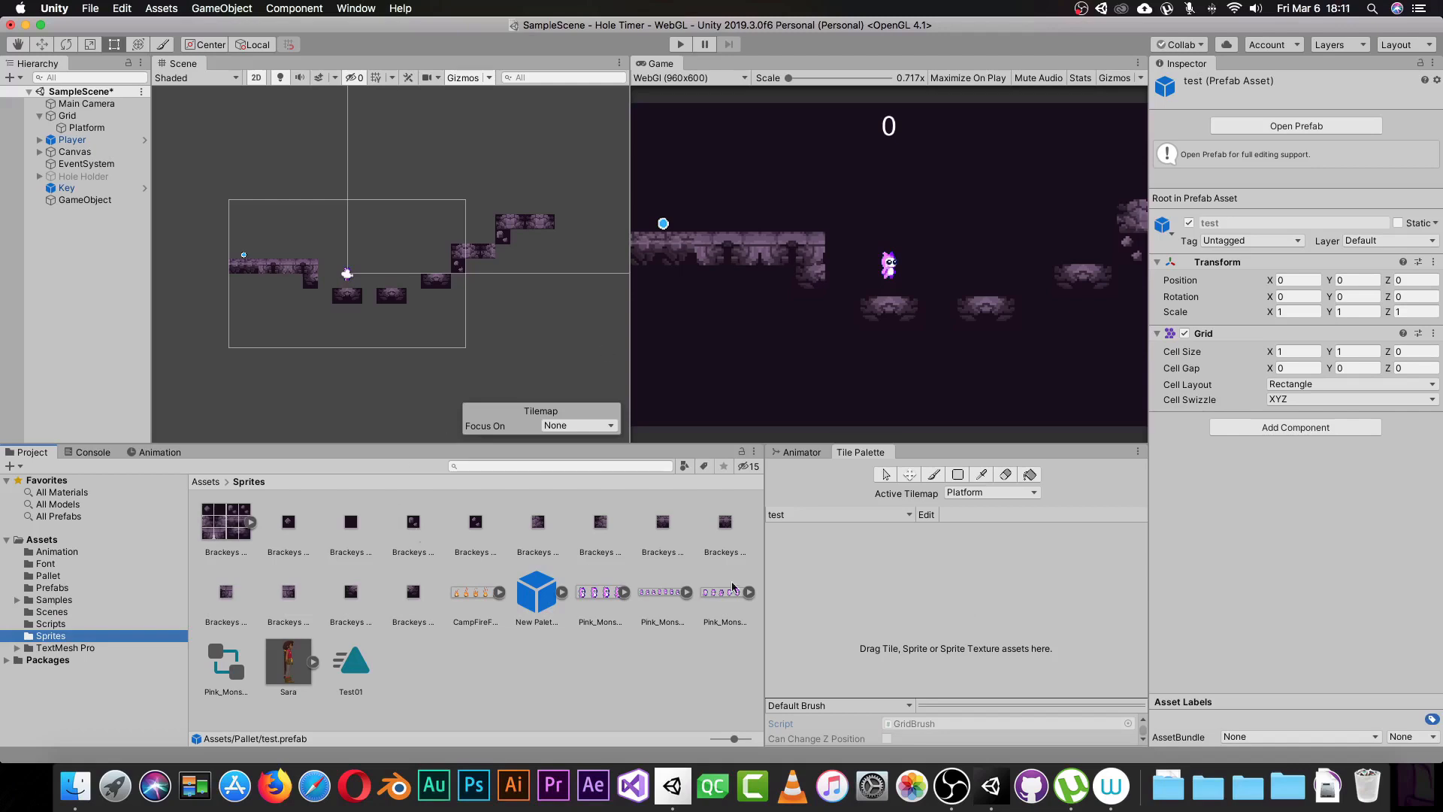
click(223, 526)
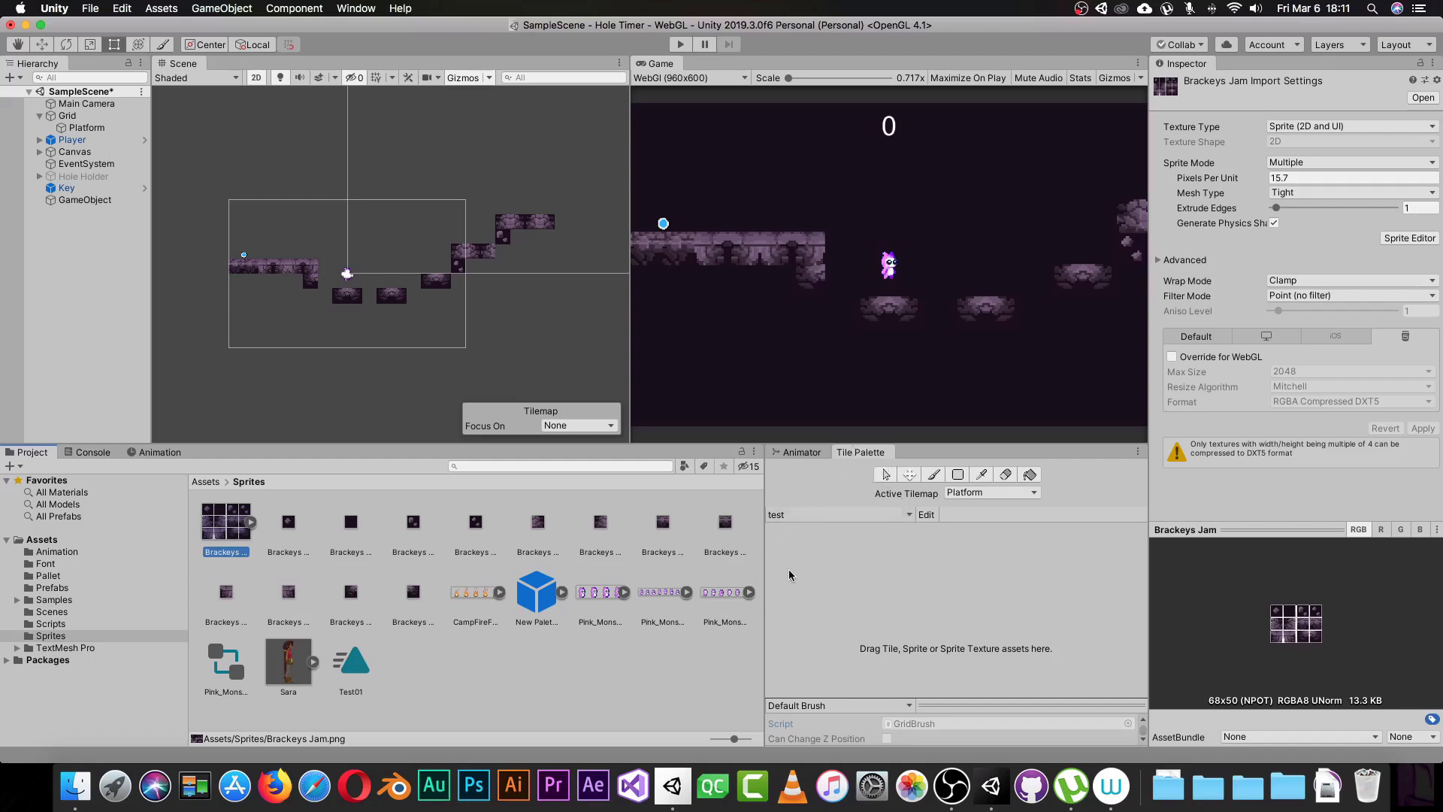
click(831, 582)
drag(237, 526, 873, 593)
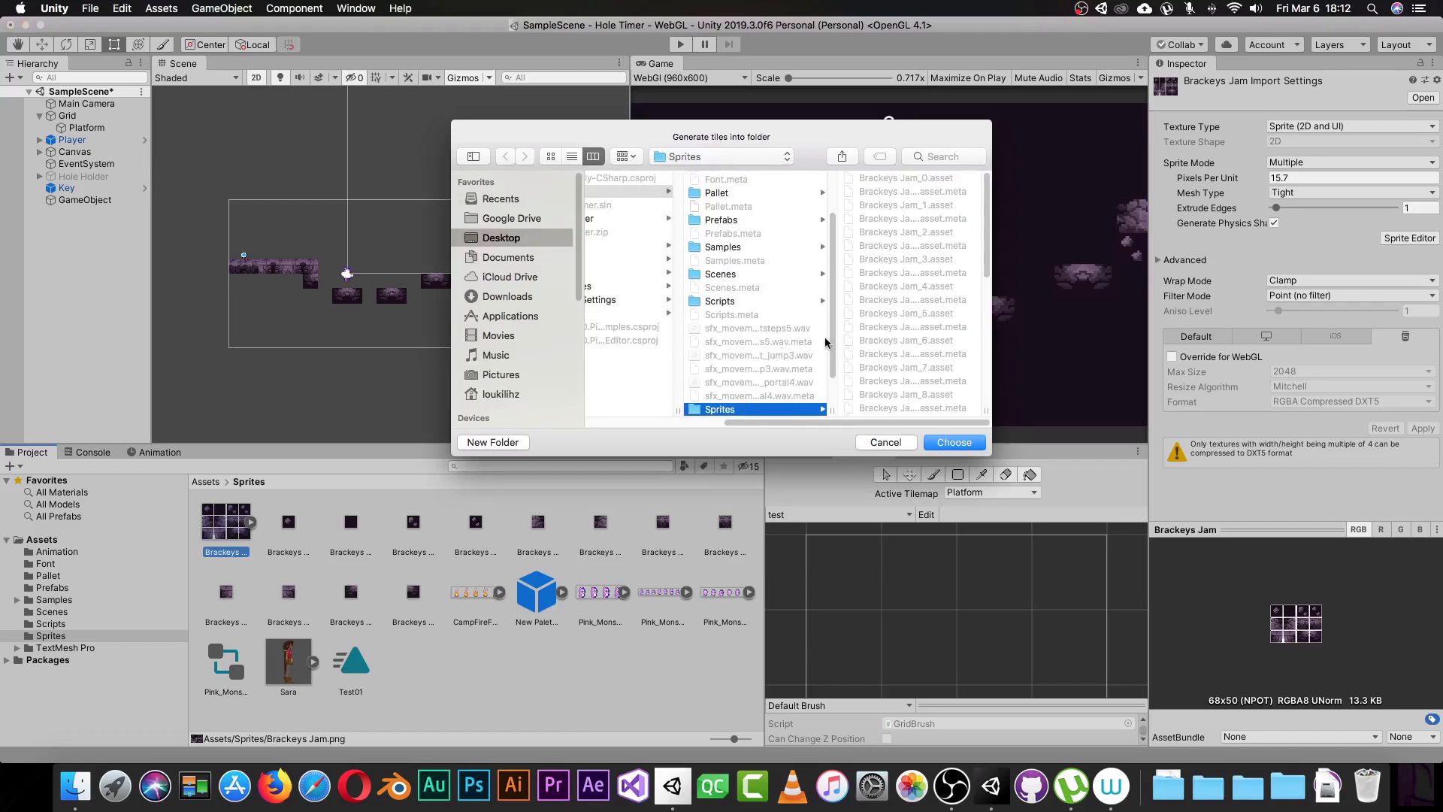
Generate the palette's tile assets into a new folder named Tiles inside the Pallet folder
drag(831, 341, 839, 291)
click(731, 260)
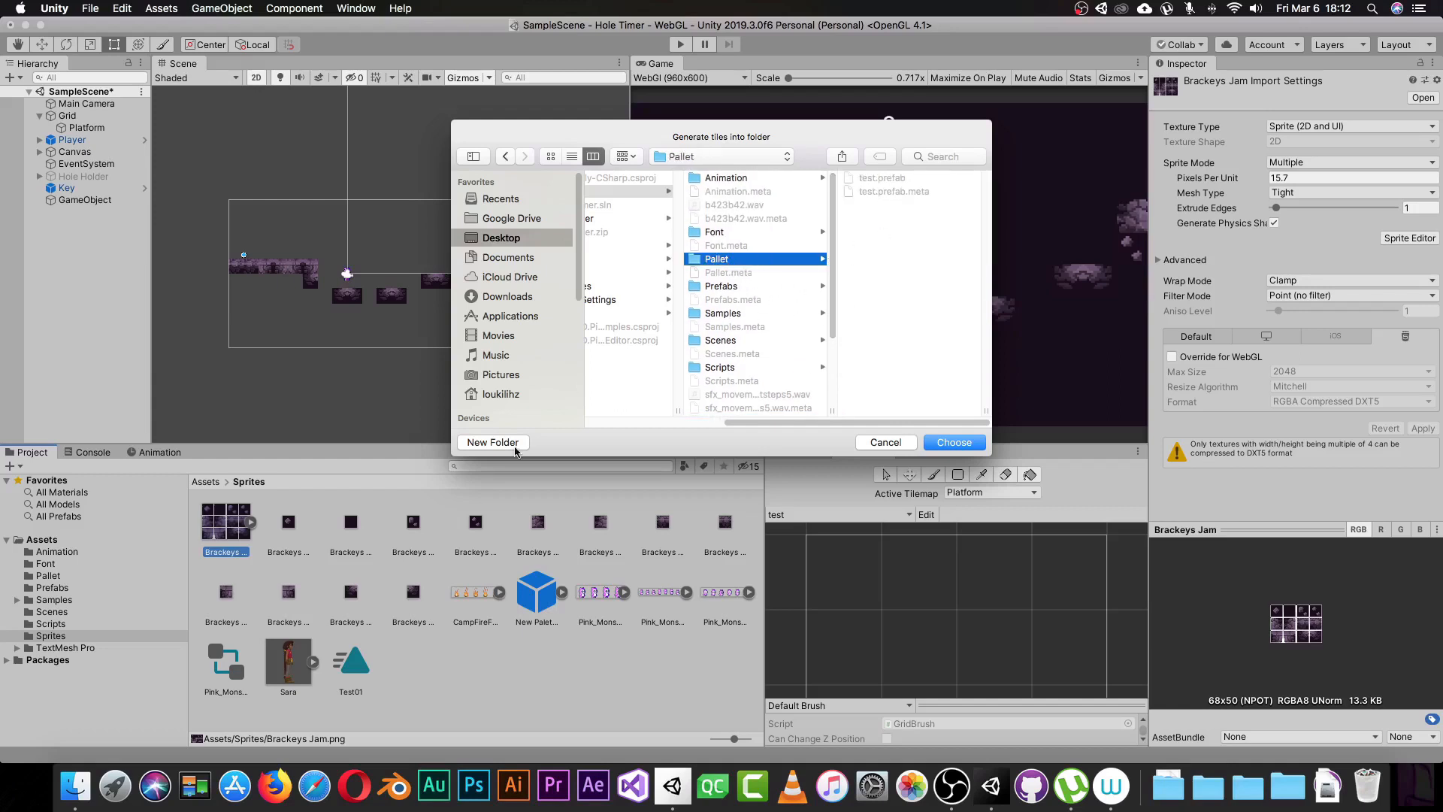
click(499, 442)
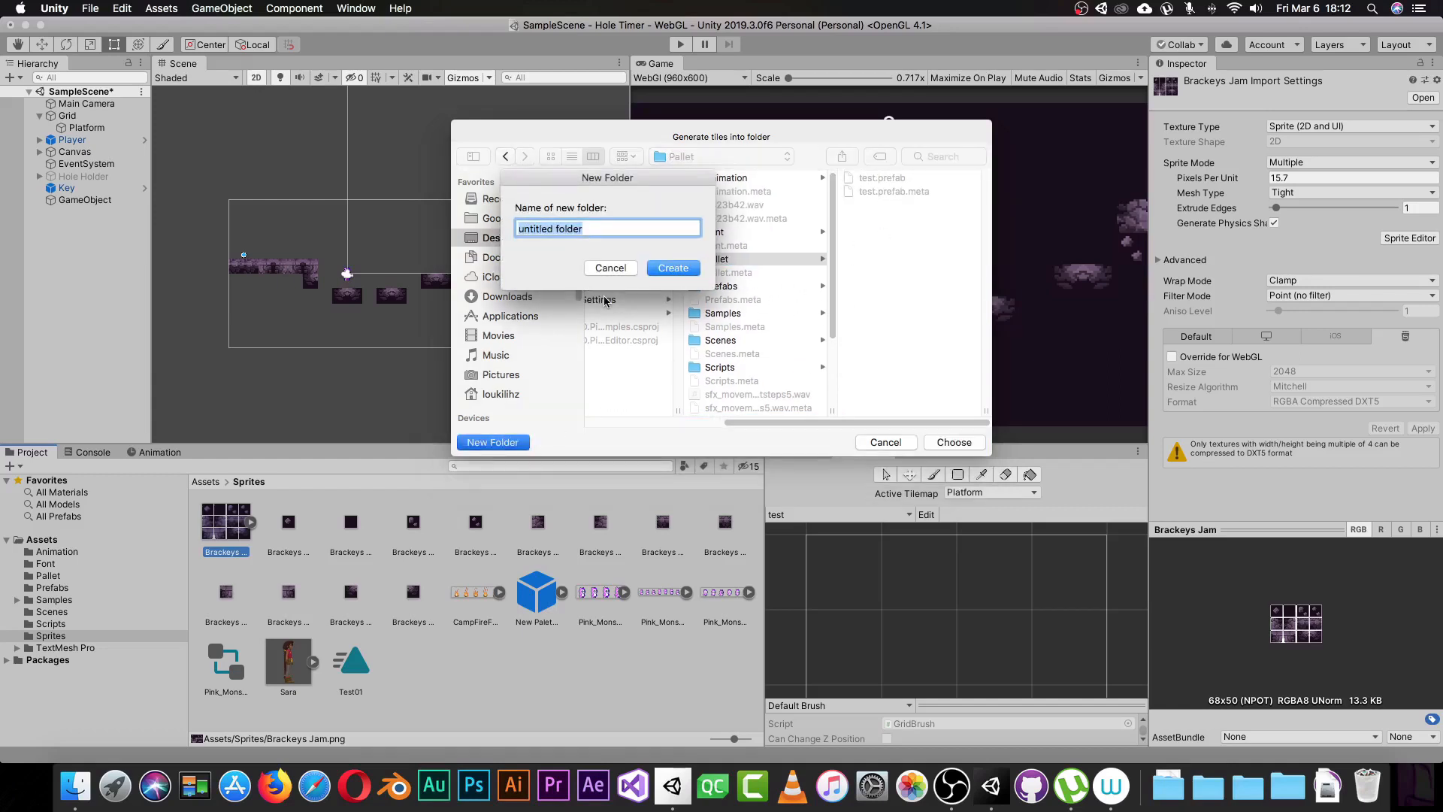
text(Tiles)
click(673, 268)
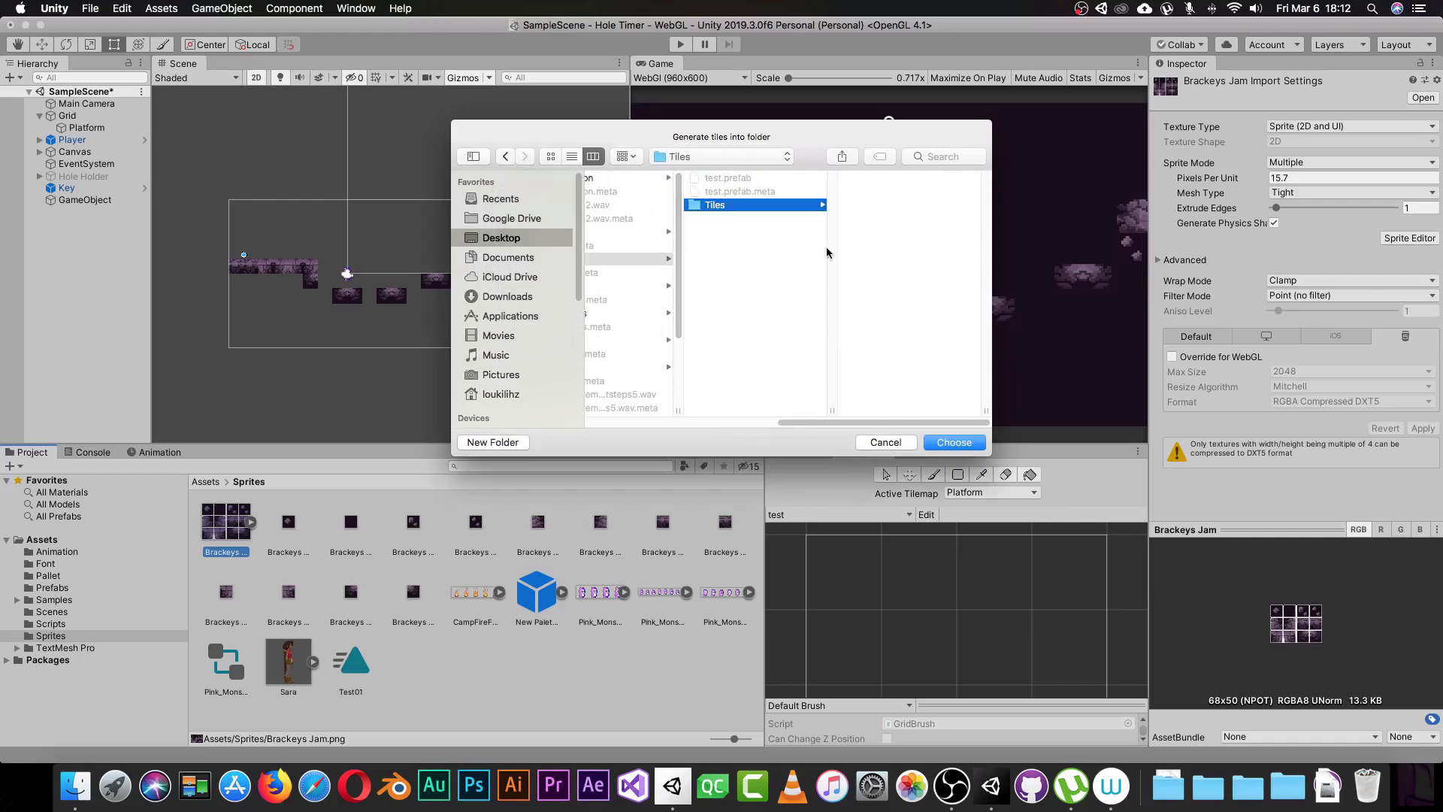
click(953, 442)
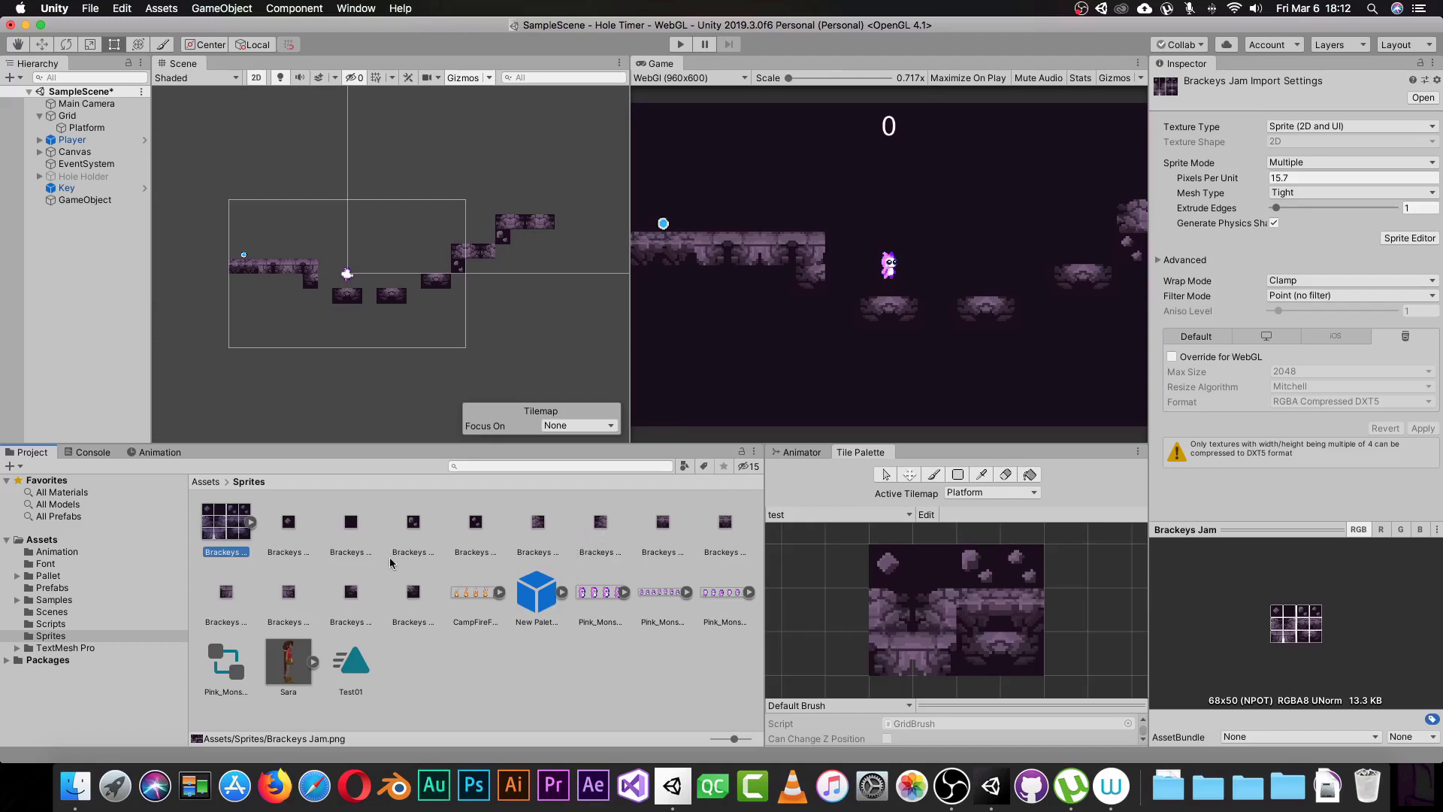
Inspect the first six generated Brackeys Jam tile assets in the Tiles folder inside Pallet
click(206, 482)
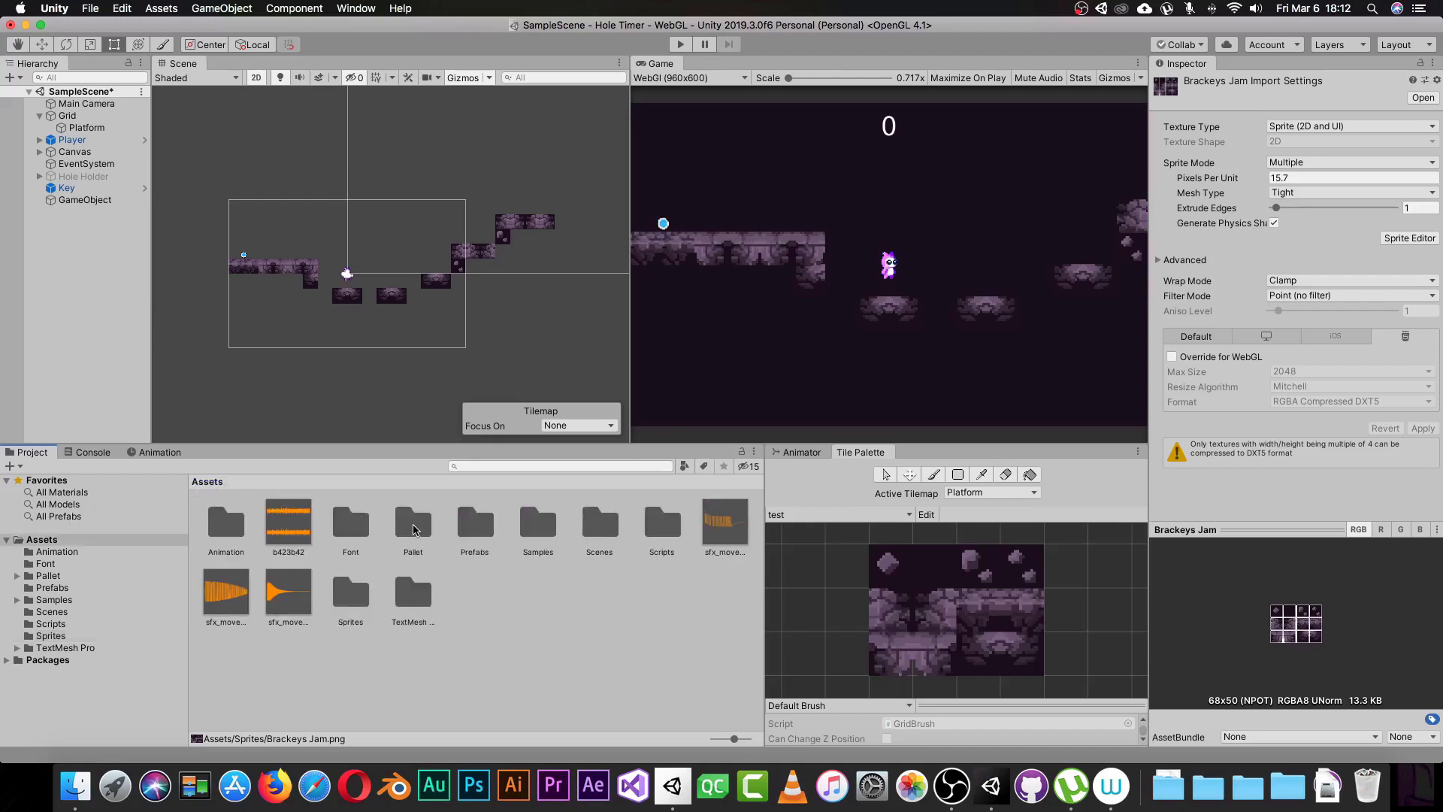
double_click(412, 529)
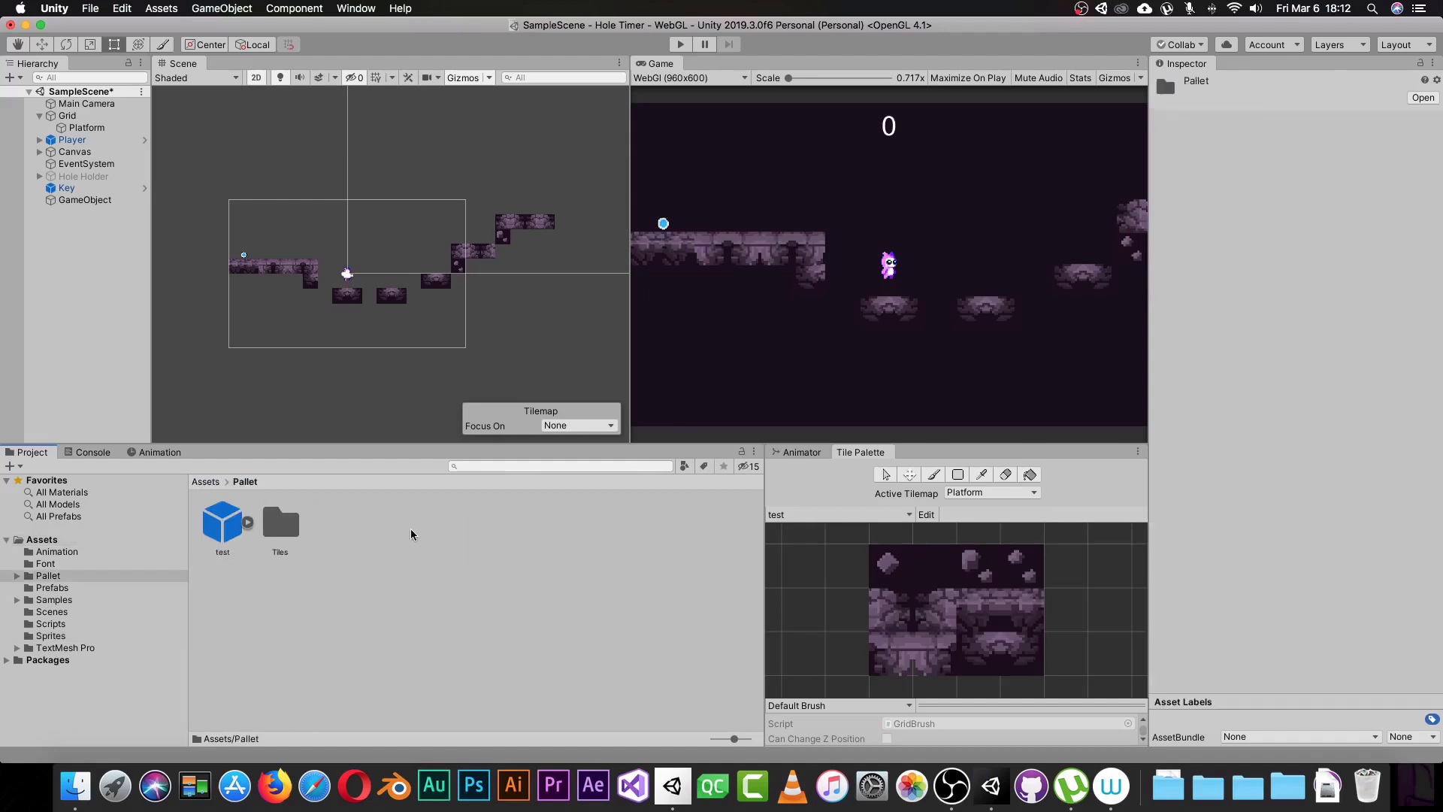
double_click(281, 524)
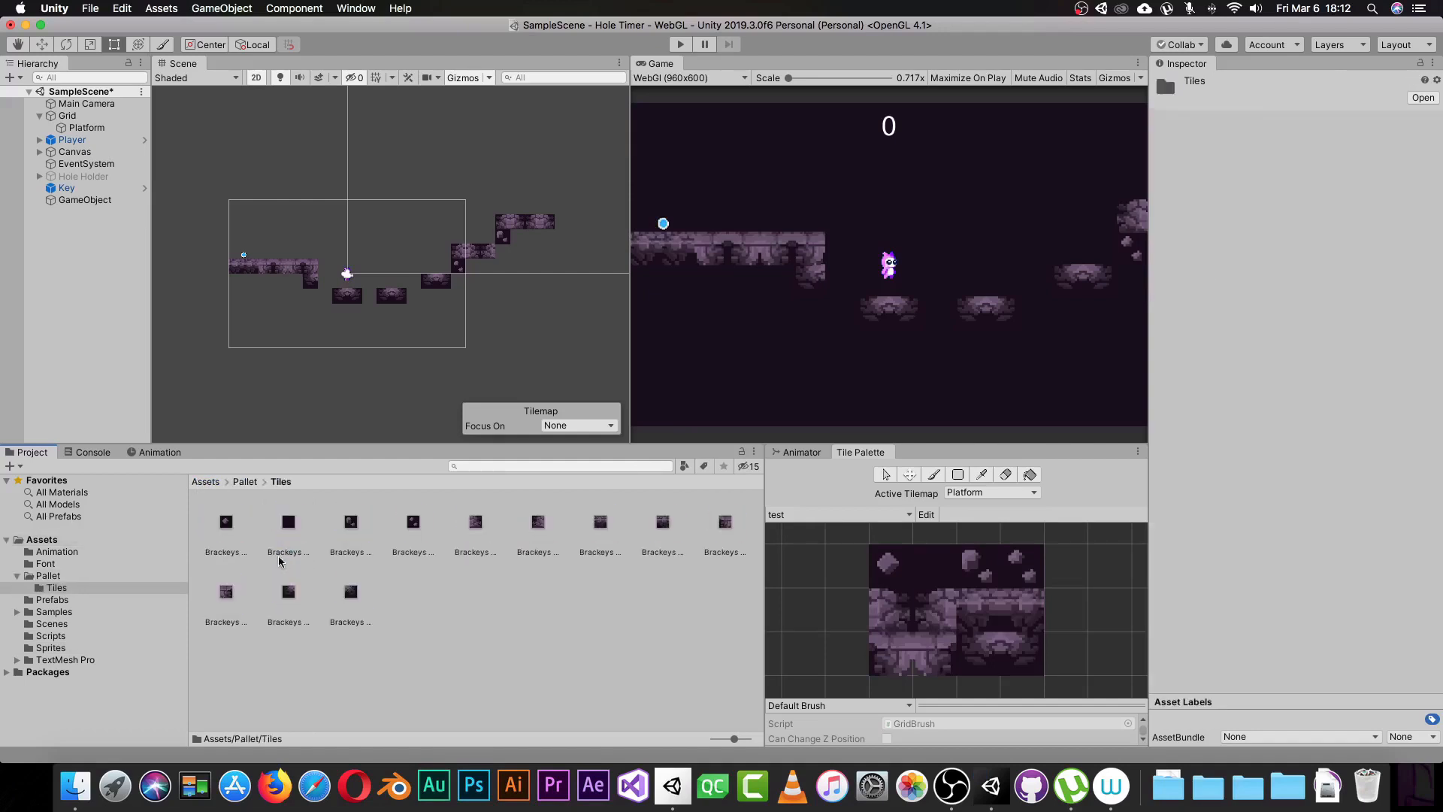
click(227, 526)
click(295, 526)
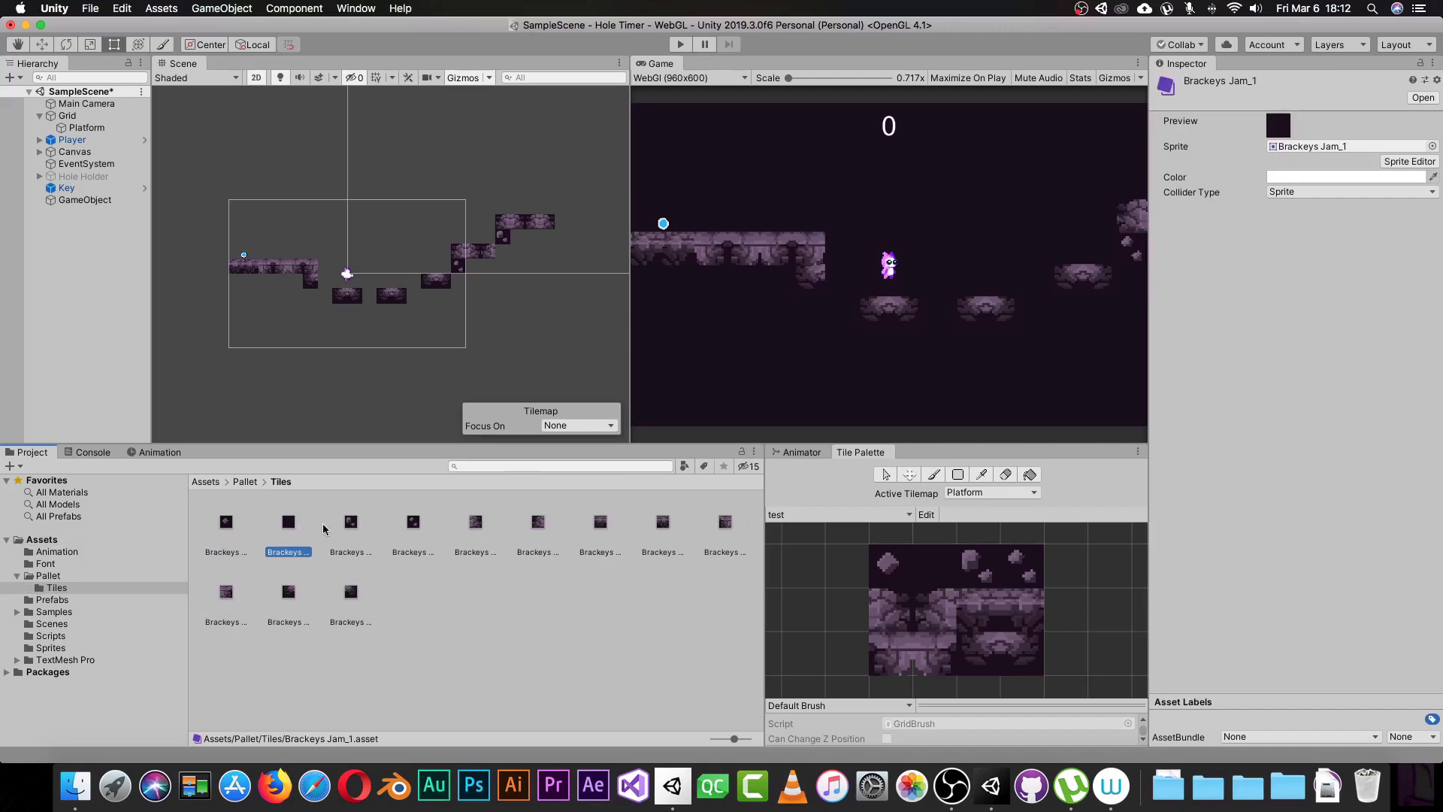
click(360, 530)
click(413, 524)
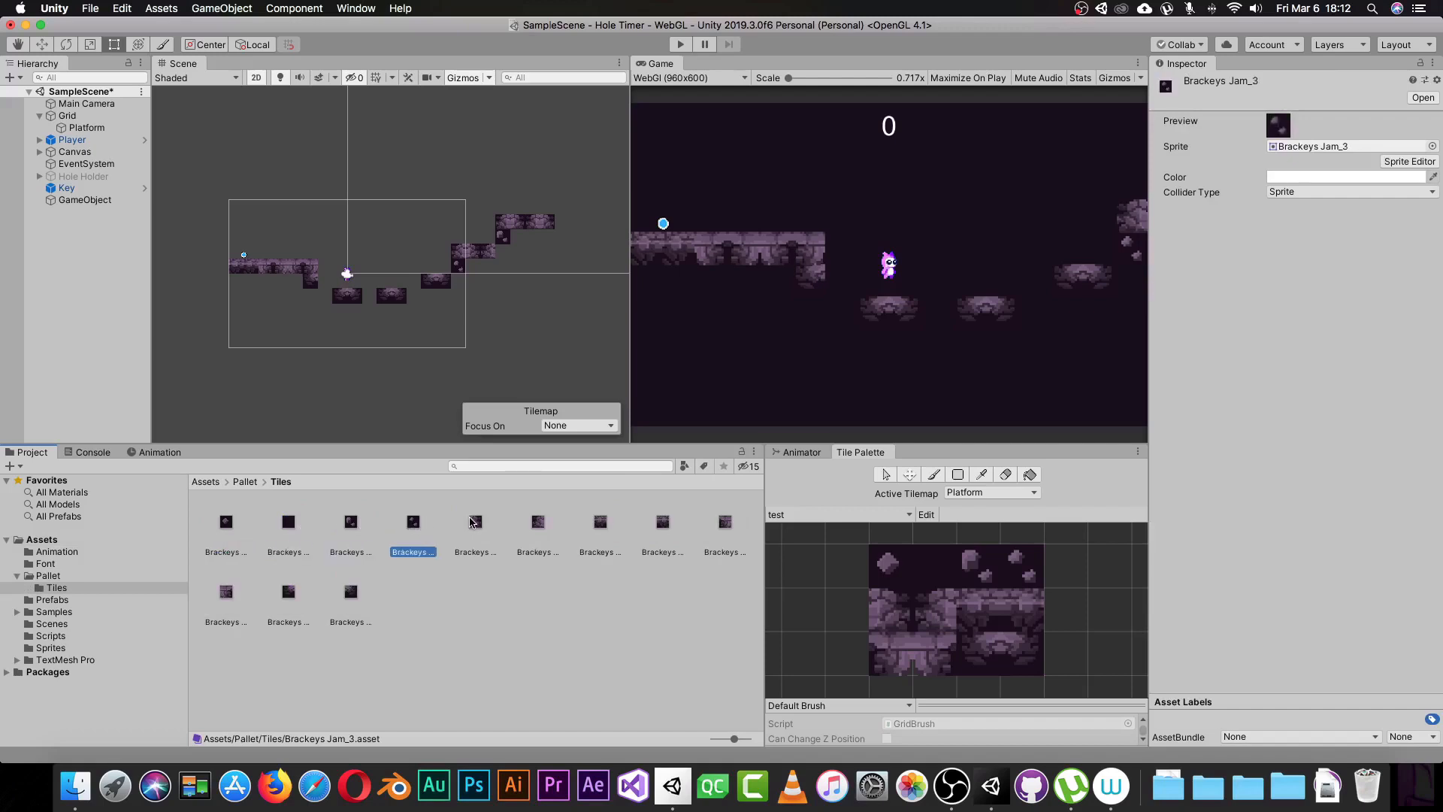
click(467, 526)
click(537, 526)
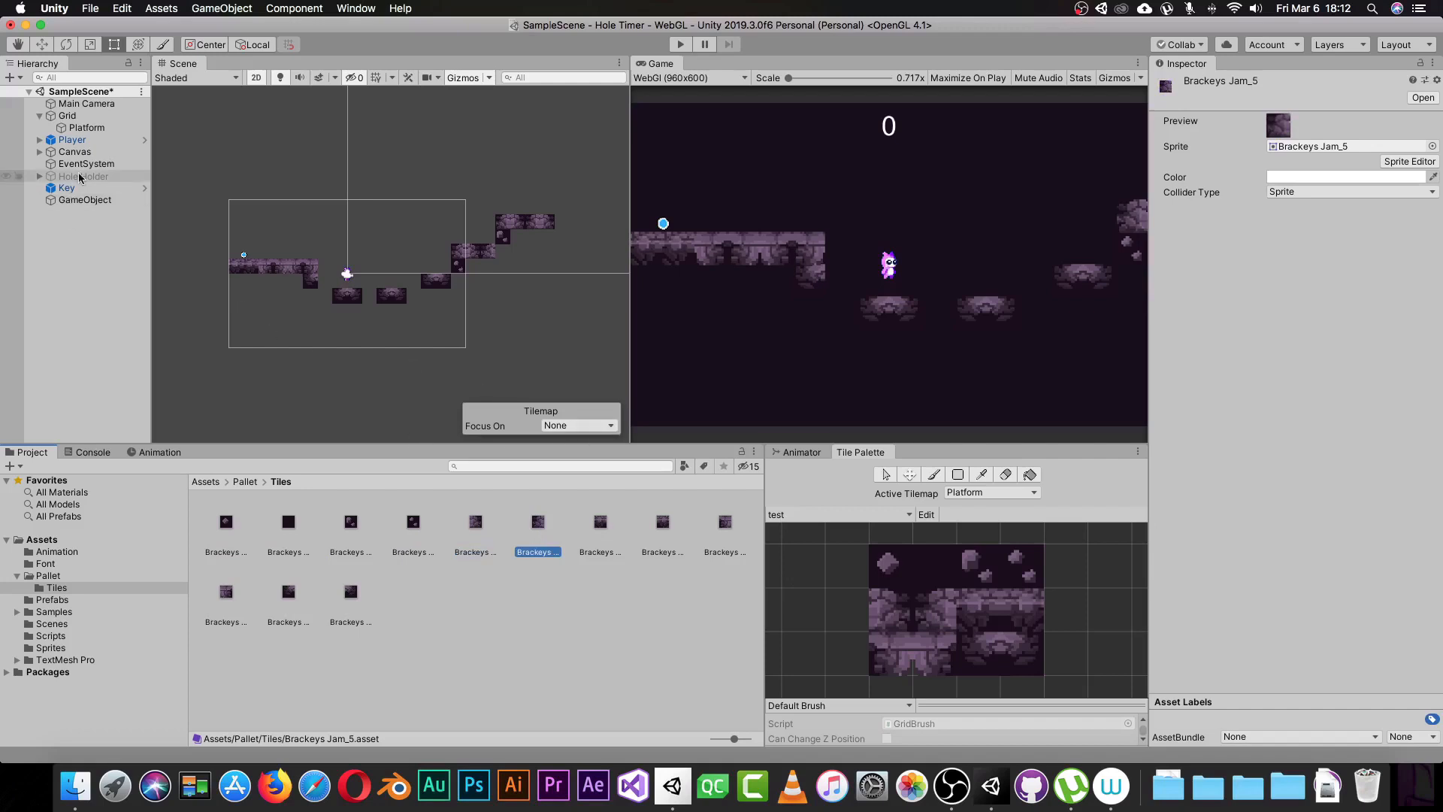
Examine the Grid and Platform objects and the 2D object types that can be added under Grid
click(72, 118)
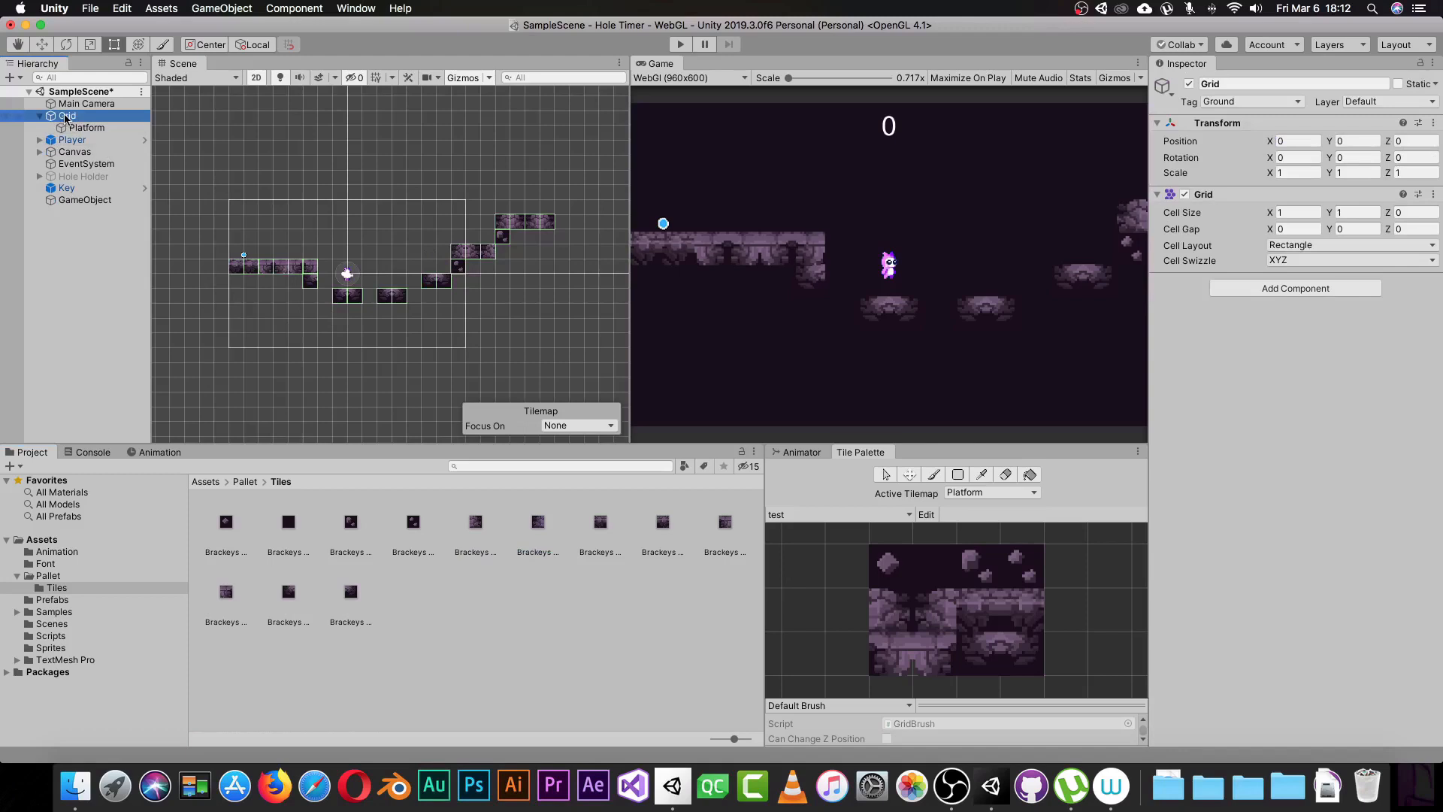
click(68, 226)
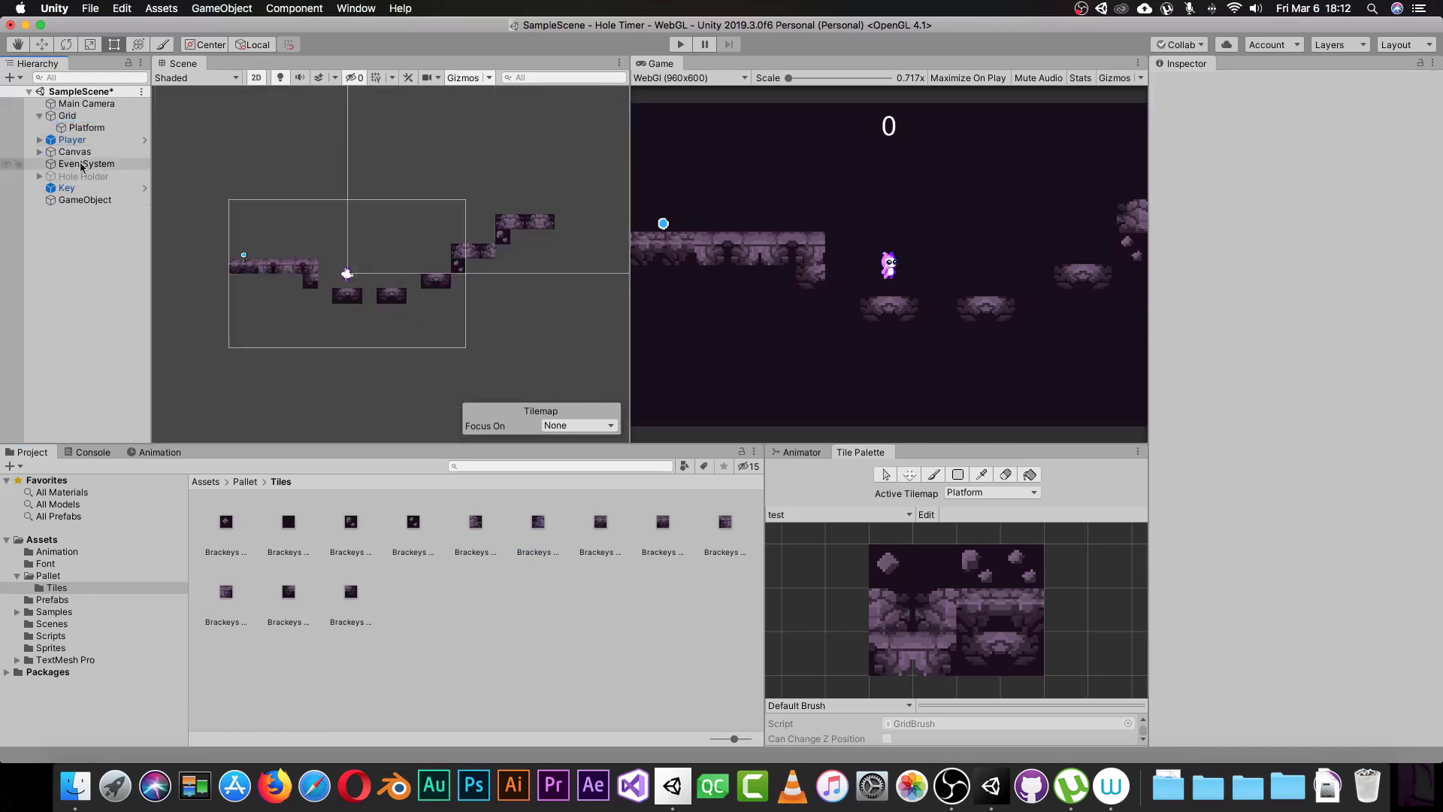
click(84, 127)
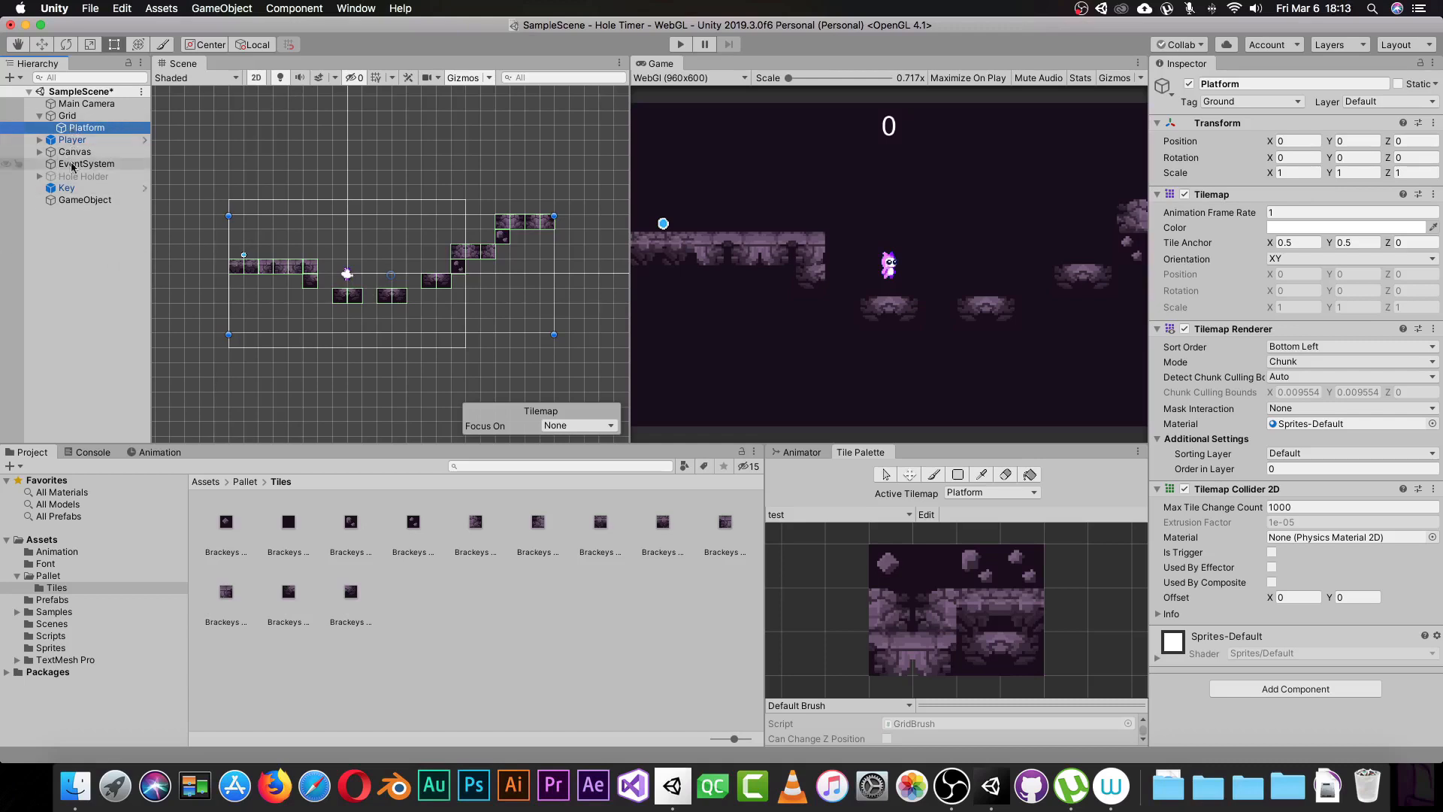
click(60, 117)
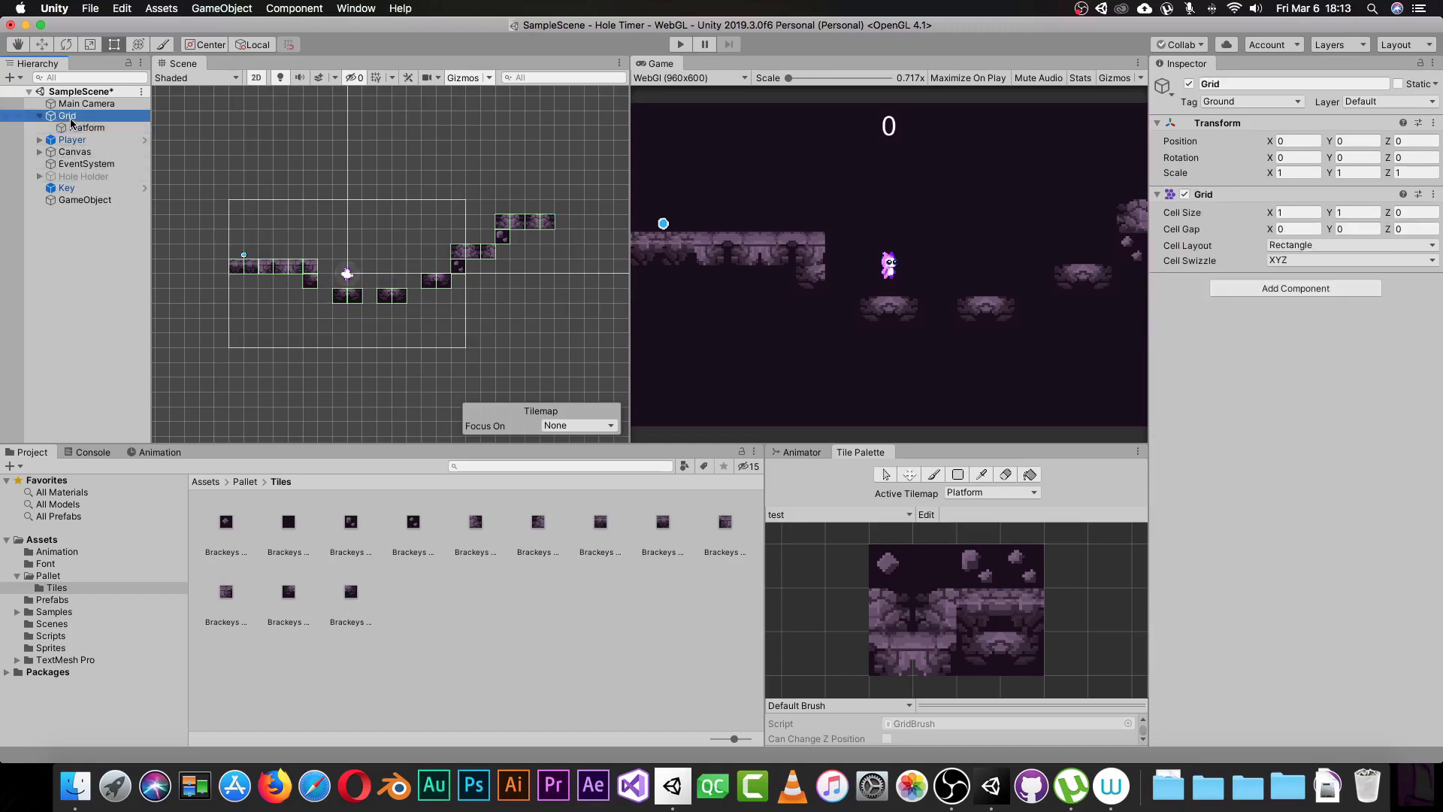
right_click(67, 118)
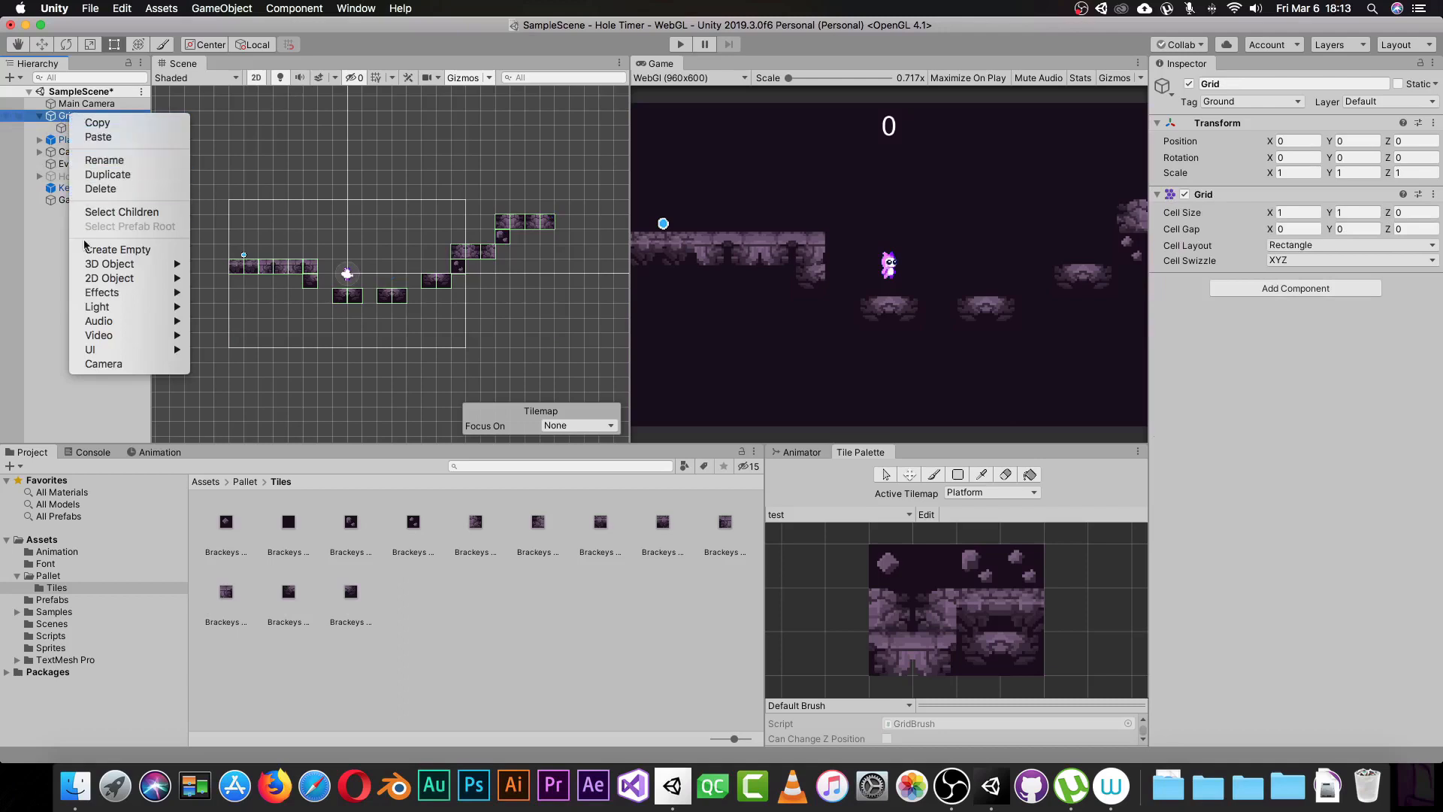
mouse_move(180, 279)
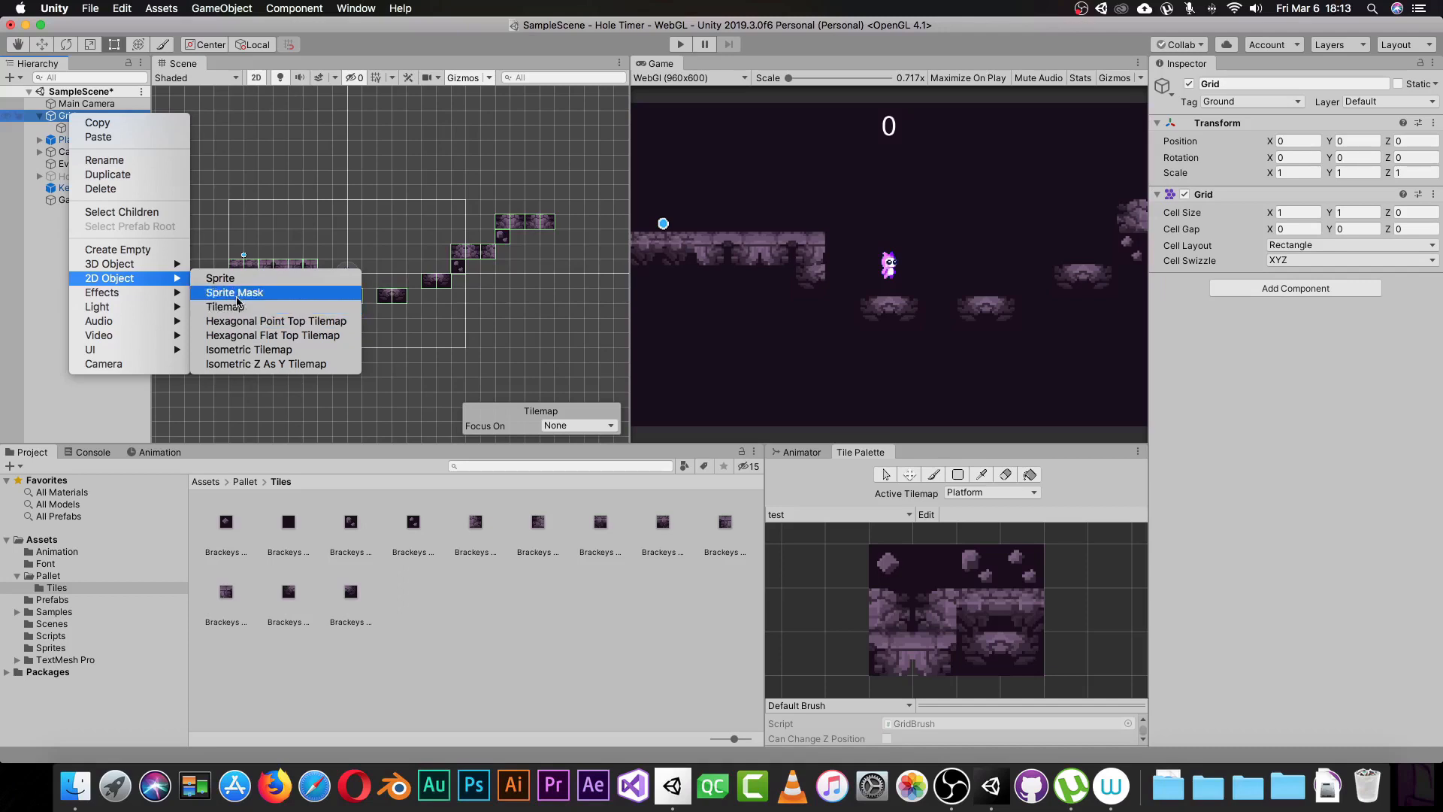
click(55, 247)
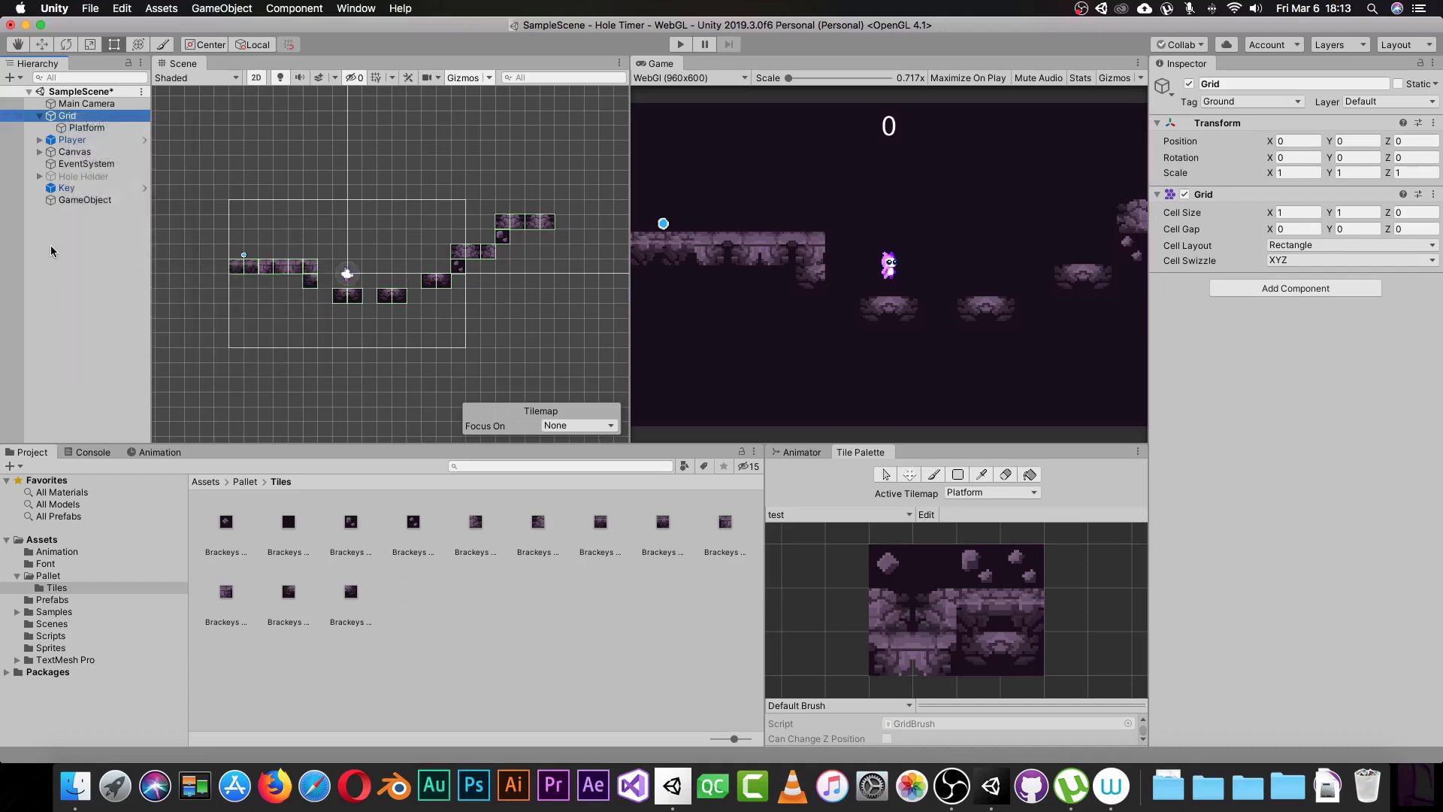
Paint two rows of ledge tiles above the existing platforms on the Platform tilemap with the brush
click(89, 129)
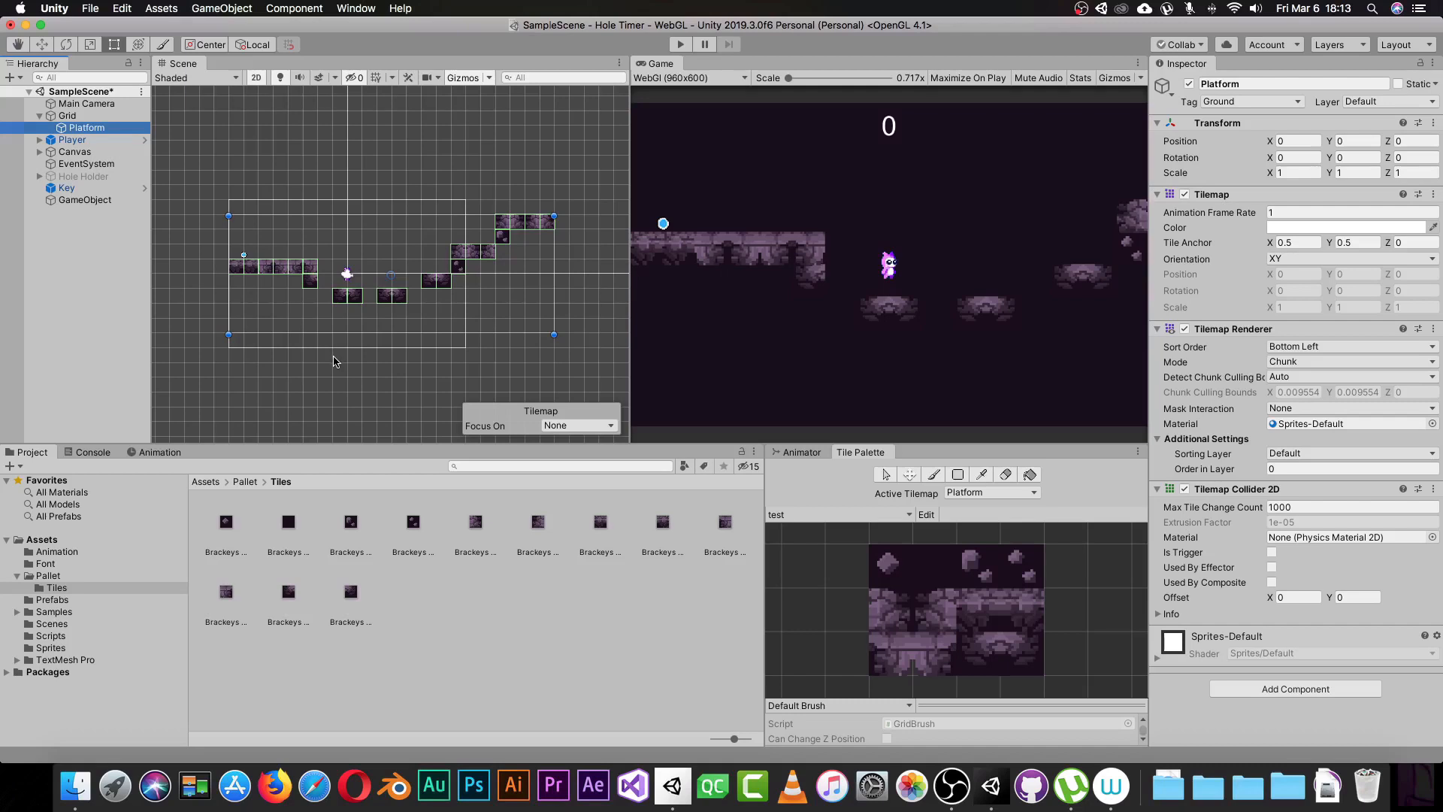
click(934, 475)
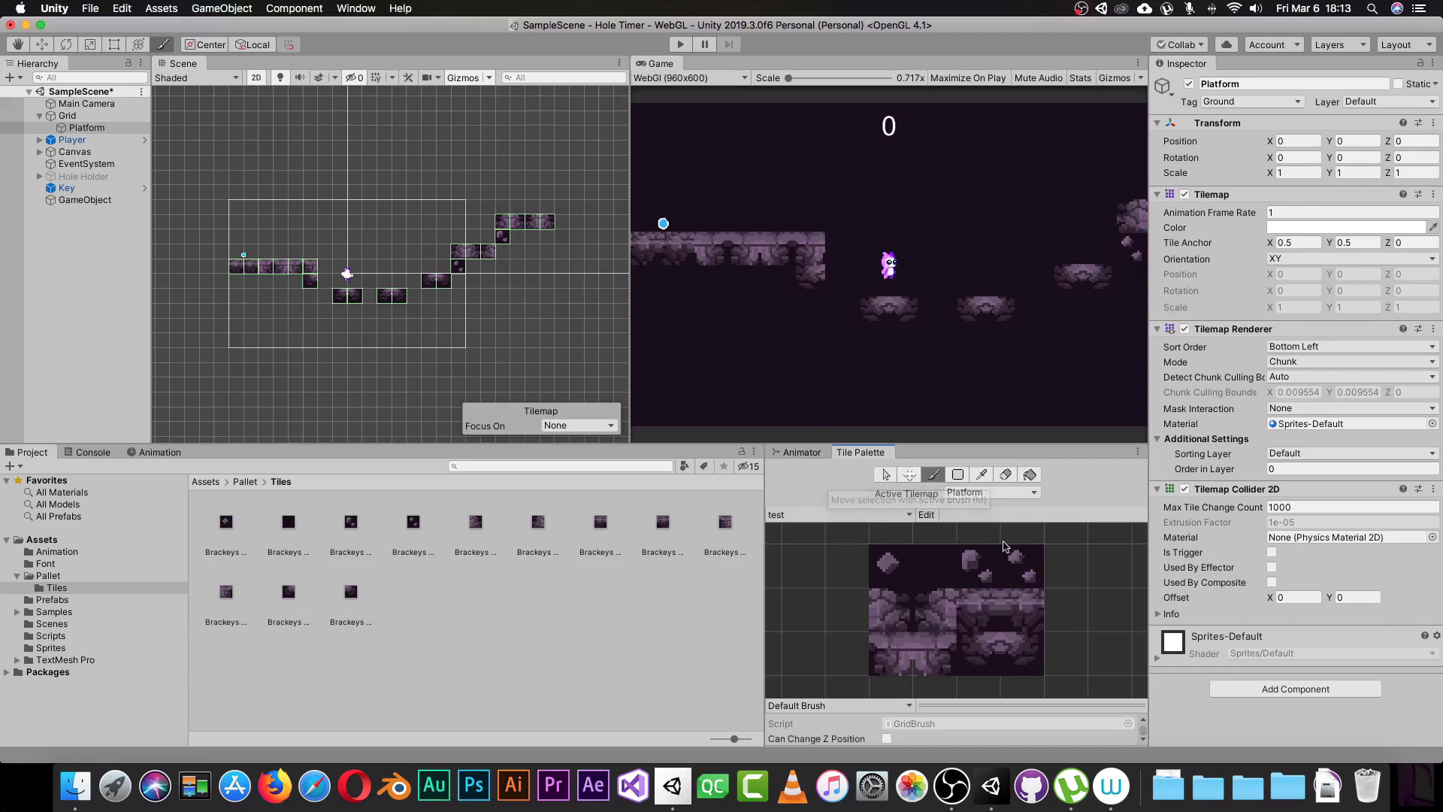
click(985, 628)
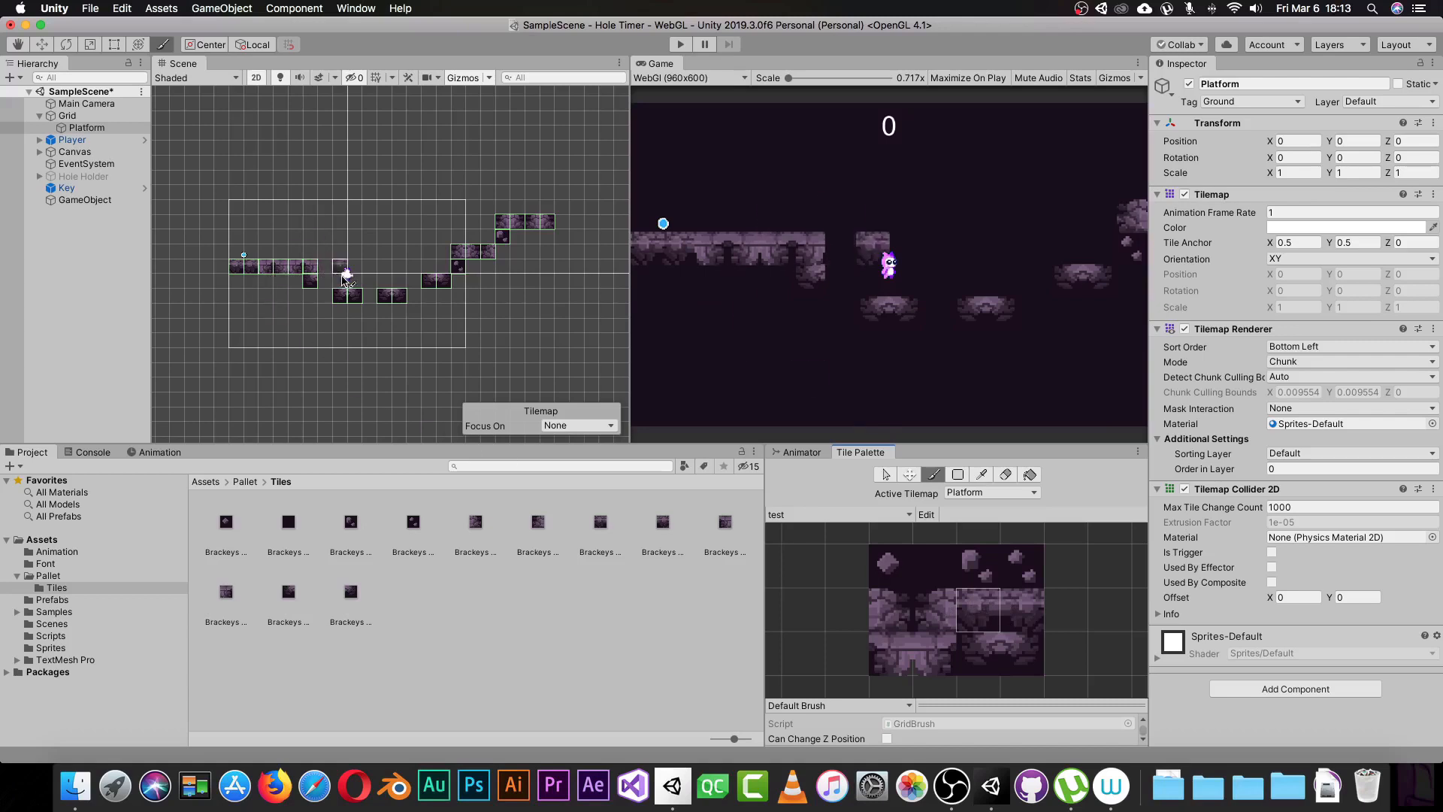
drag(277, 223, 415, 240)
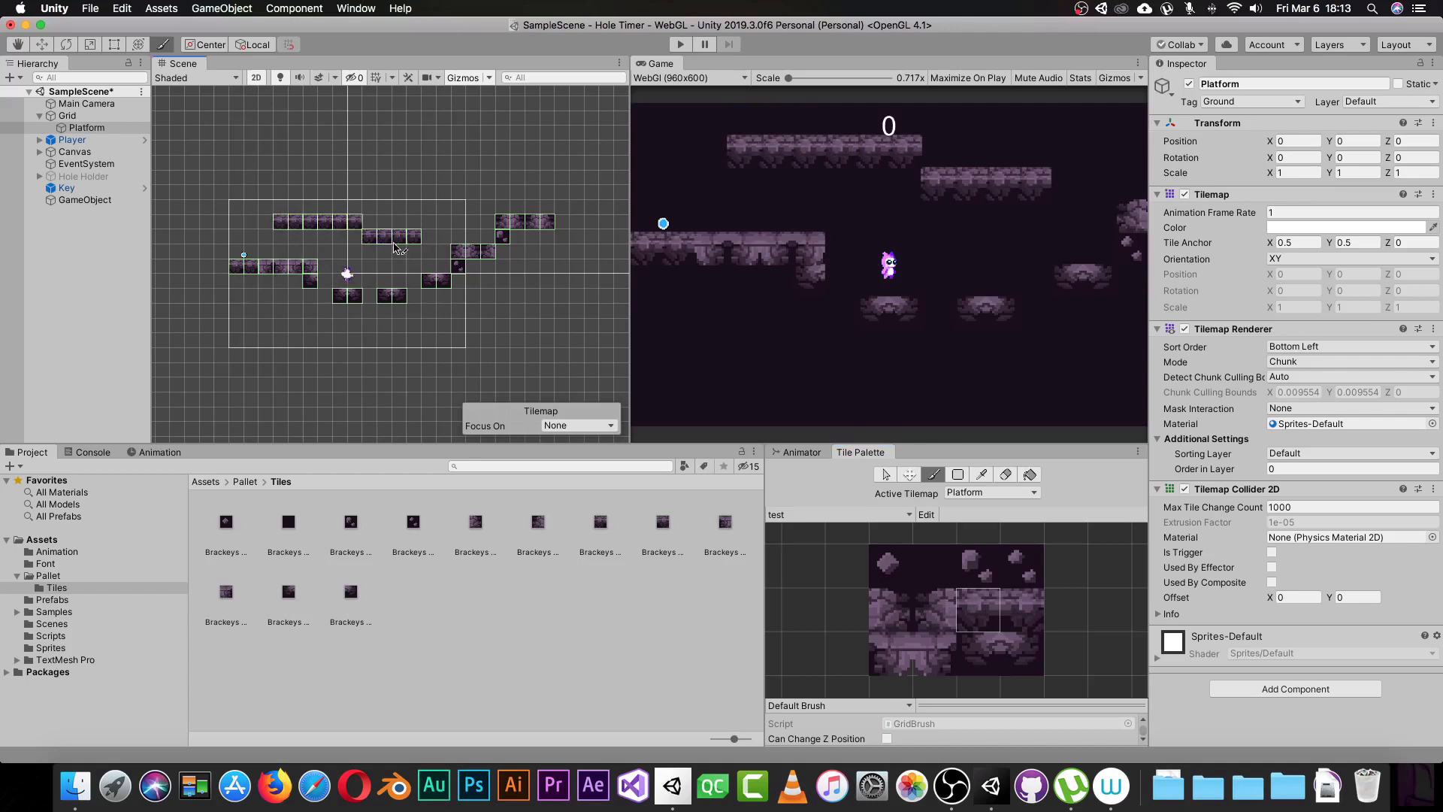
click(399, 252)
click(370, 208)
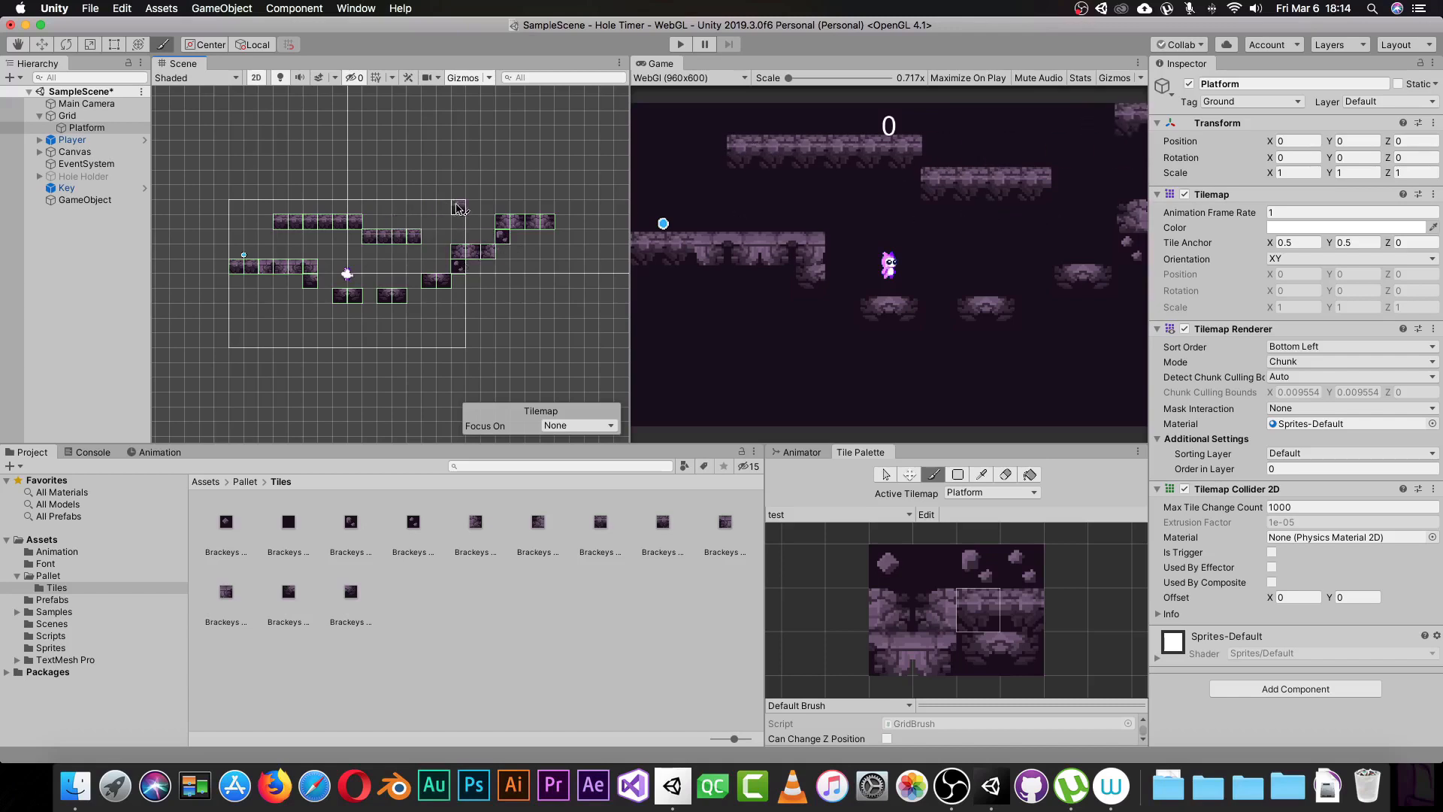
Paint a rising diagonal of the ledge's end tile beside the lower new row and extend the upper row by one tile
click(1013, 610)
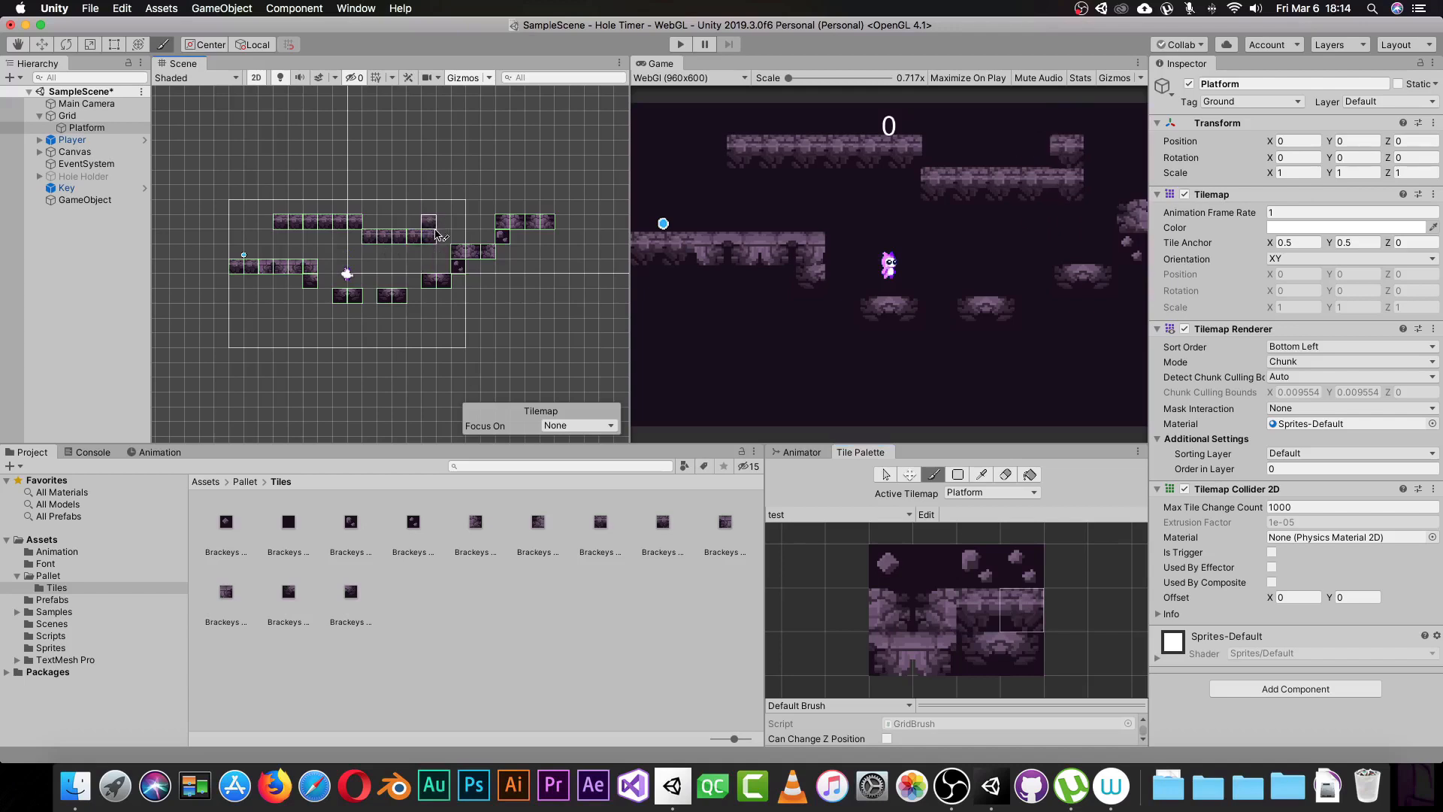
drag(446, 224, 474, 194)
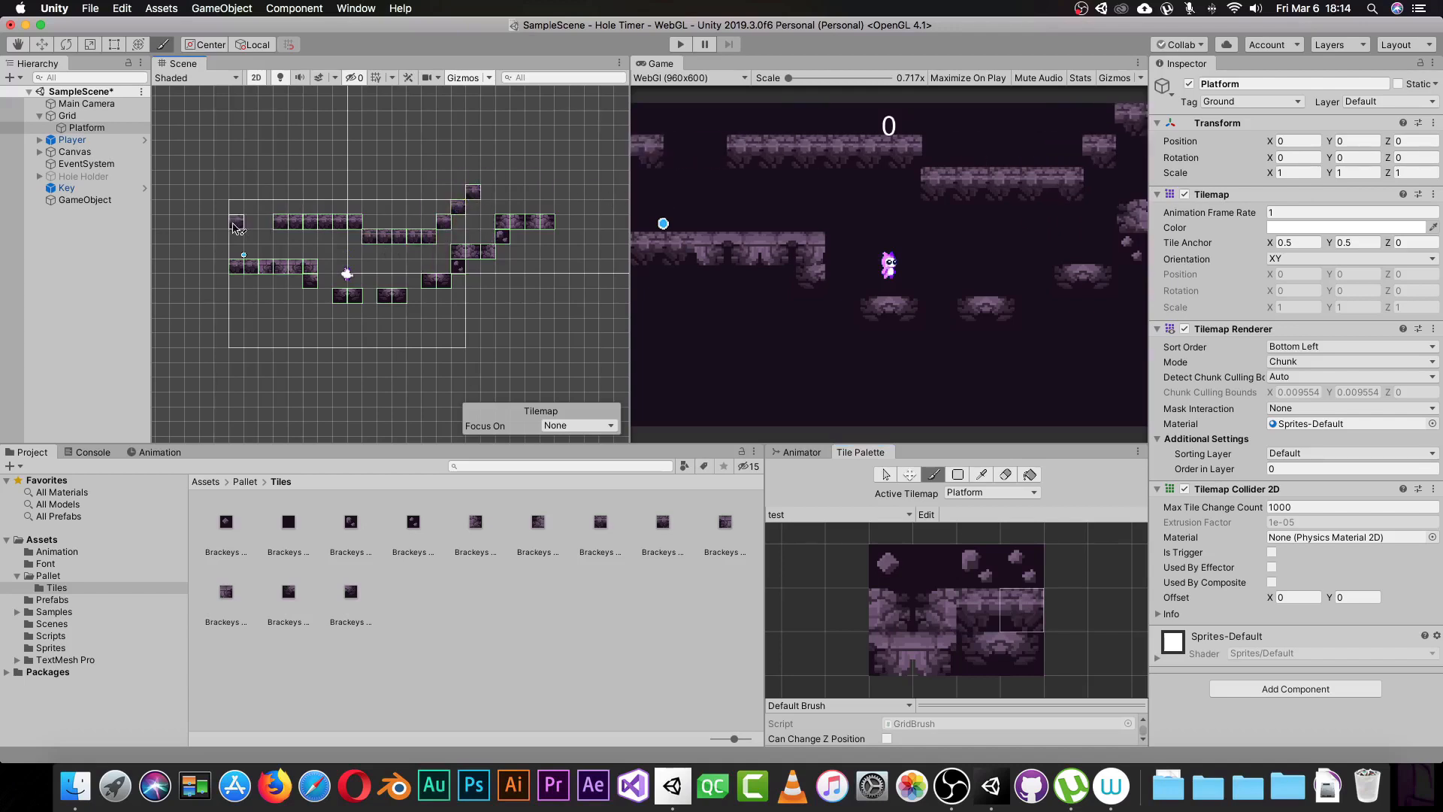
click(265, 222)
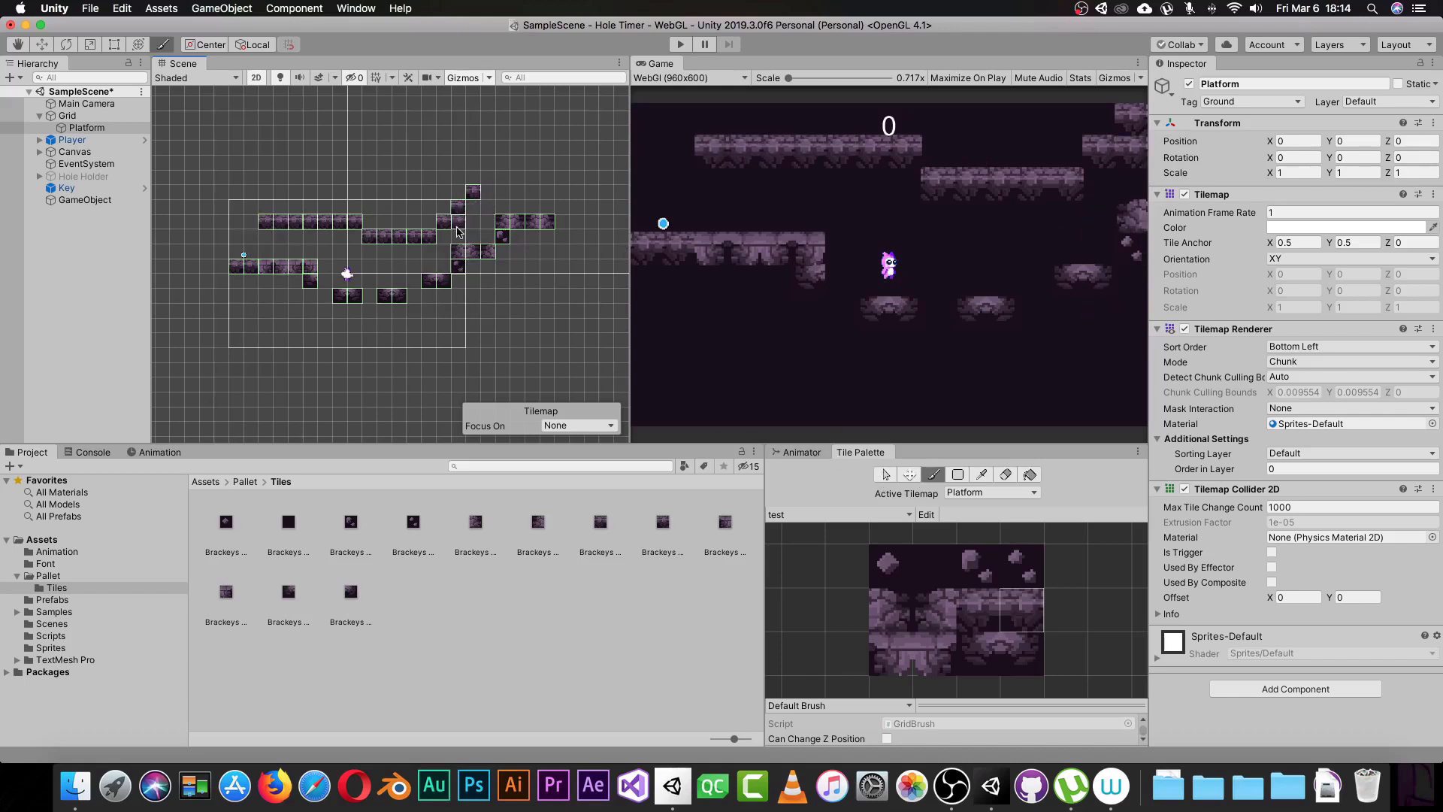
Erase all the newly painted ledge tiles above the original platforms
click(1005, 475)
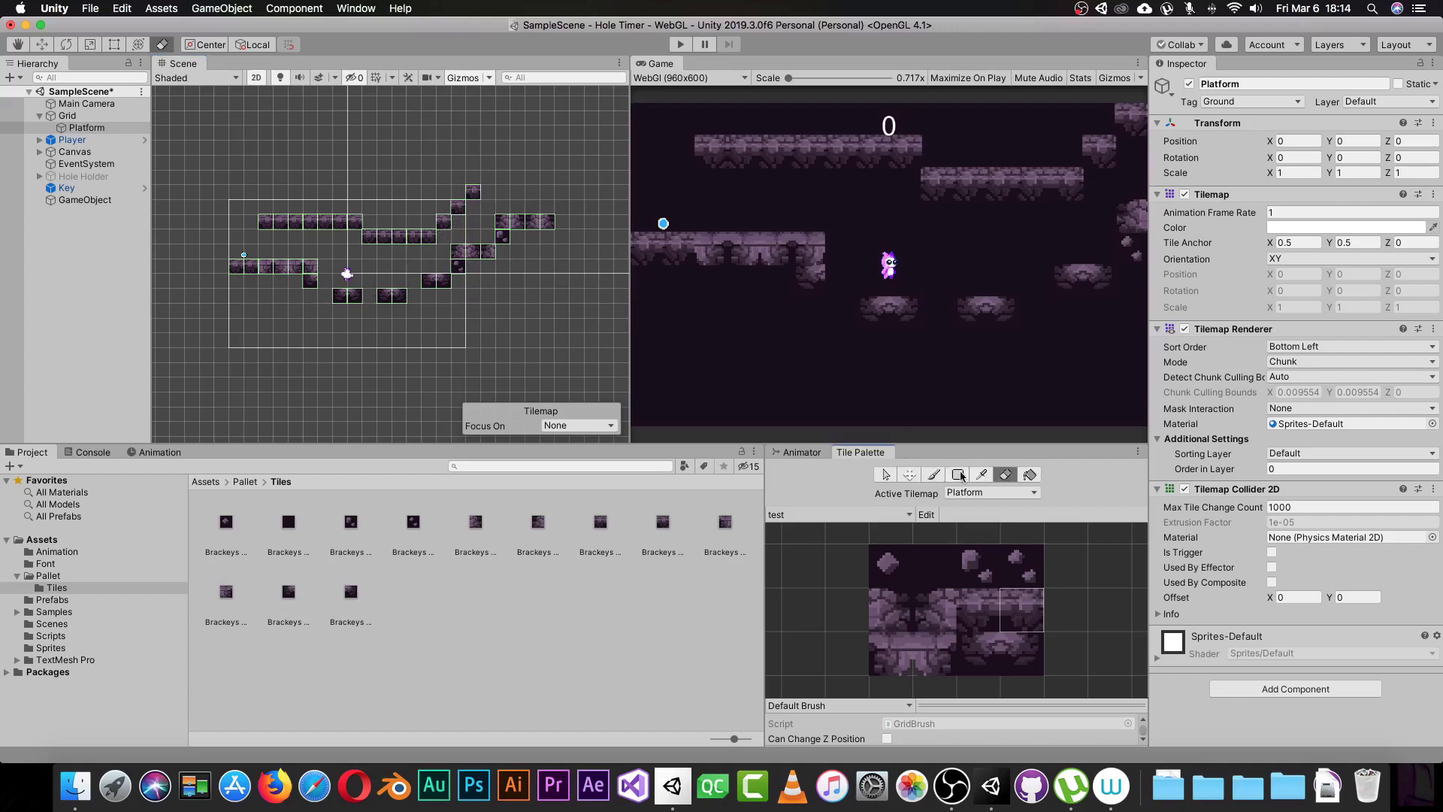
mouse_move(472, 192)
mouse_down()
mouse_move(392, 231)
mouse_move(440, 236)
mouse_move(269, 228)
mouse_up()
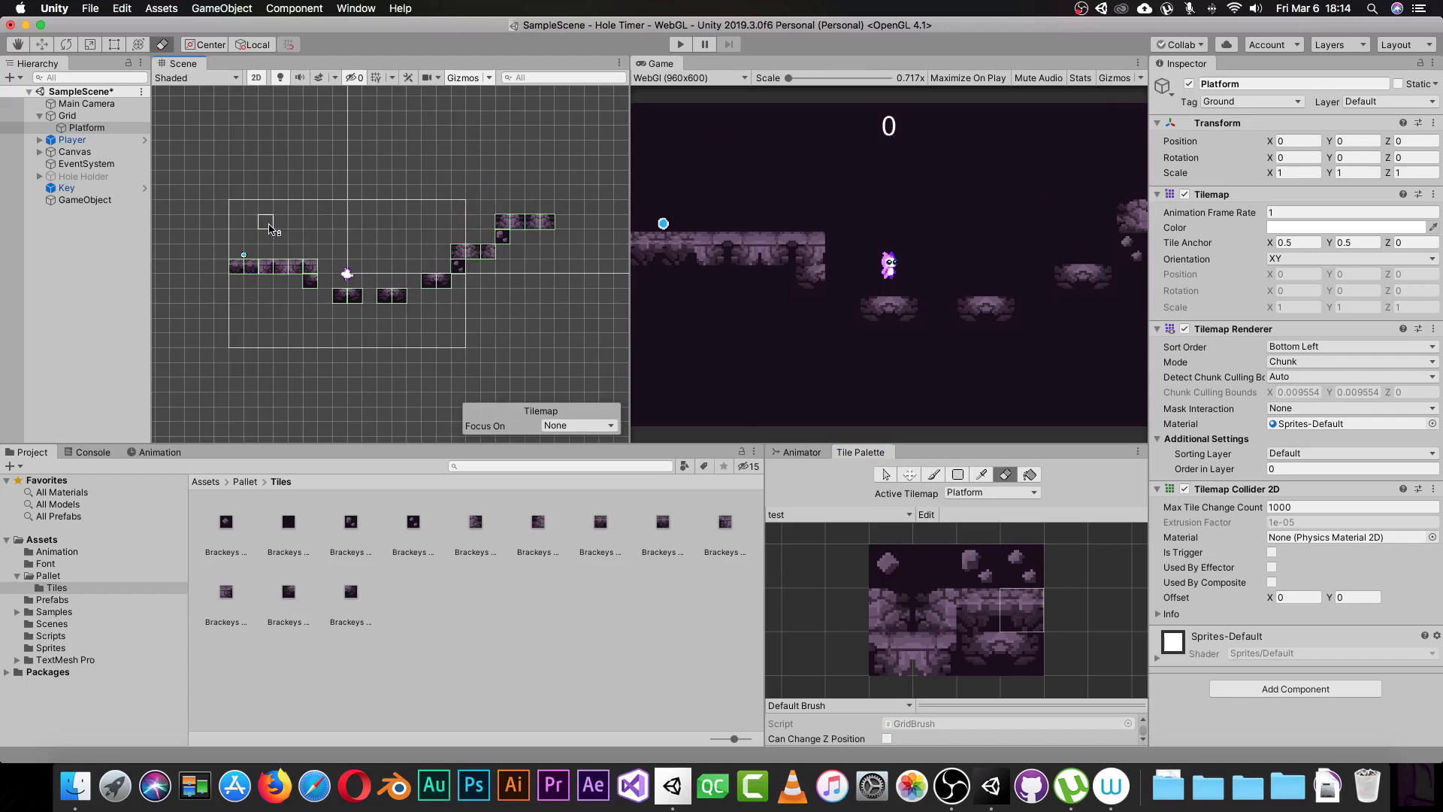
Paint a stepped cluster of rock block tiles above the leftmost platform with the brush
click(933, 476)
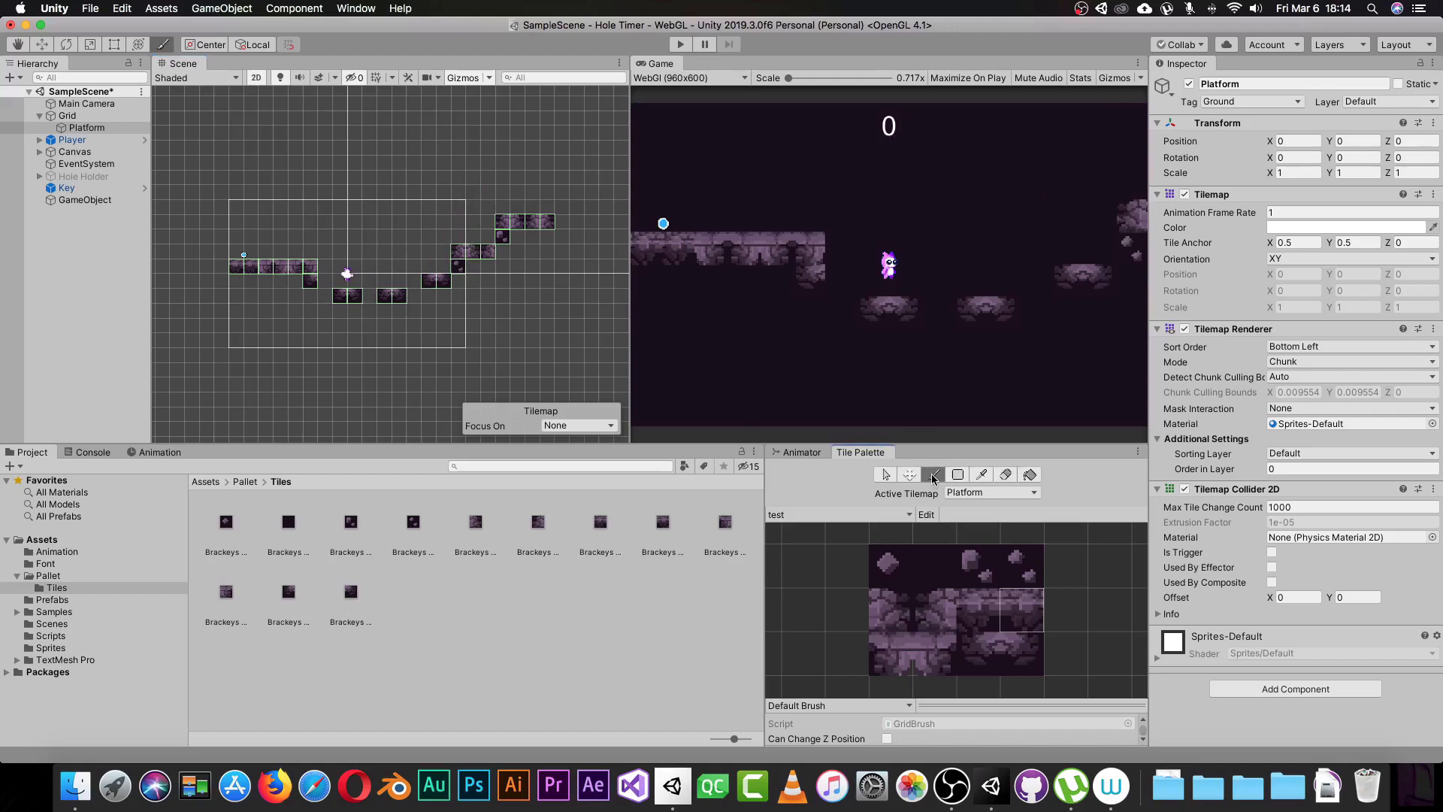
click(883, 627)
mouse_move(251, 222)
mouse_down()
mouse_move(253, 207)
mouse_move(311, 227)
mouse_up()
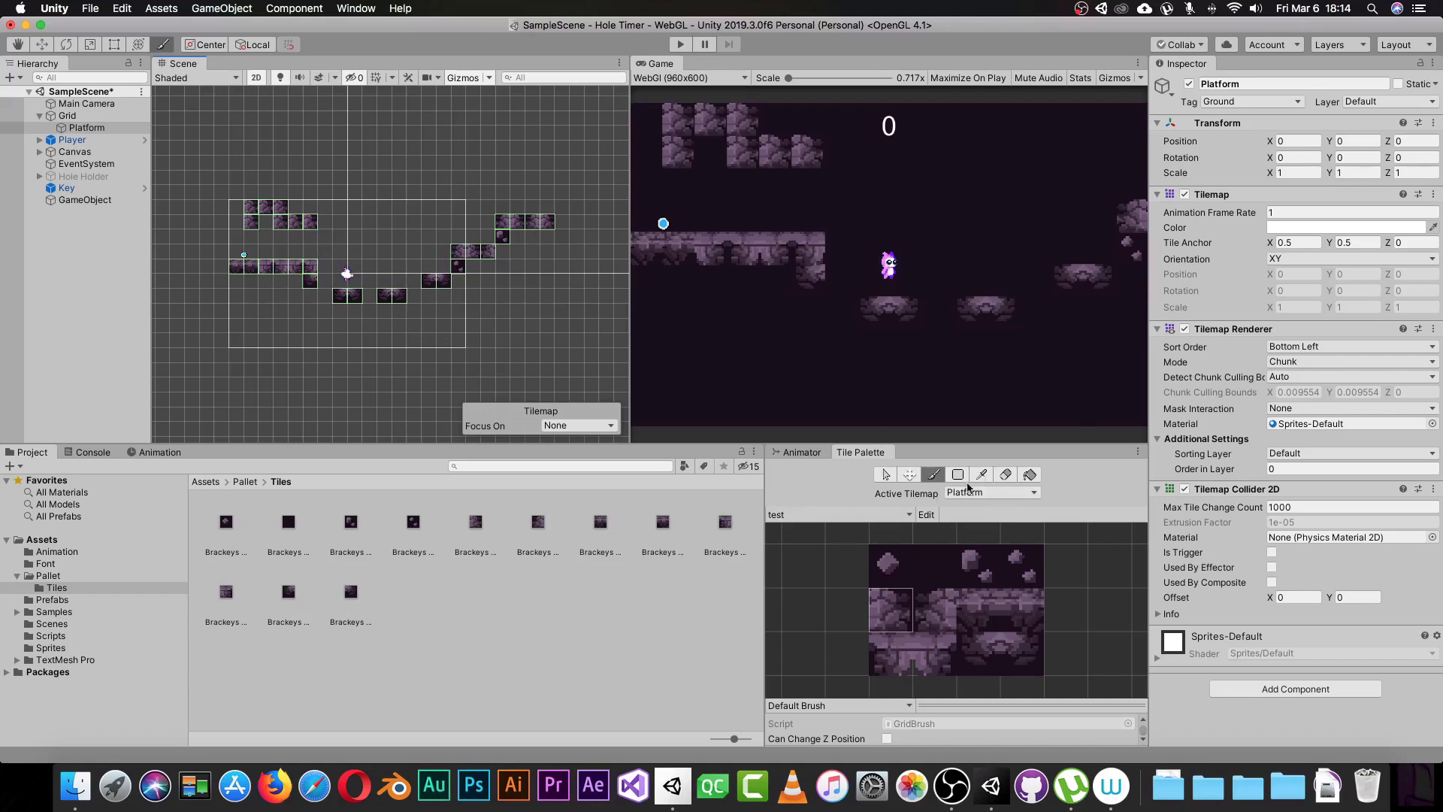
Inspect individual tiles in the test palette with the Select tool
click(884, 476)
key(b)
click(885, 474)
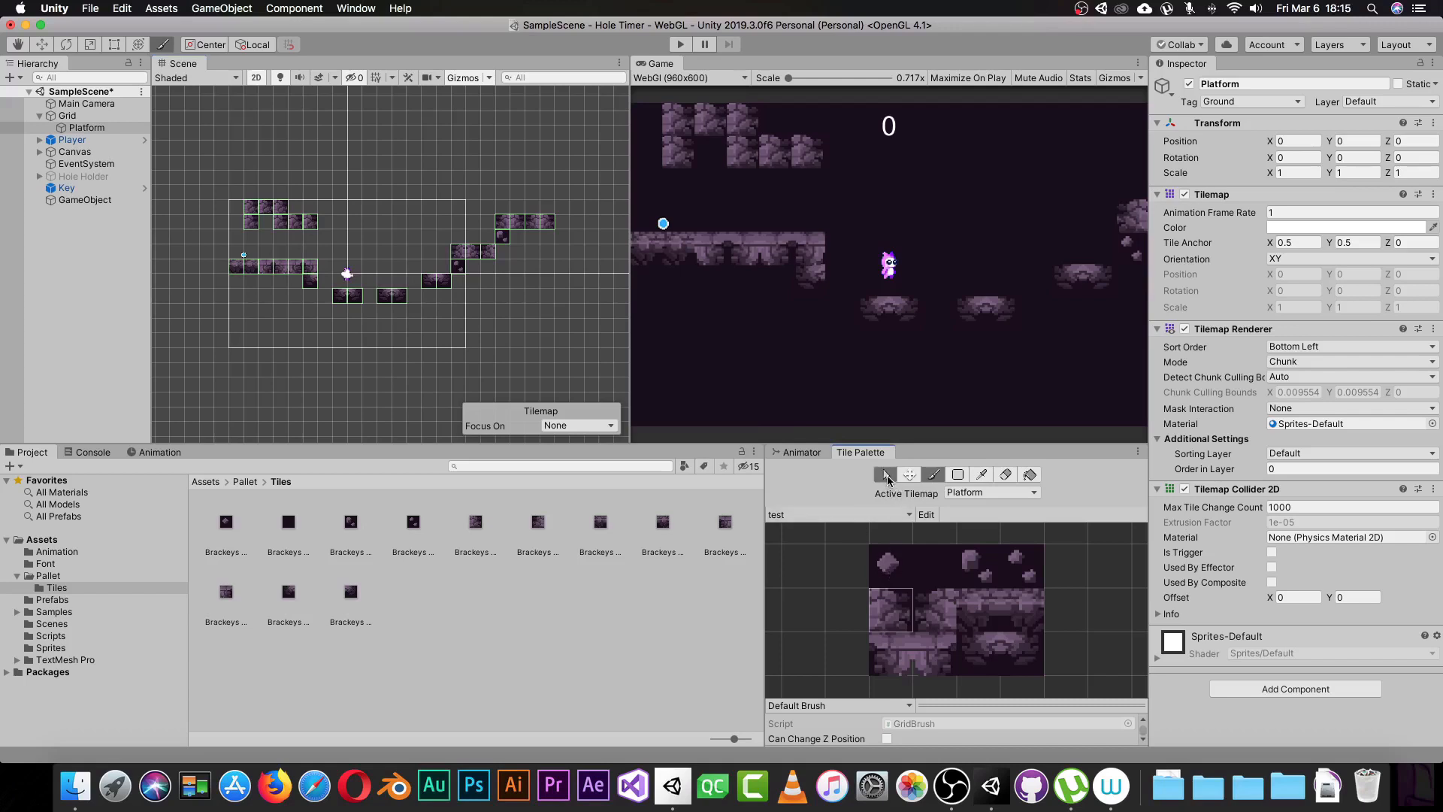
click(891, 564)
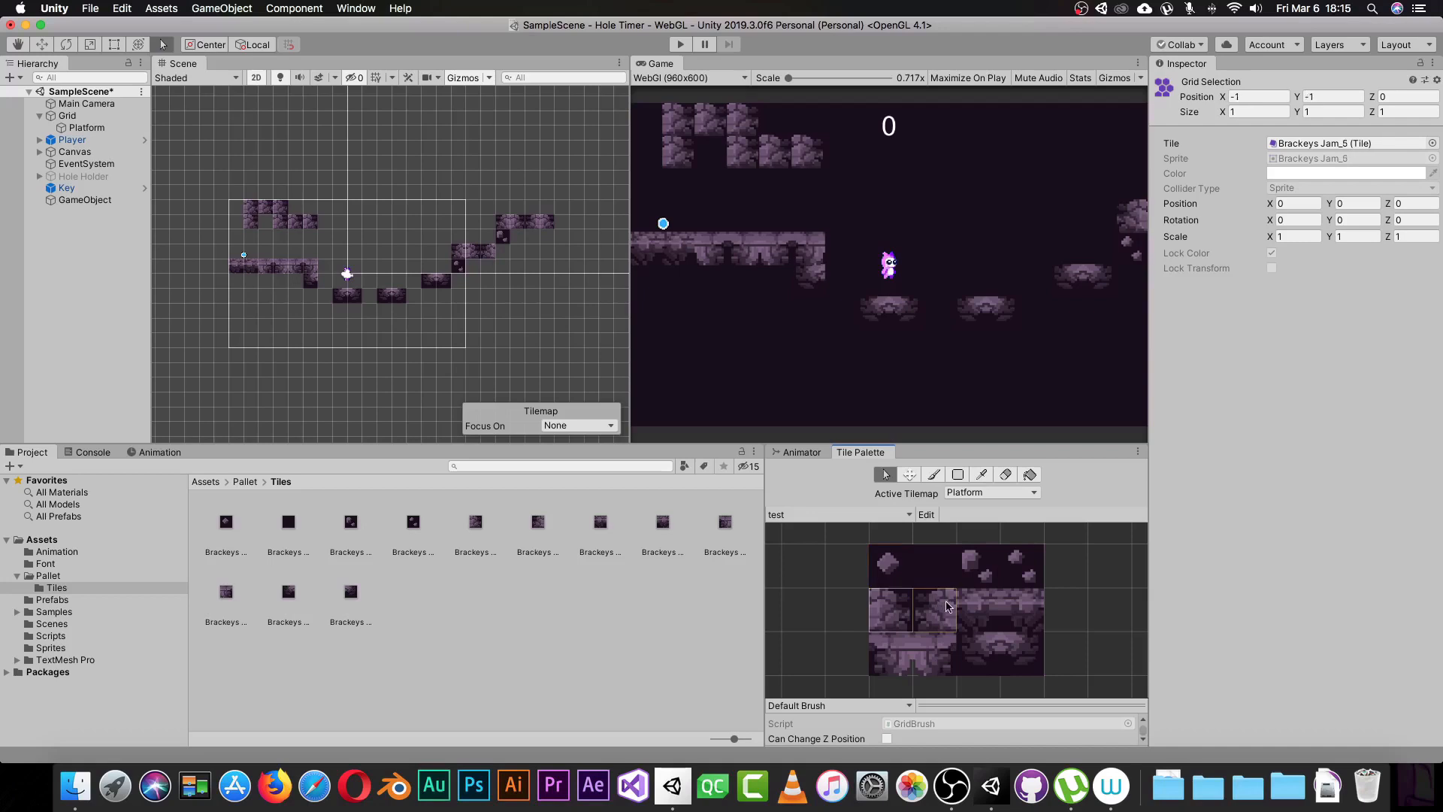
Select the whole block of tiles in the test palette and brush overlapping copies of it above the original platforms
click(940, 581)
click(910, 474)
key(b)
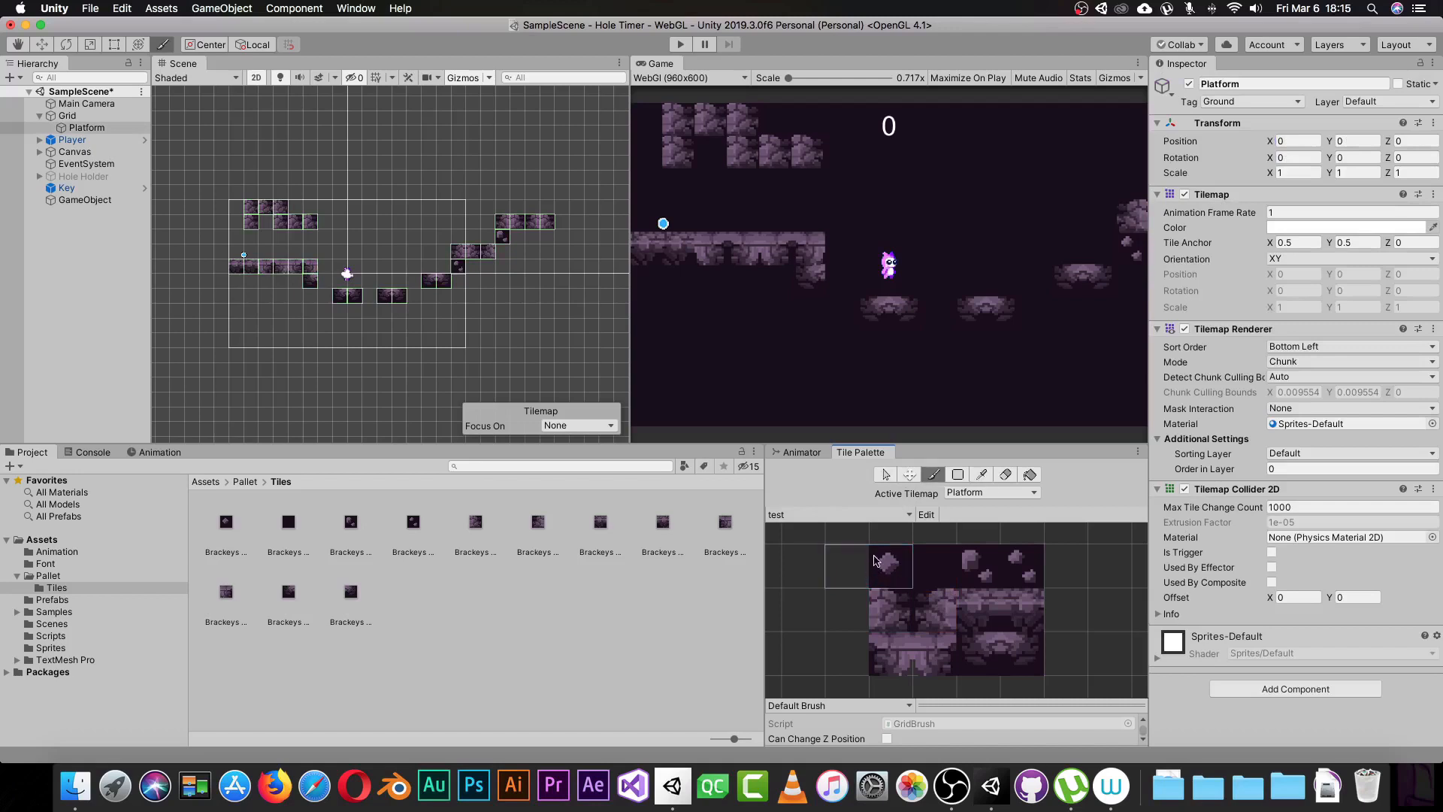
mouse_move(876, 559)
mouse_down()
mouse_move(991, 661)
mouse_move(1041, 654)
mouse_up()
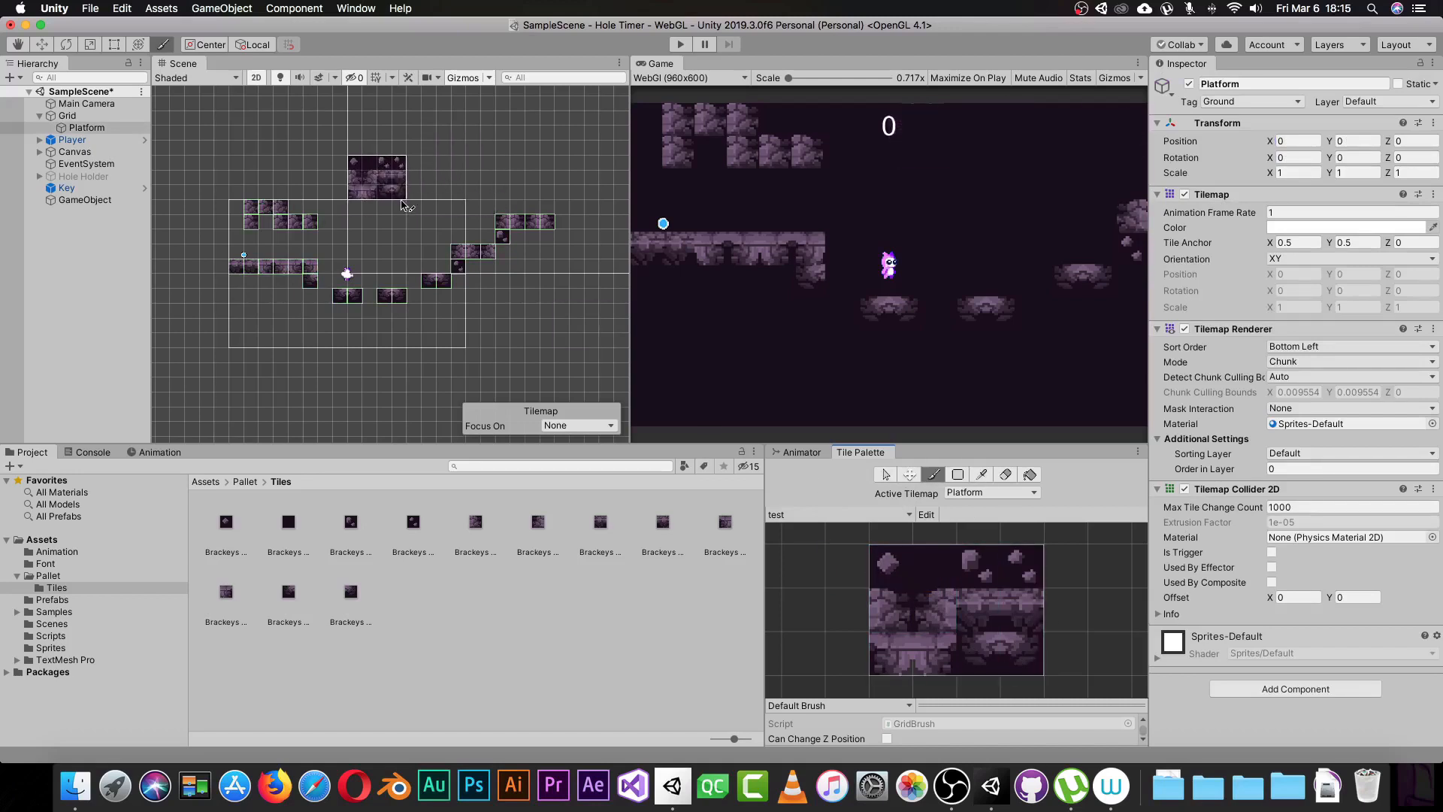
drag(411, 192, 308, 192)
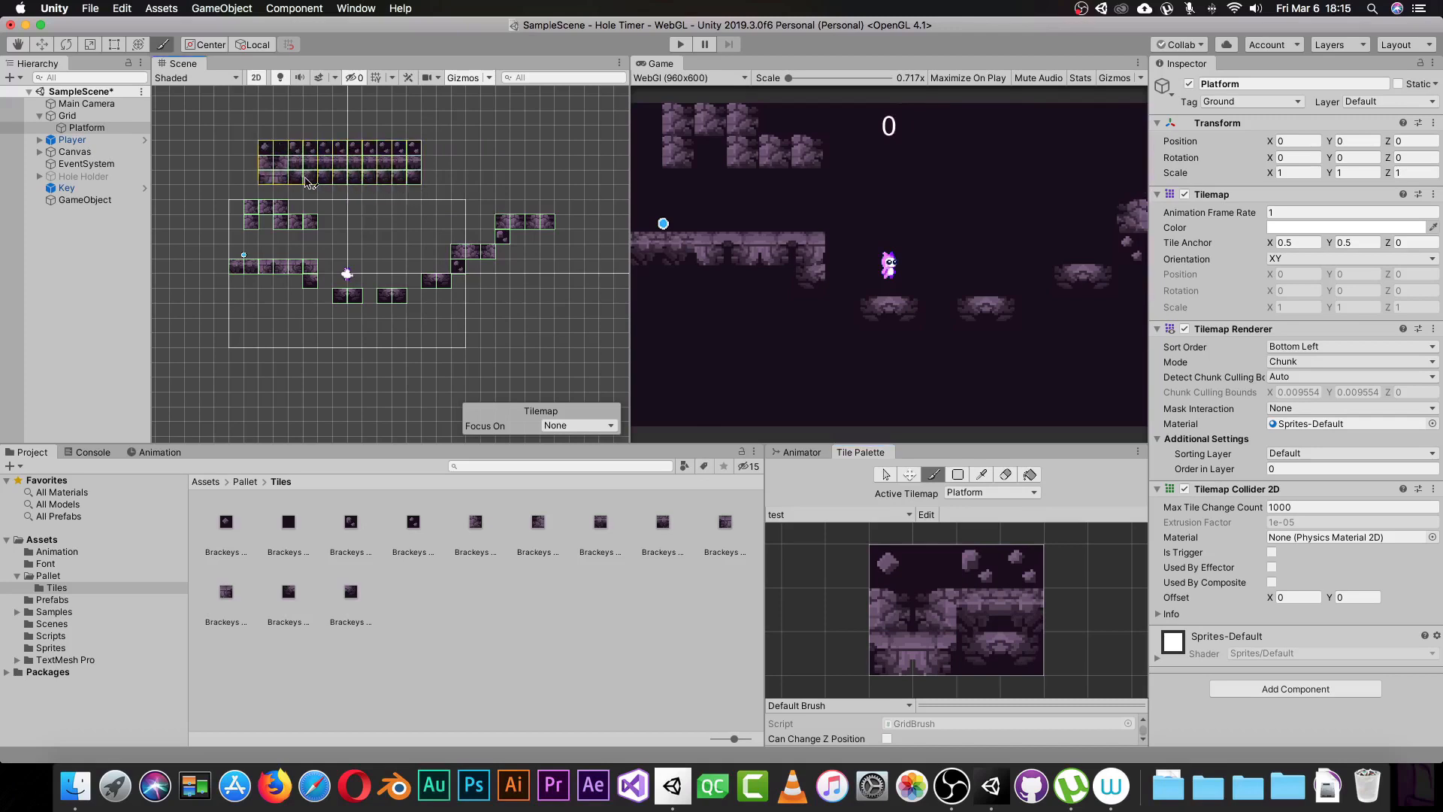
mouse_move(443, 226)
mouse_down()
mouse_move(380, 232)
mouse_move(368, 255)
mouse_move(457, 236)
mouse_up()
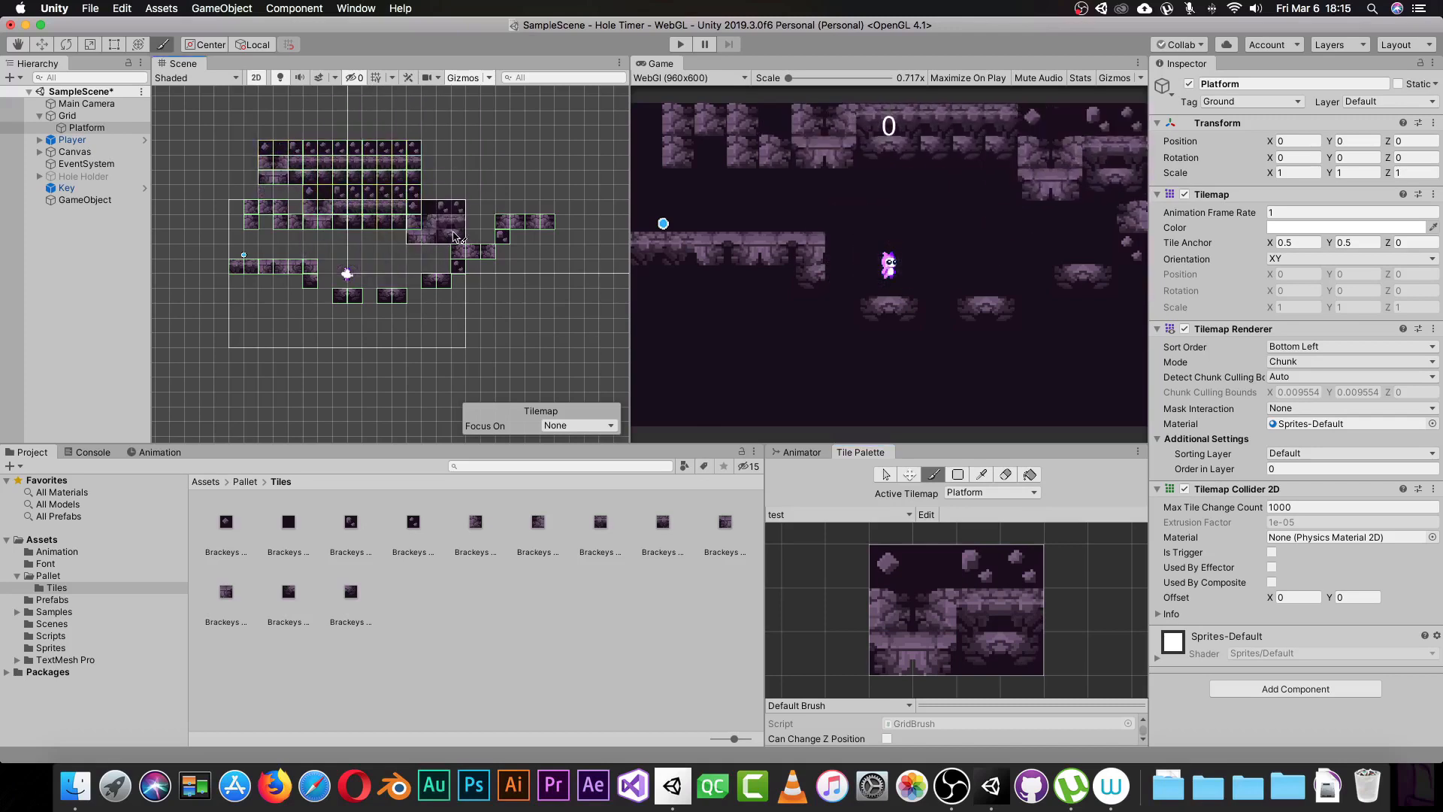
Erase the brushed palette copies and the rock block cluster above the original platforms
click(1006, 474)
mouse_move(267, 149)
mouse_down()
mouse_move(264, 169)
mouse_move(284, 179)
mouse_move(353, 169)
mouse_move(417, 203)
mouse_move(331, 231)
mouse_move(264, 214)
mouse_up()
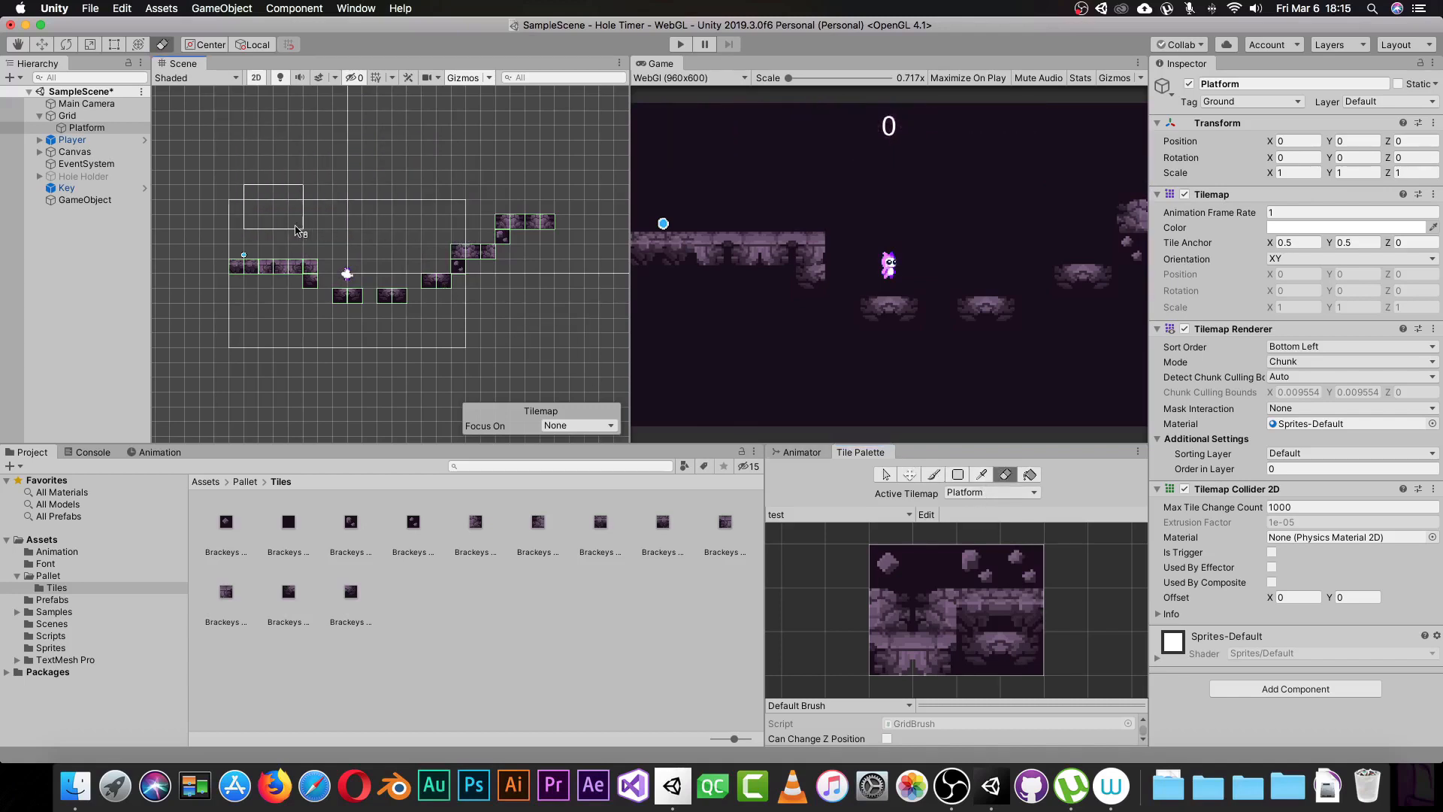
Pick different multi-tile blocks from the test palette, finishing with the single rock tile as the brush
click(909, 475)
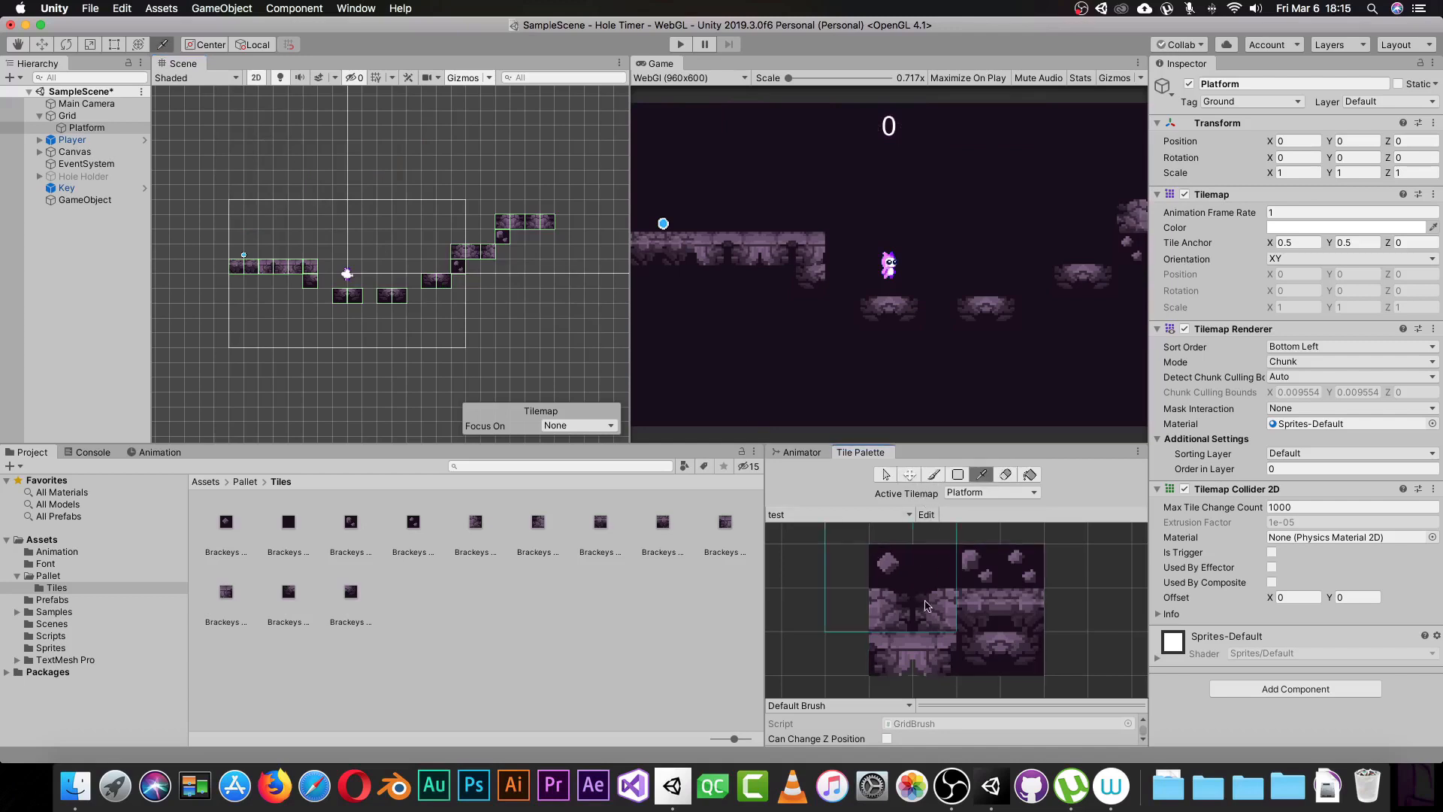
click(873, 549)
drag(876, 553, 947, 622)
drag(918, 591, 913, 583)
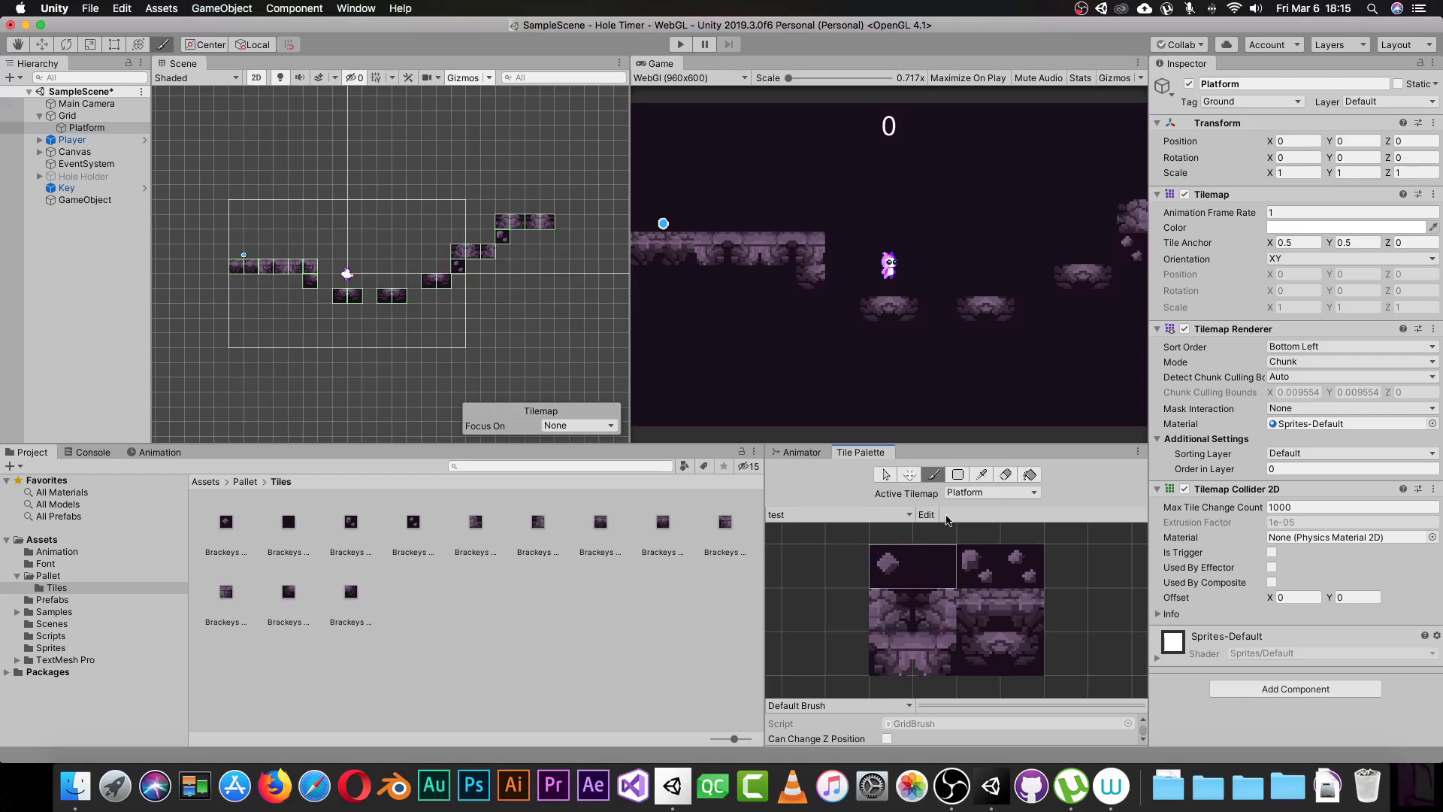
click(907, 475)
drag(878, 558, 940, 619)
click(958, 475)
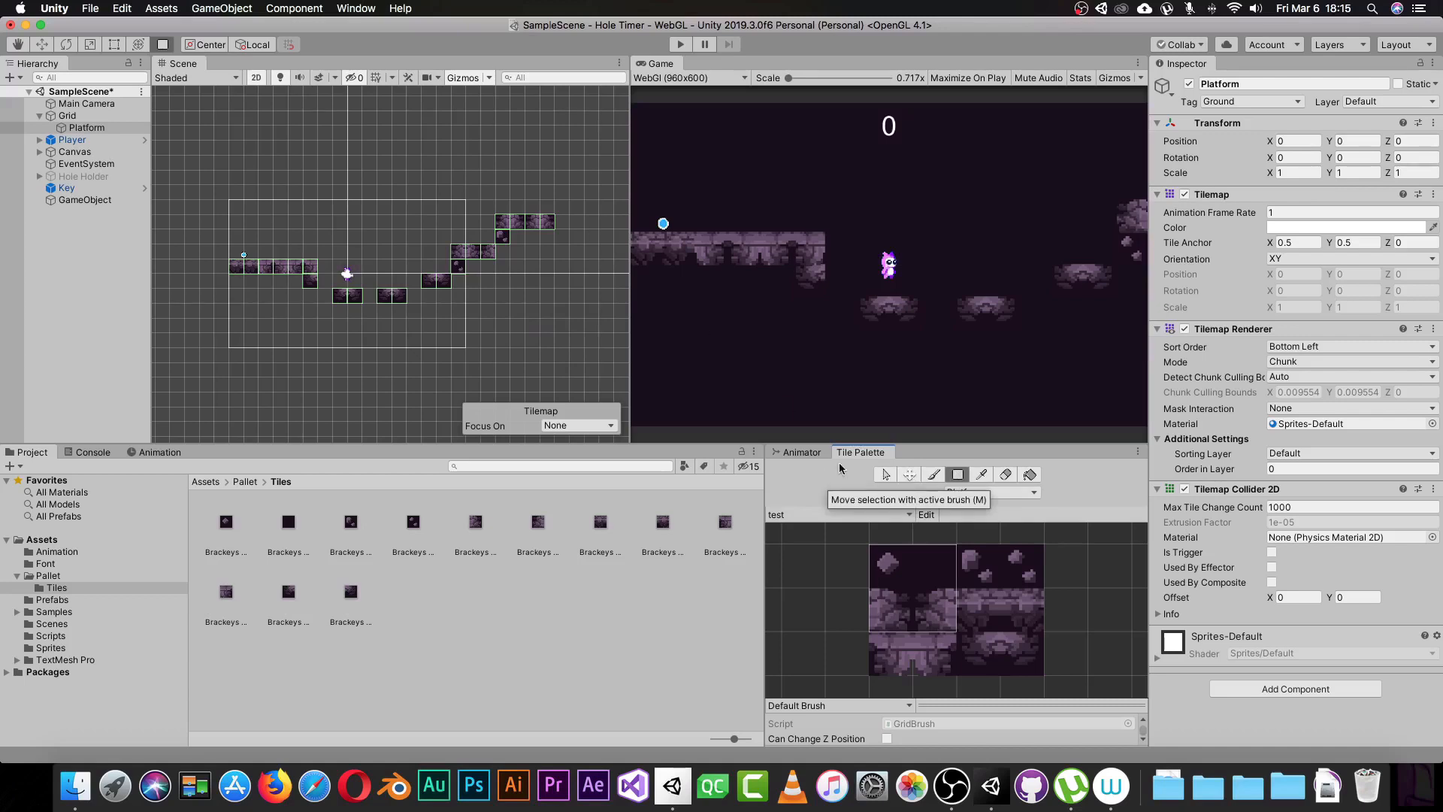
click(875, 558)
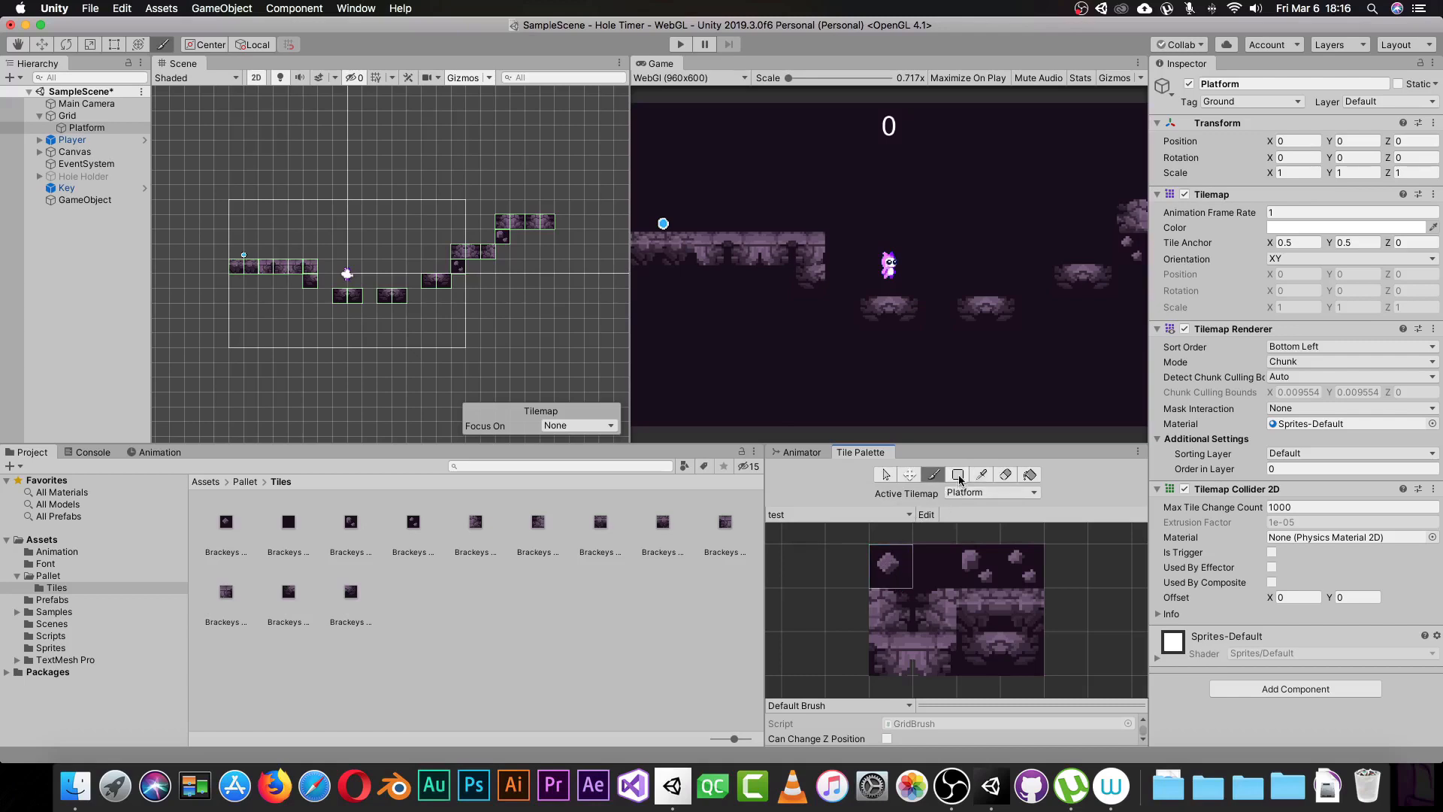
Fill a box about 10 by 7 tiles above the leftmost platform with the ledge tile from the palette's middle row
click(956, 475)
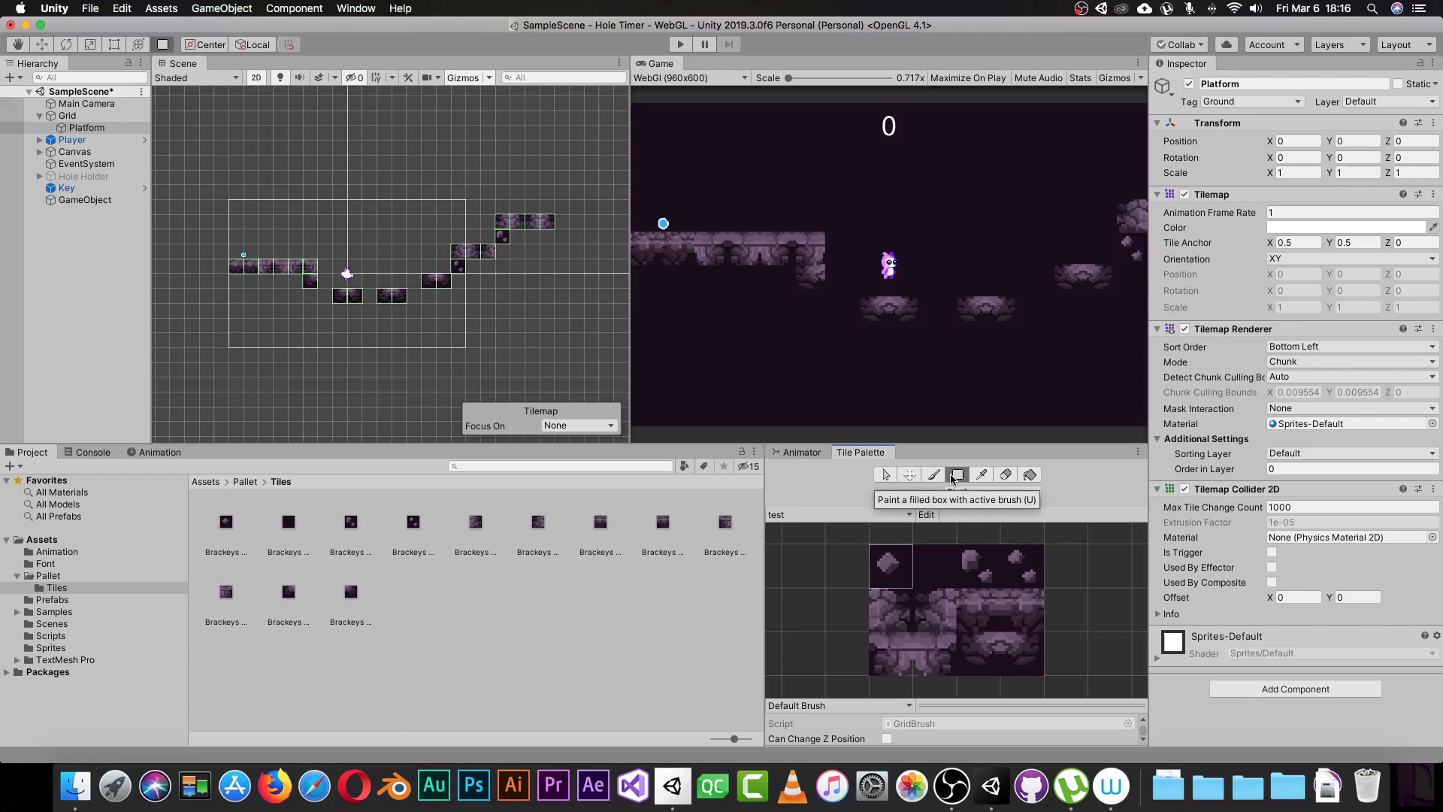
click(970, 613)
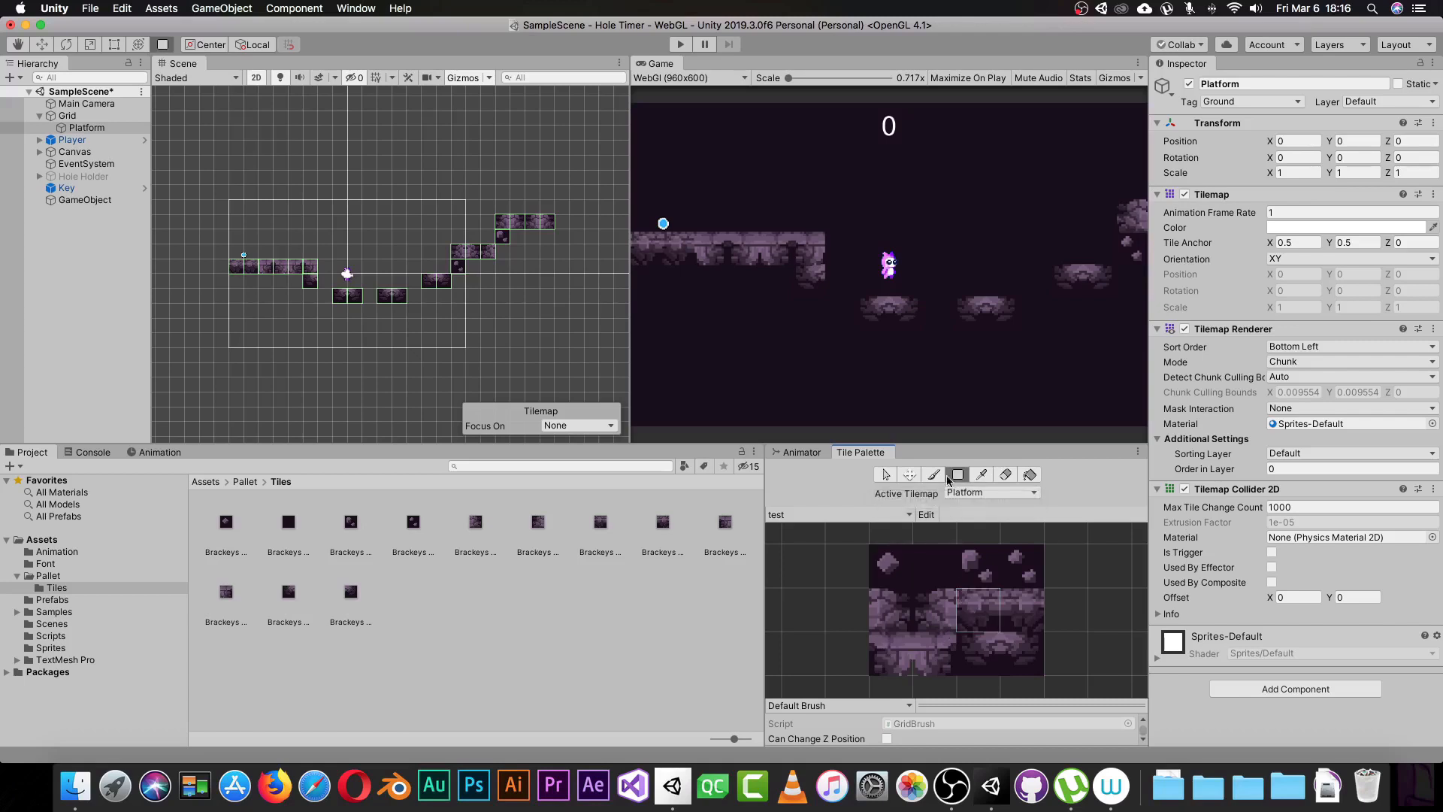
click(981, 474)
click(957, 474)
drag(219, 133, 360, 214)
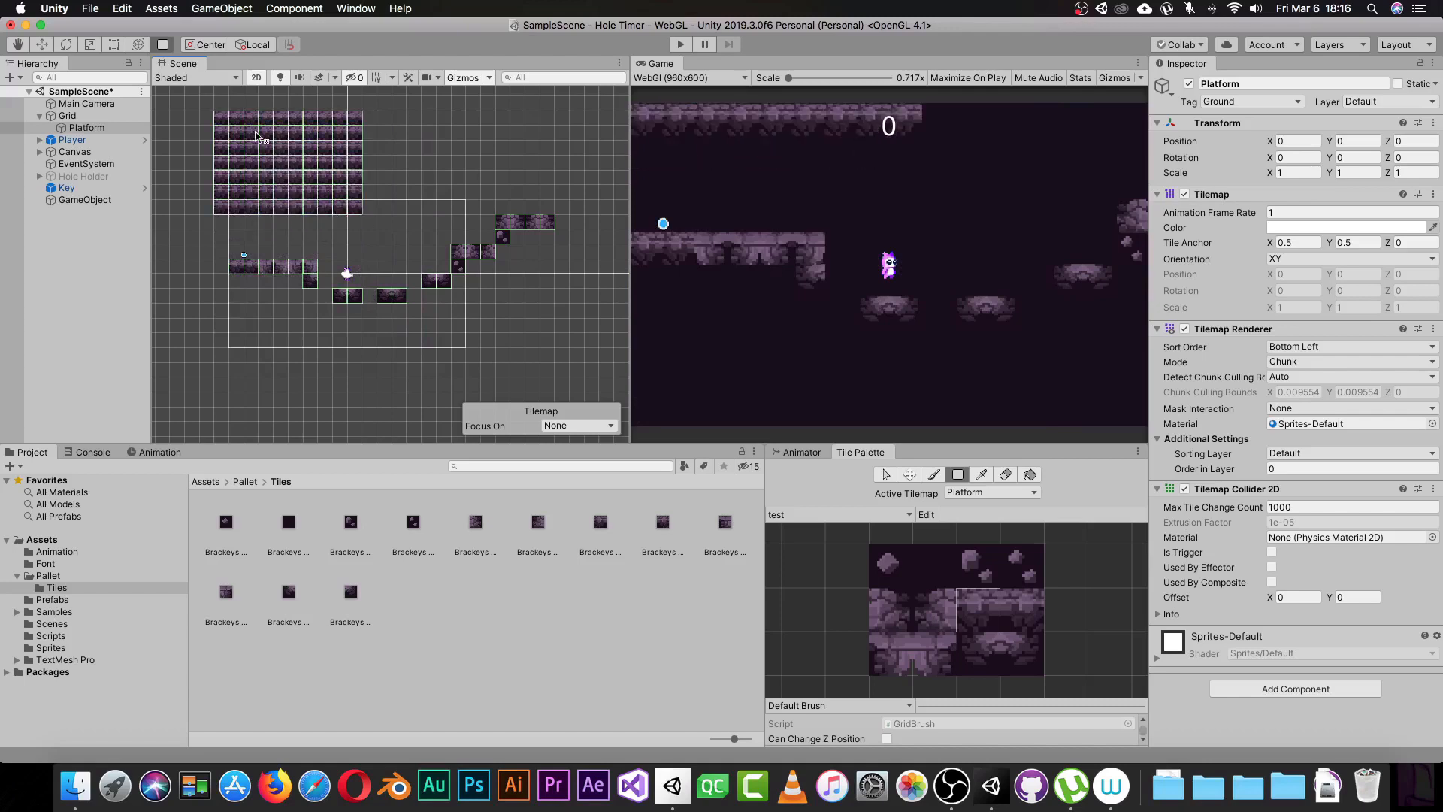
Erase the upper and outer tiles of the filled ledge box, leaving a stepped shape
click(1006, 474)
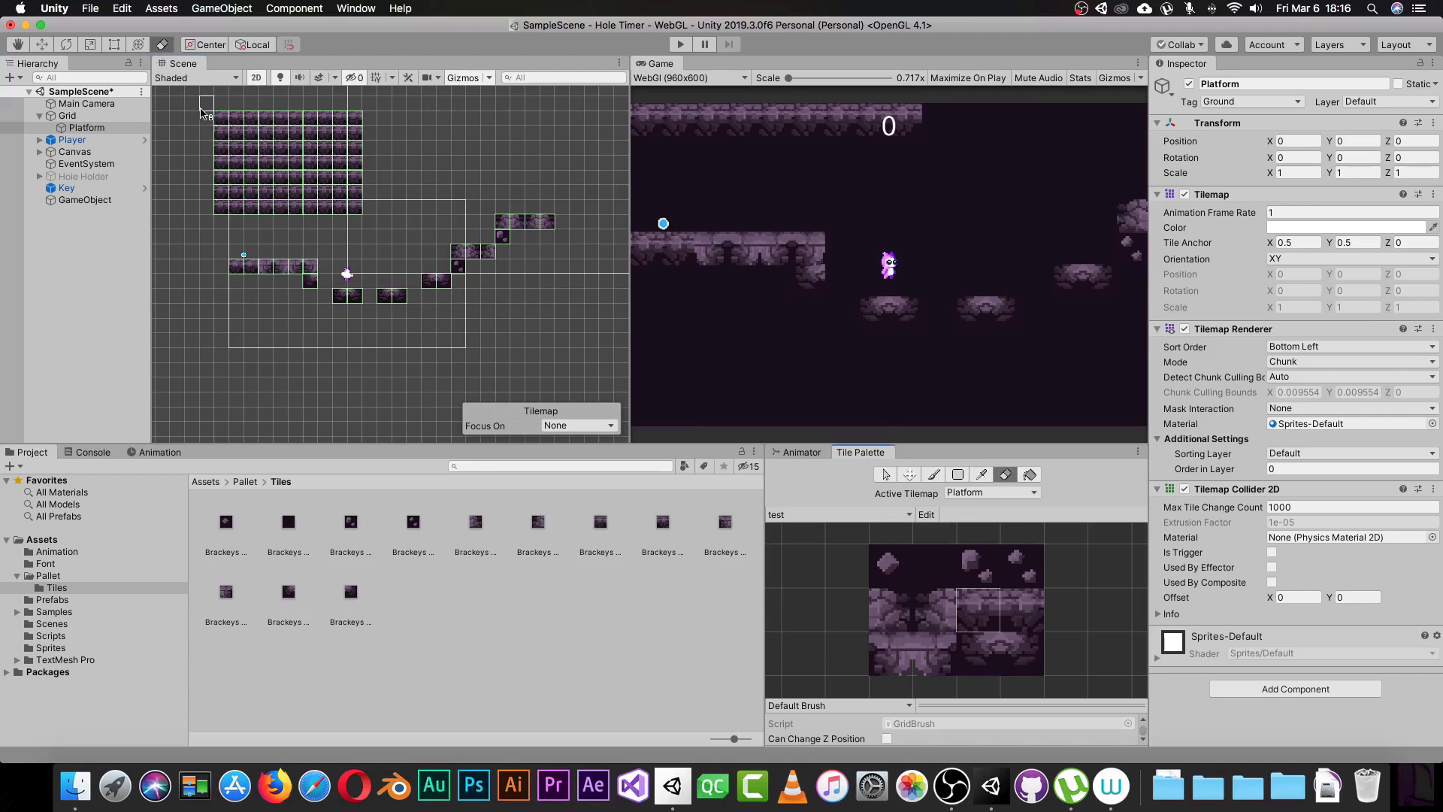
drag(200, 111, 271, 156)
mouse_move(358, 211)
mouse_down()
mouse_move(353, 143)
mouse_move(271, 120)
mouse_move(324, 124)
mouse_move(268, 138)
mouse_move(330, 176)
mouse_up()
Pick a 3 by 3 block of palette tiles and fill two large overlapping boxes with it beside the stepped ledge shape
key(u)
click(885, 561)
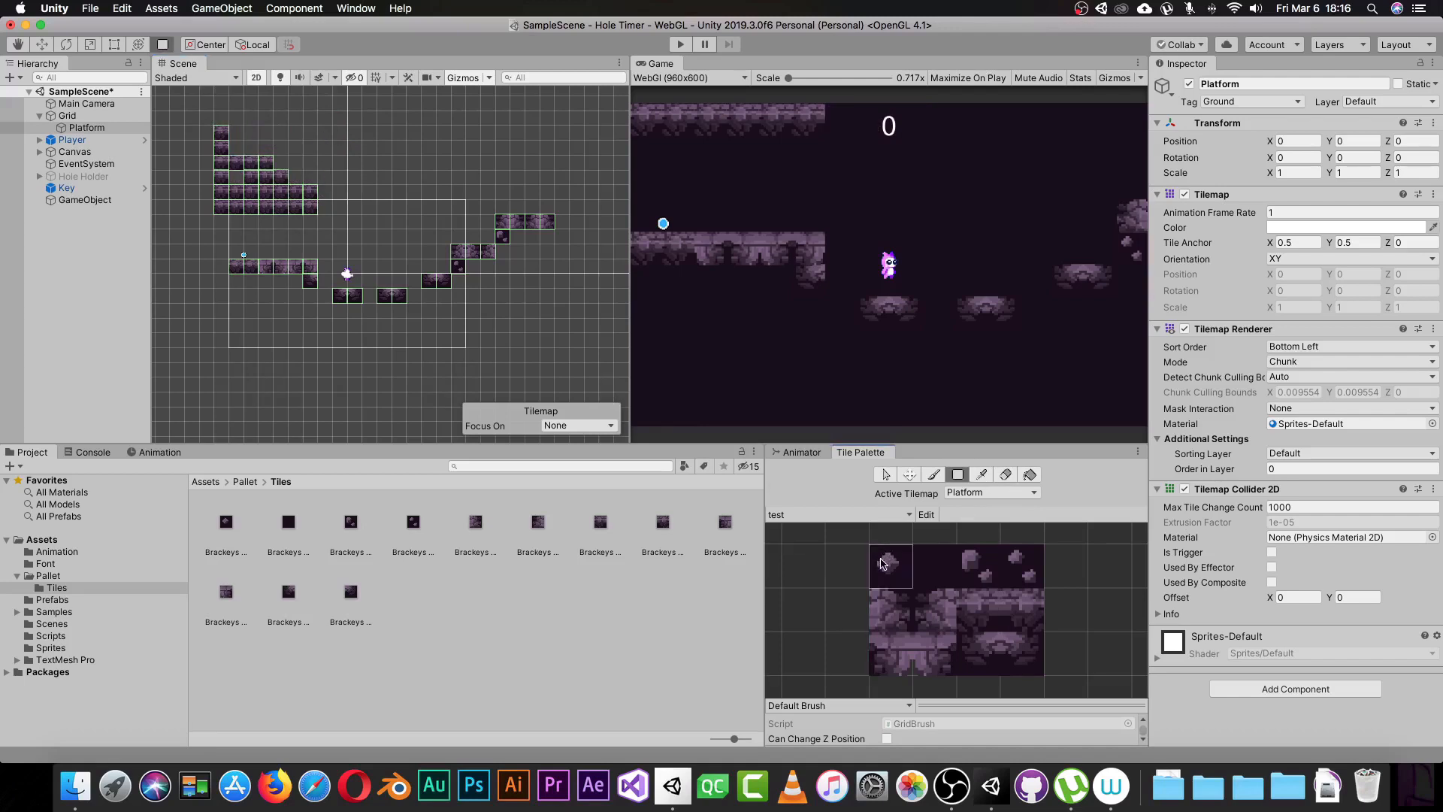
drag(884, 566, 986, 652)
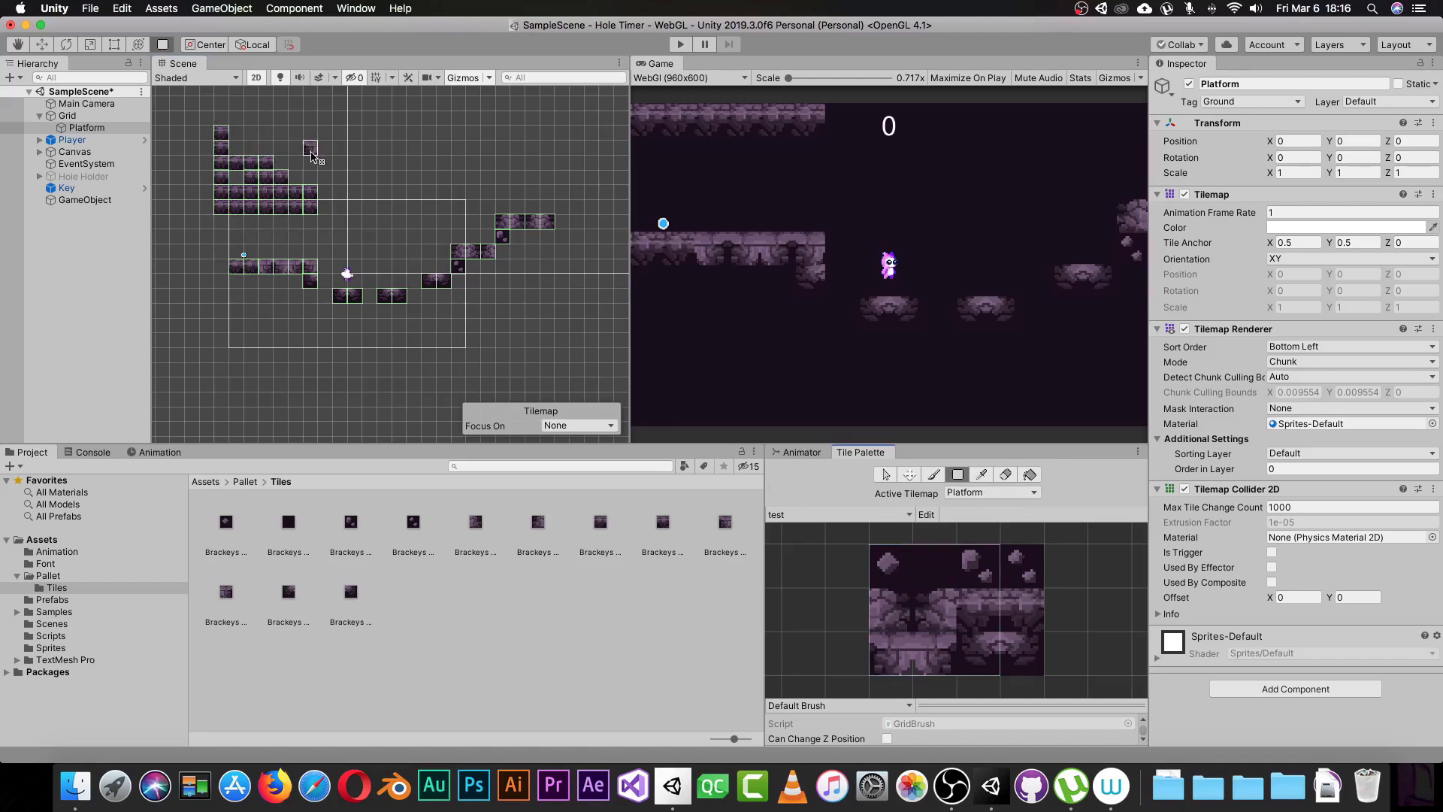
drag(311, 148, 435, 228)
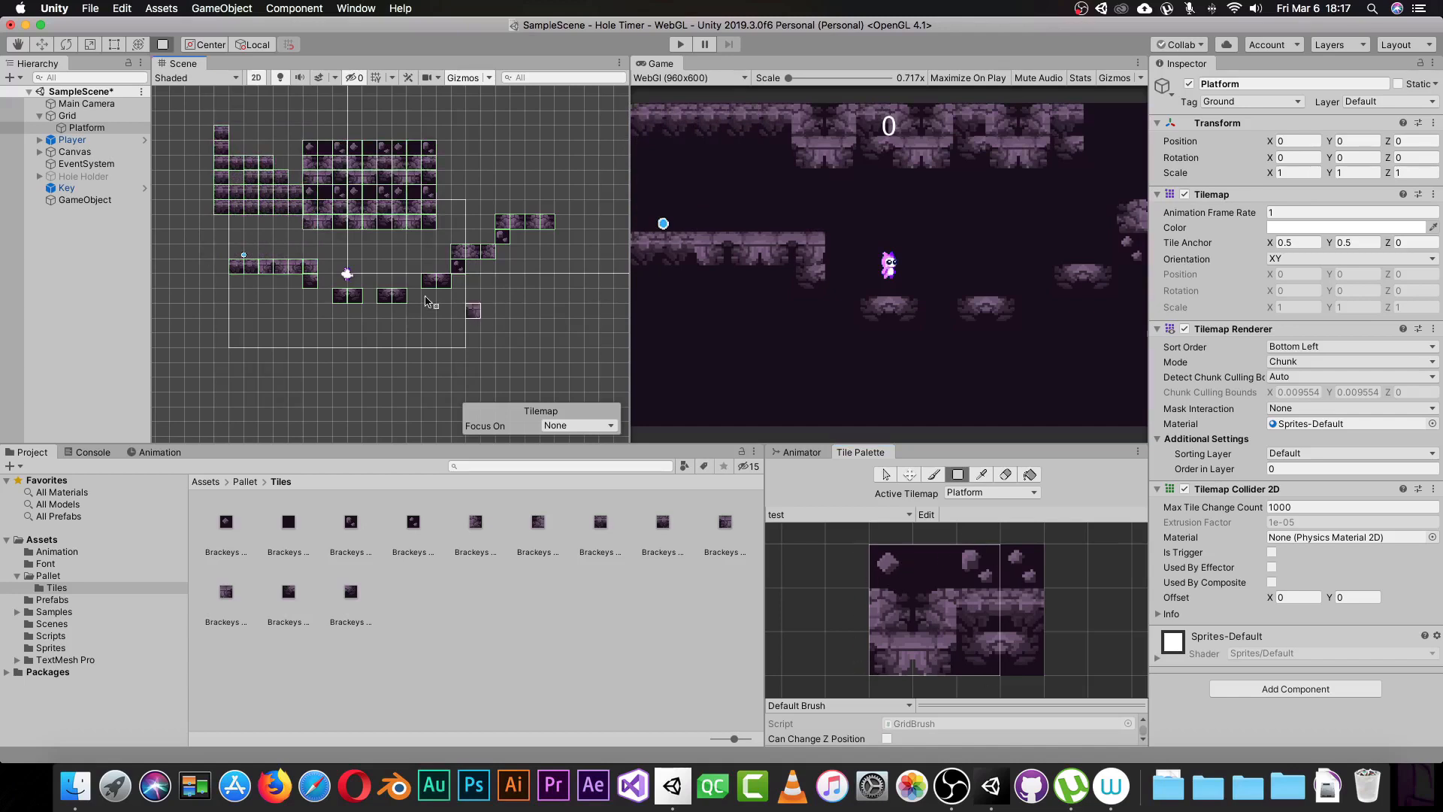
drag(294, 102, 444, 195)
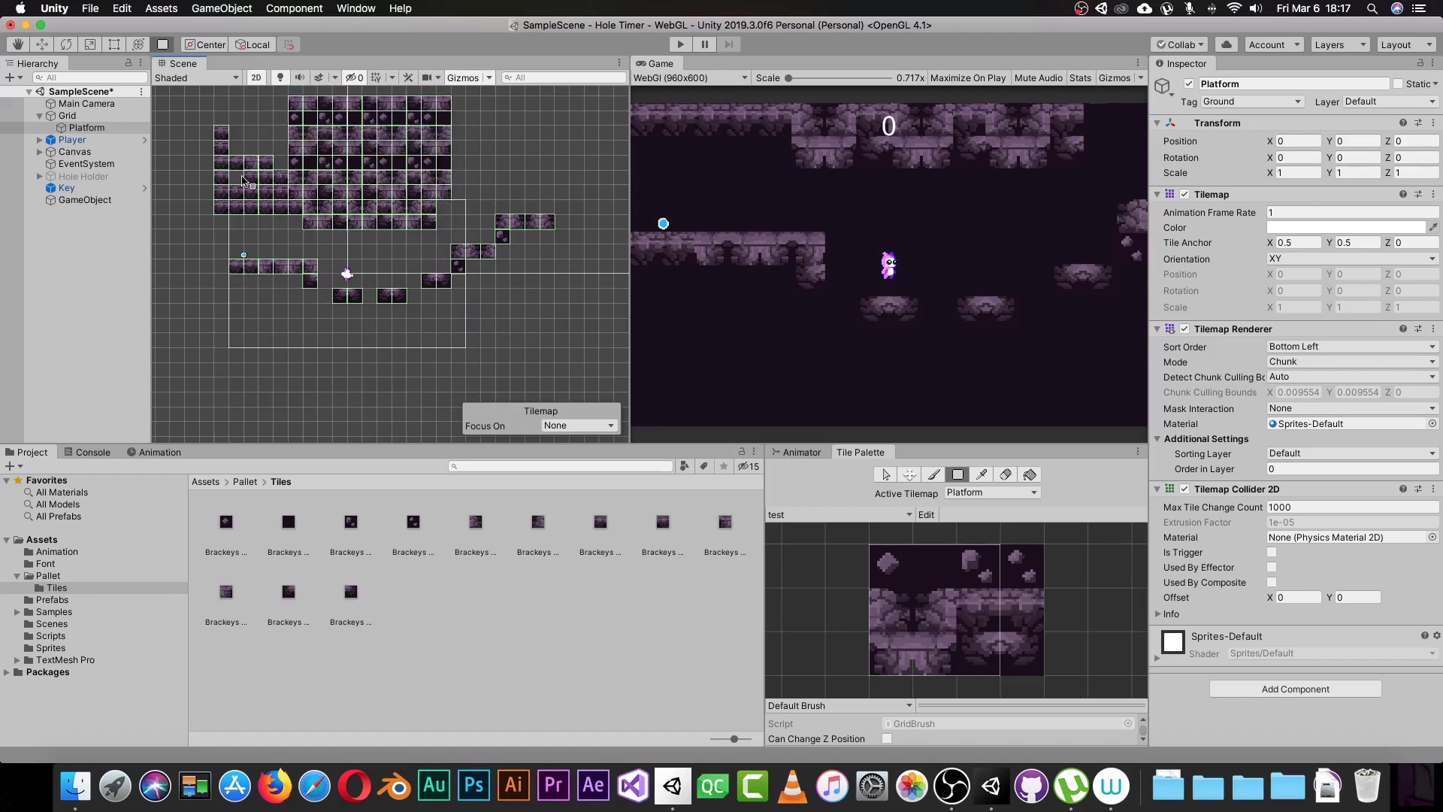
Erase all the box-filled tiles and the stepped ledge shape, keeping only the original platforms
click(1005, 477)
mouse_move(294, 103)
mouse_down()
mouse_move(467, 199)
mouse_move(413, 120)
mouse_move(335, 113)
mouse_move(252, 151)
mouse_move(264, 219)
mouse_move(406, 204)
mouse_move(315, 229)
mouse_move(585, 359)
mouse_up()
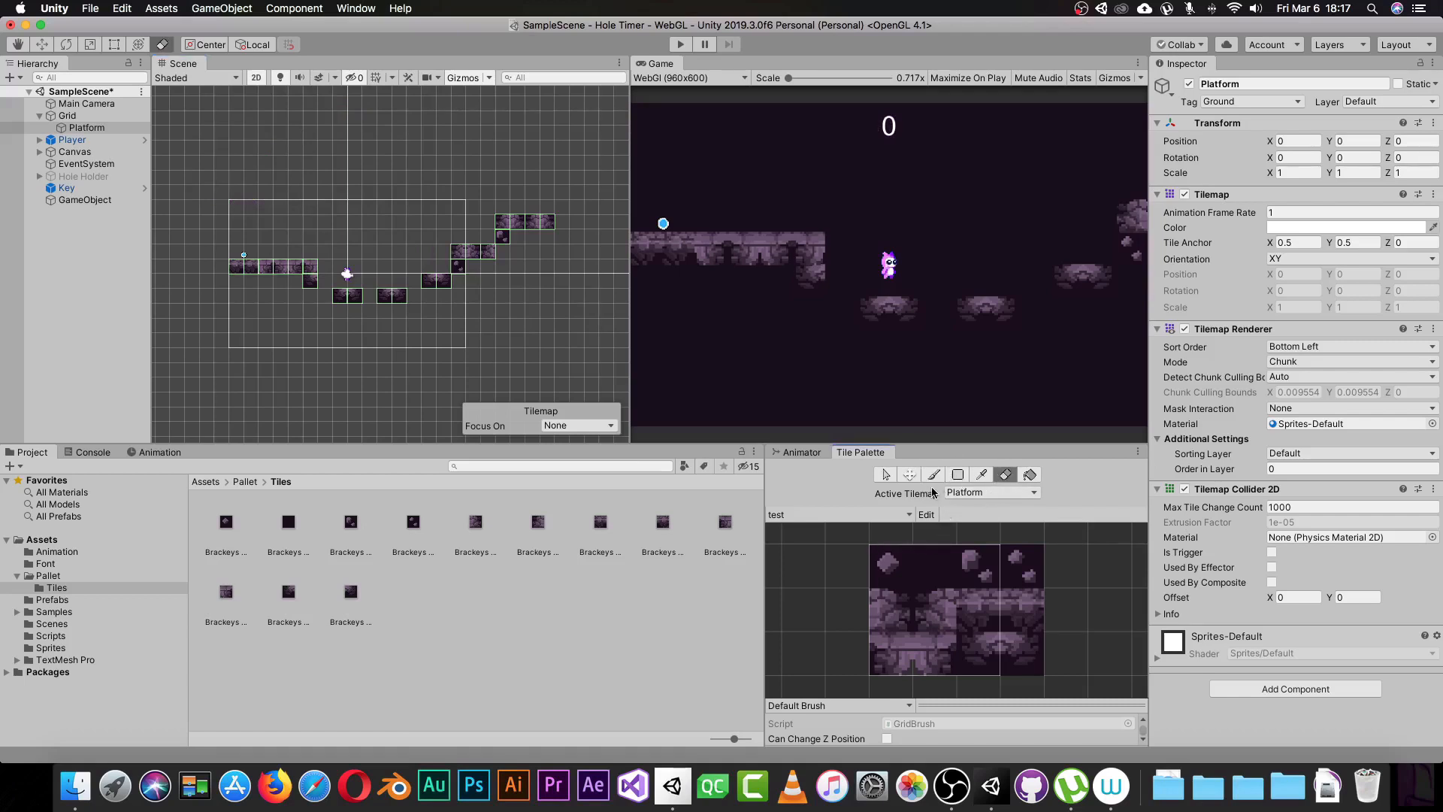
Pick the single rock tile, then a 3 by 3 block of tiles, from the test palette with the picker
click(910, 474)
click(904, 571)
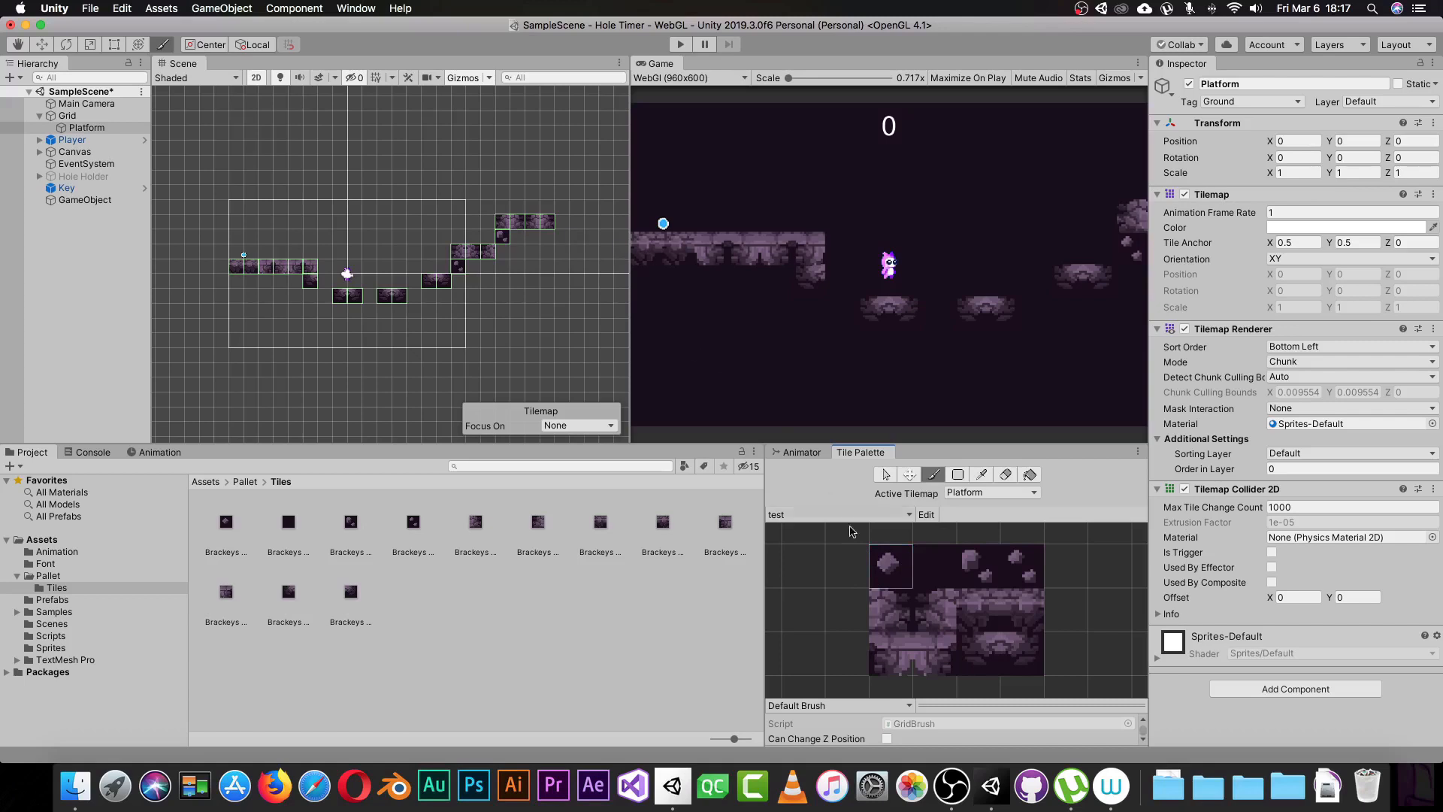
key(i)
drag(901, 591, 964, 651)
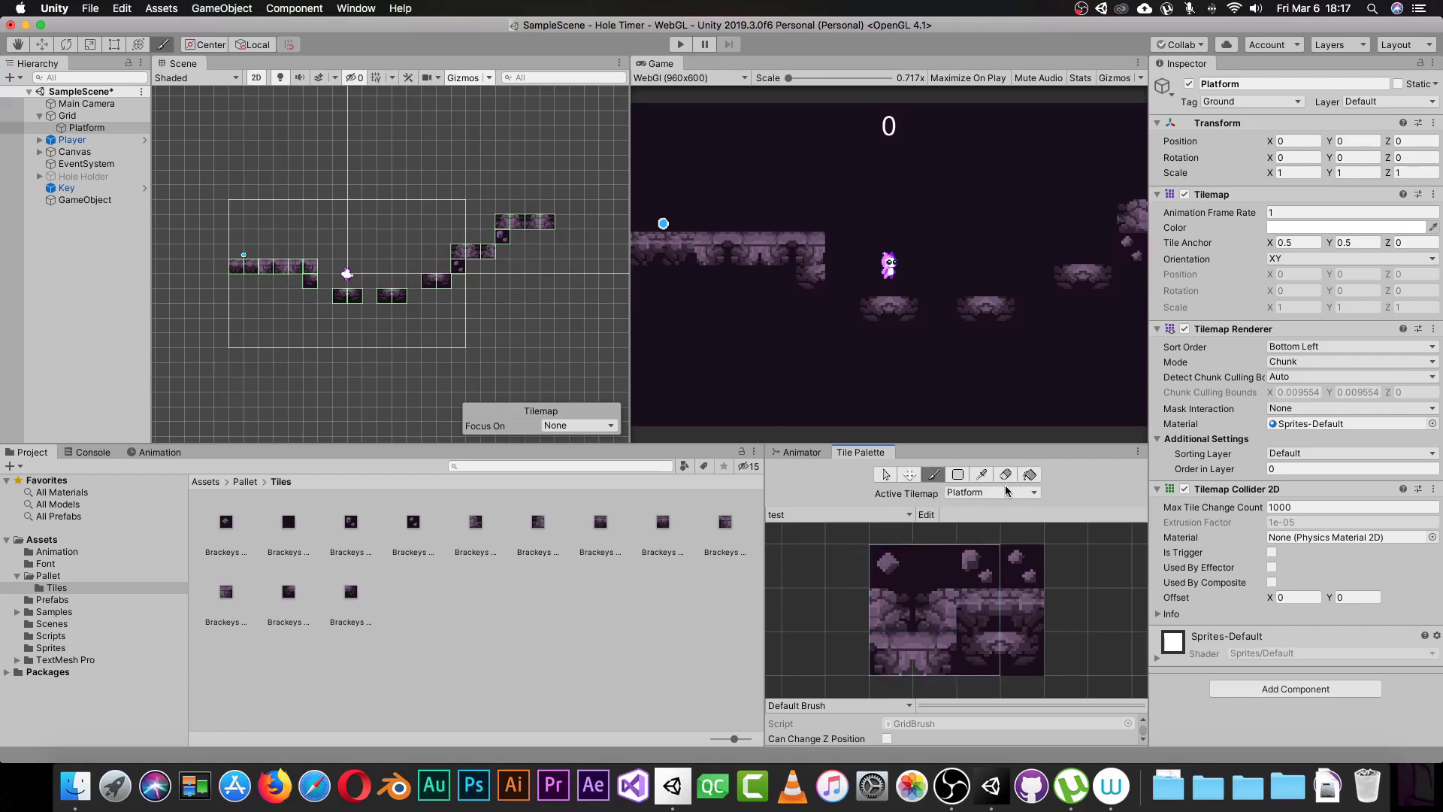
Flood fill the empty area around the platforms with the single rock tile, then remove the fill
click(896, 581)
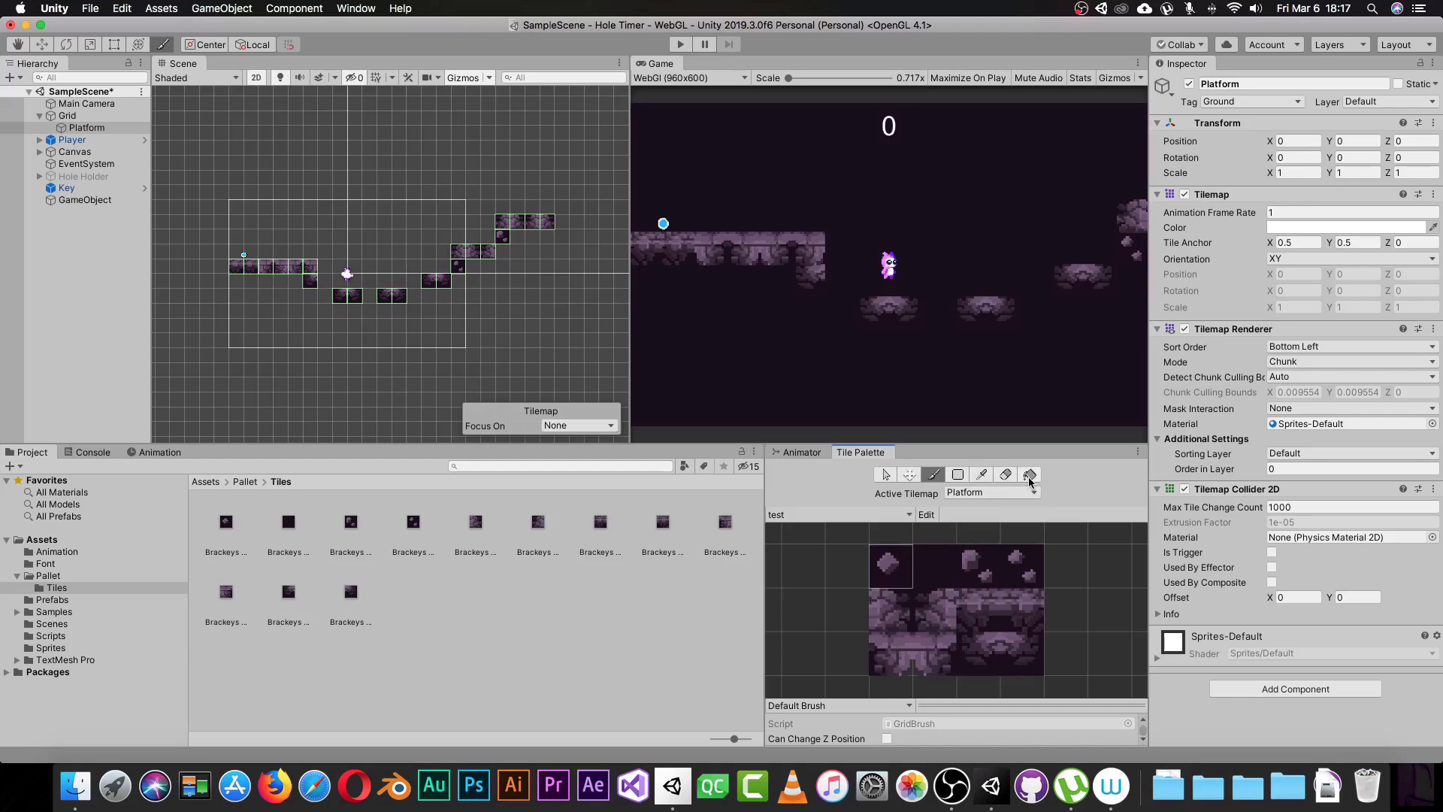
click(1030, 475)
click(310, 159)
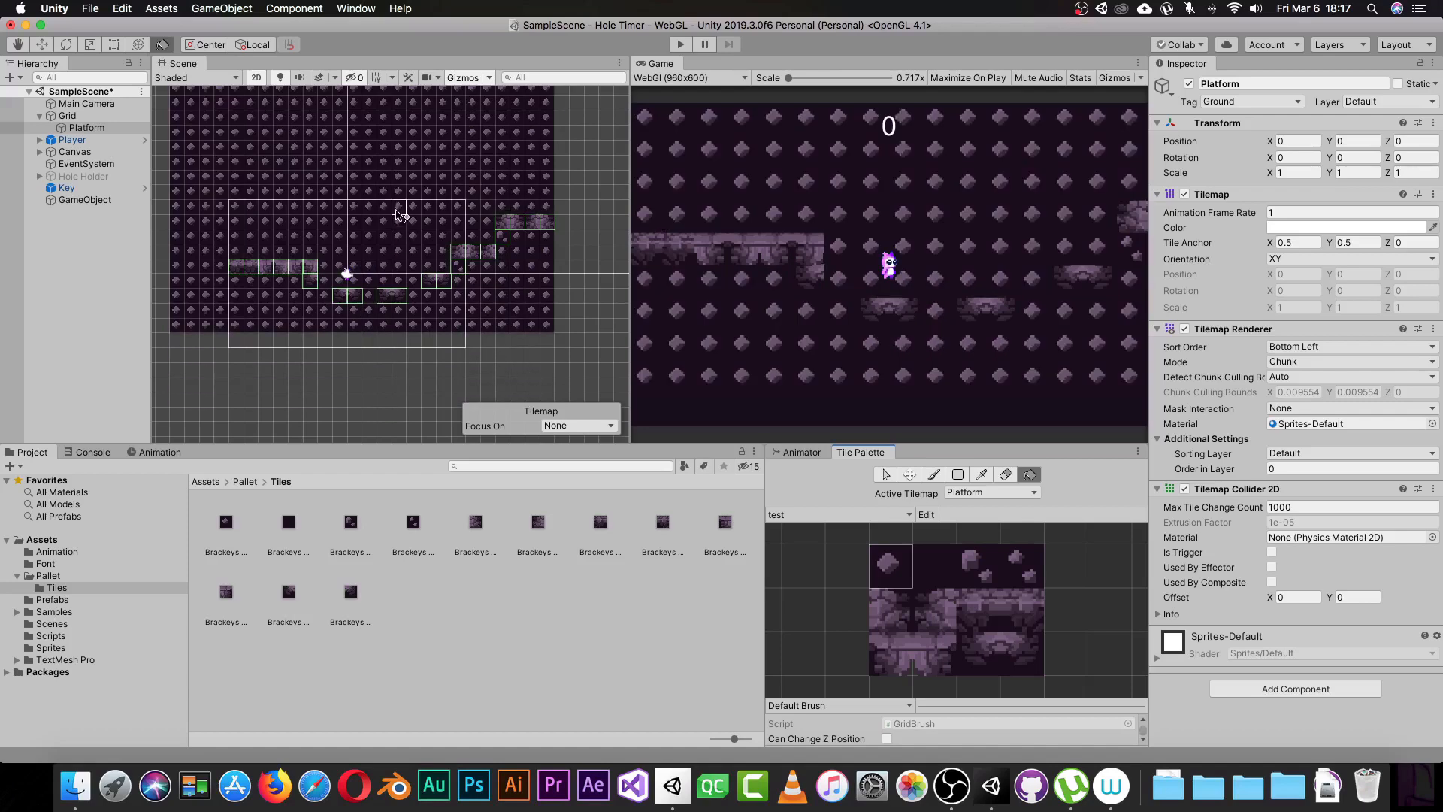
drag(373, 329, 356, 431)
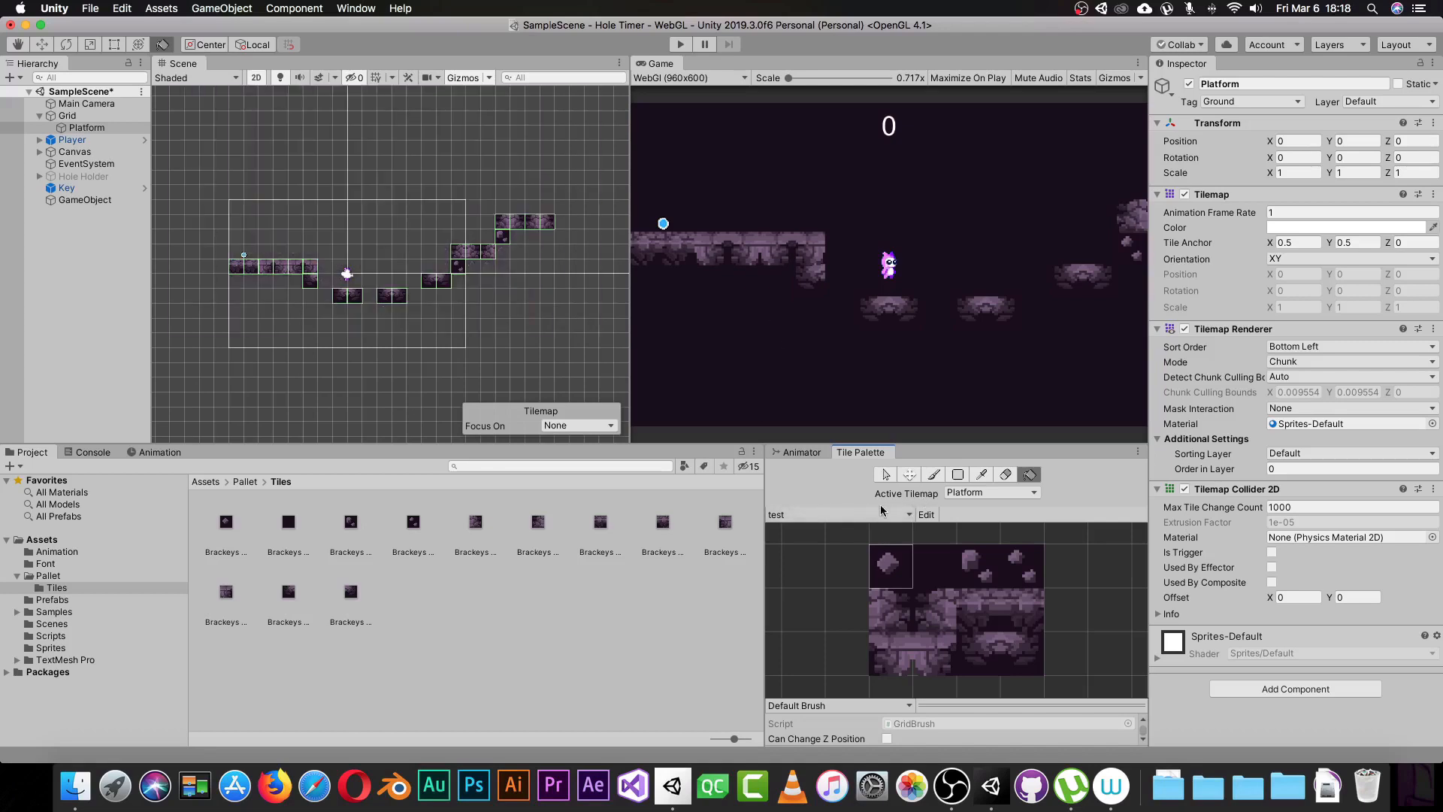
Check the available active tilemaps and keep Platform as the active one
click(977, 492)
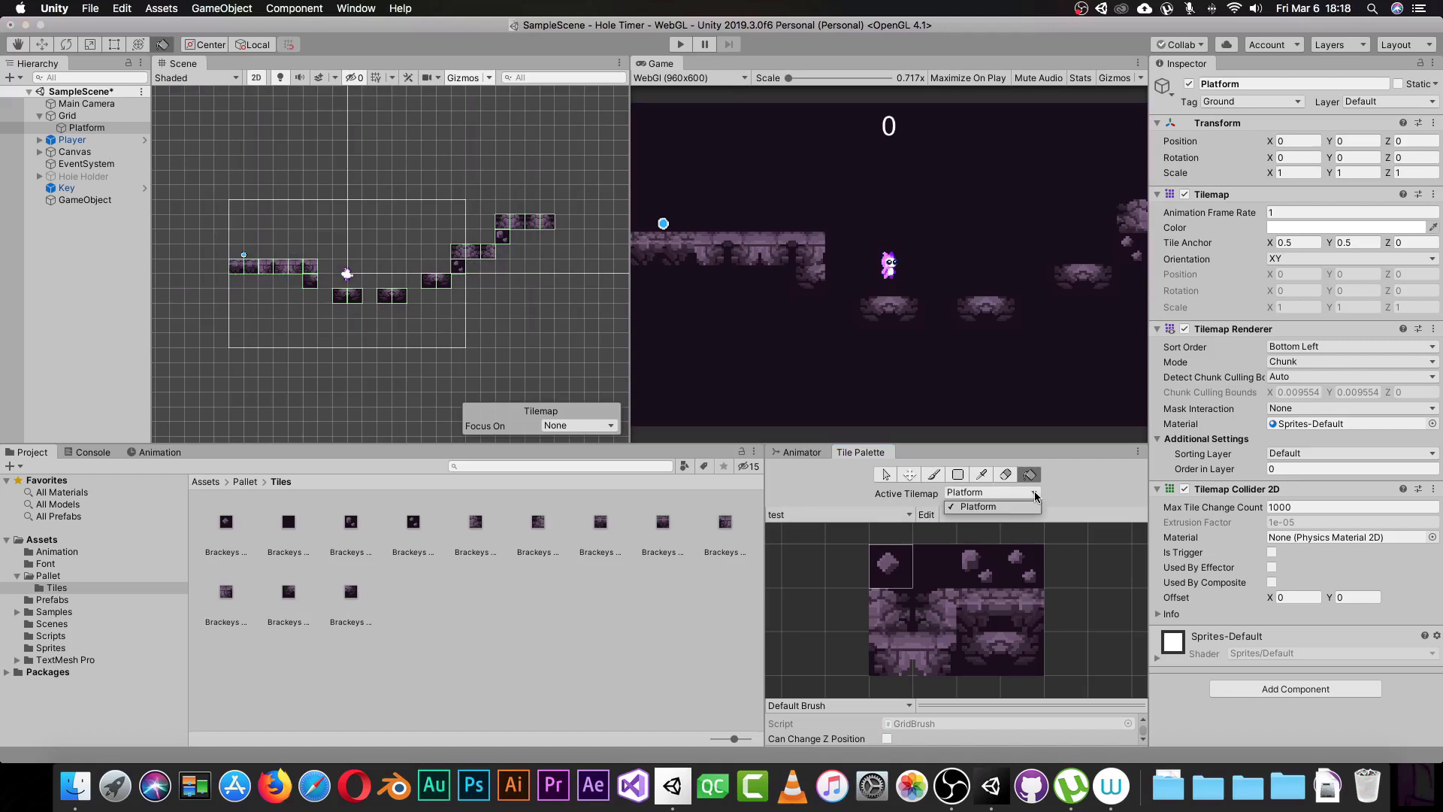
click(979, 507)
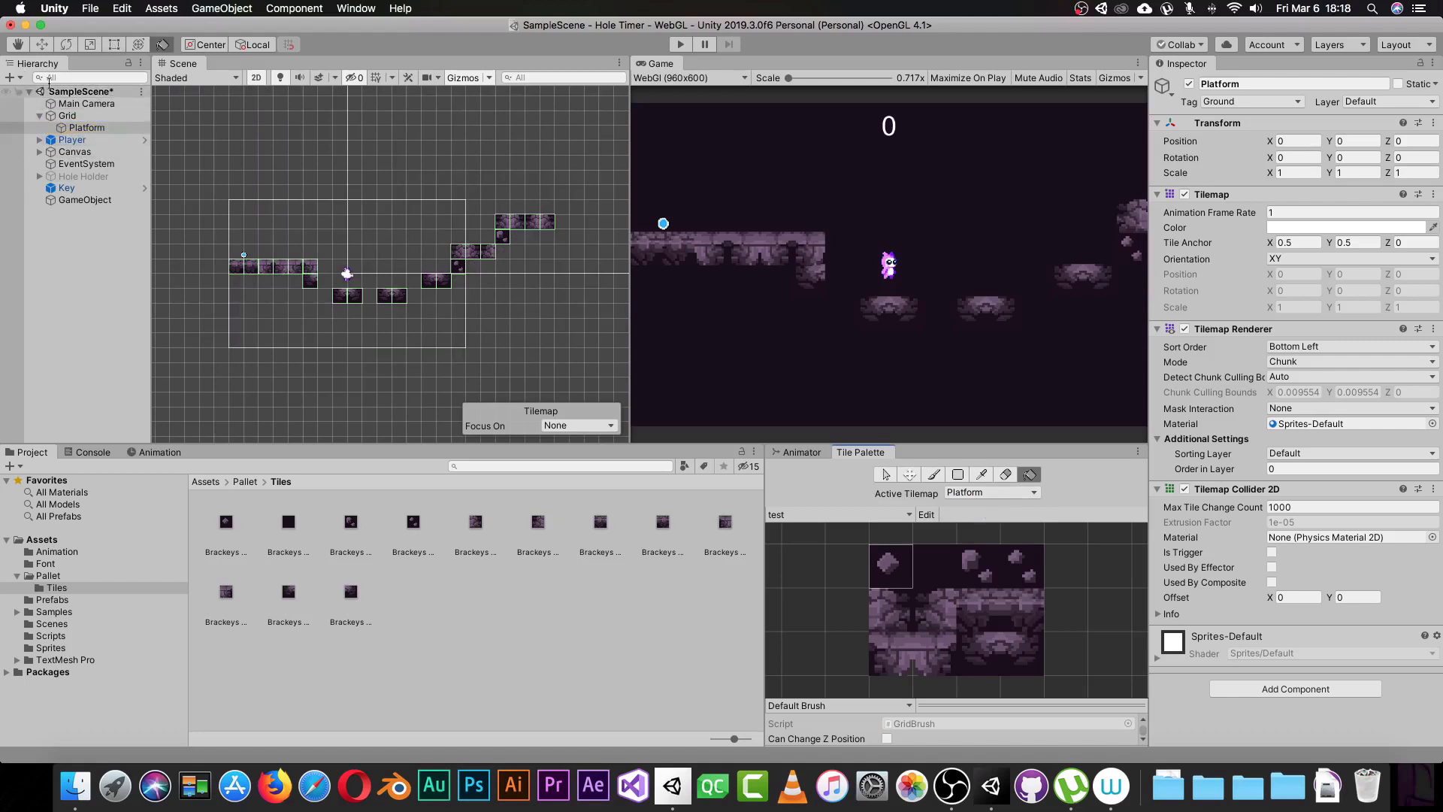
click(68, 117)
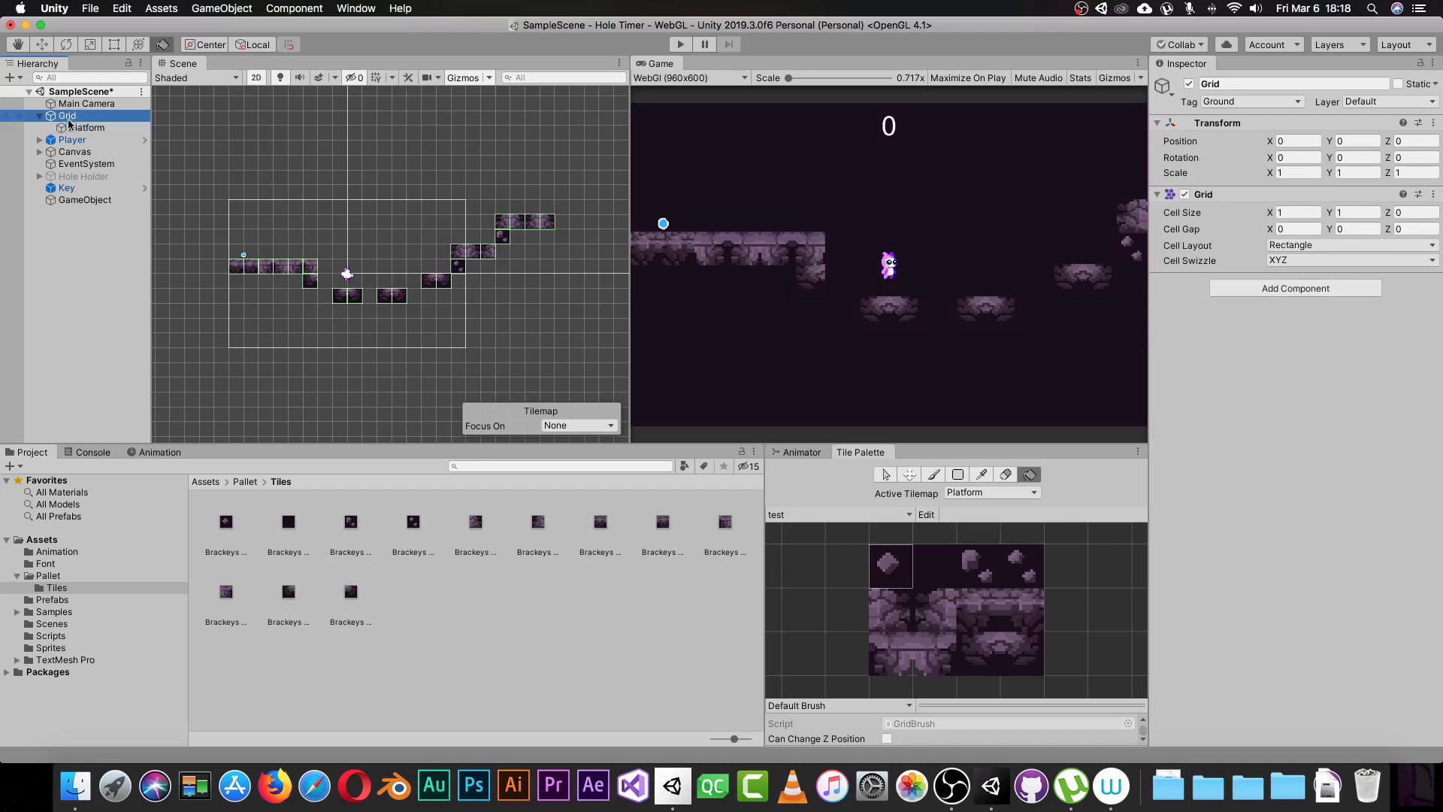
right_click(70, 121)
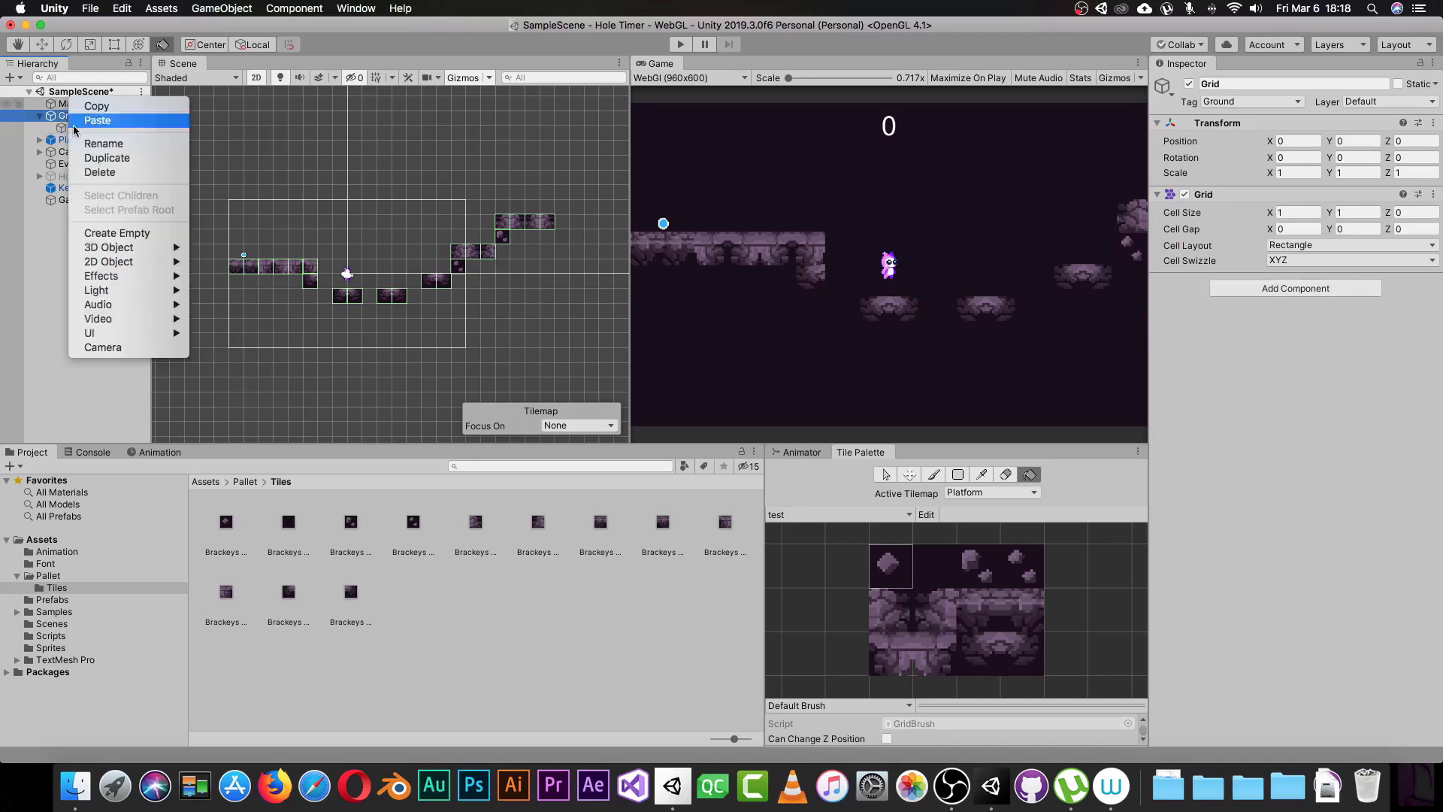
mouse_move(153, 262)
click(211, 290)
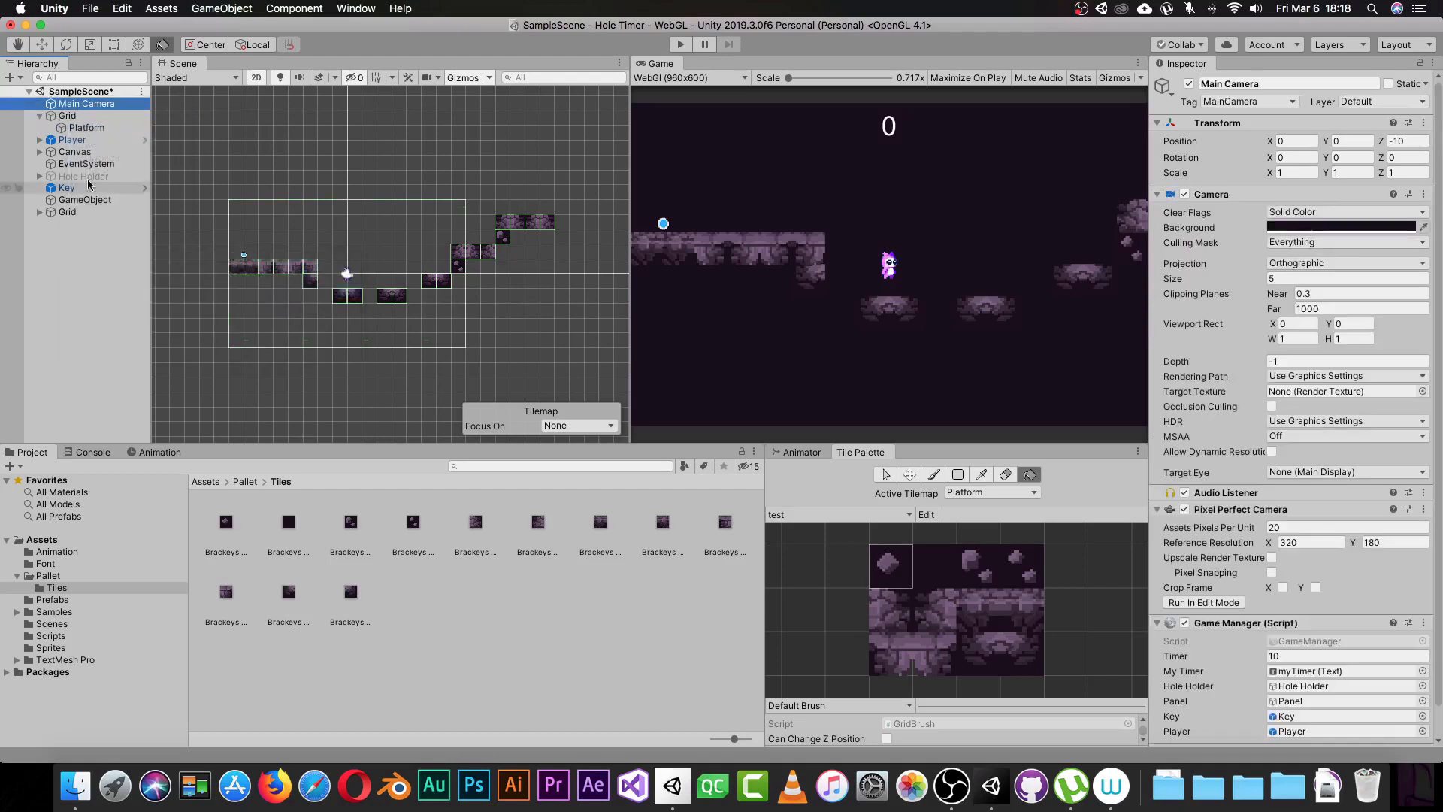
click(59, 215)
key(super+BackSpace)
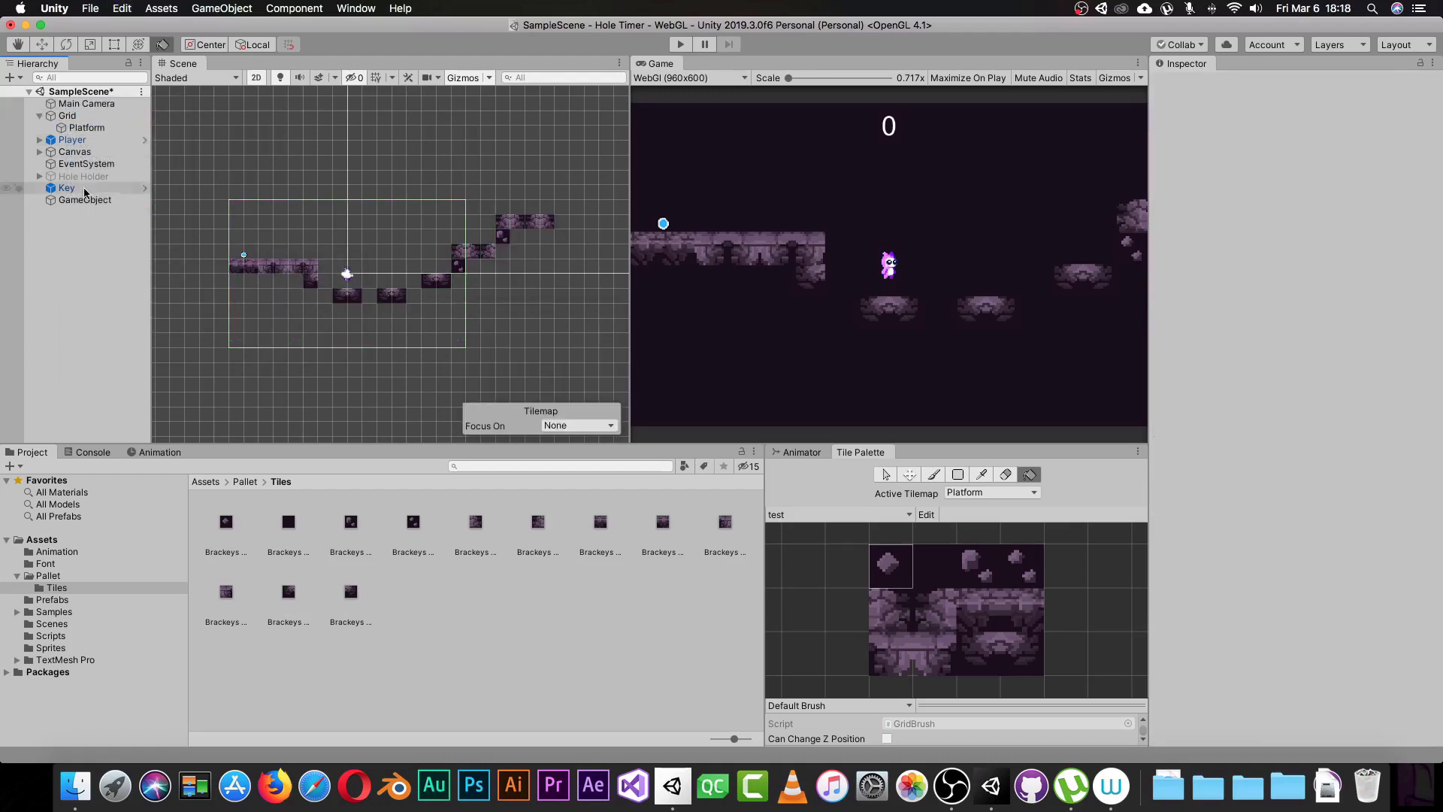
Create a second tilemap under the existing Grid object and rename it Test
click(67, 118)
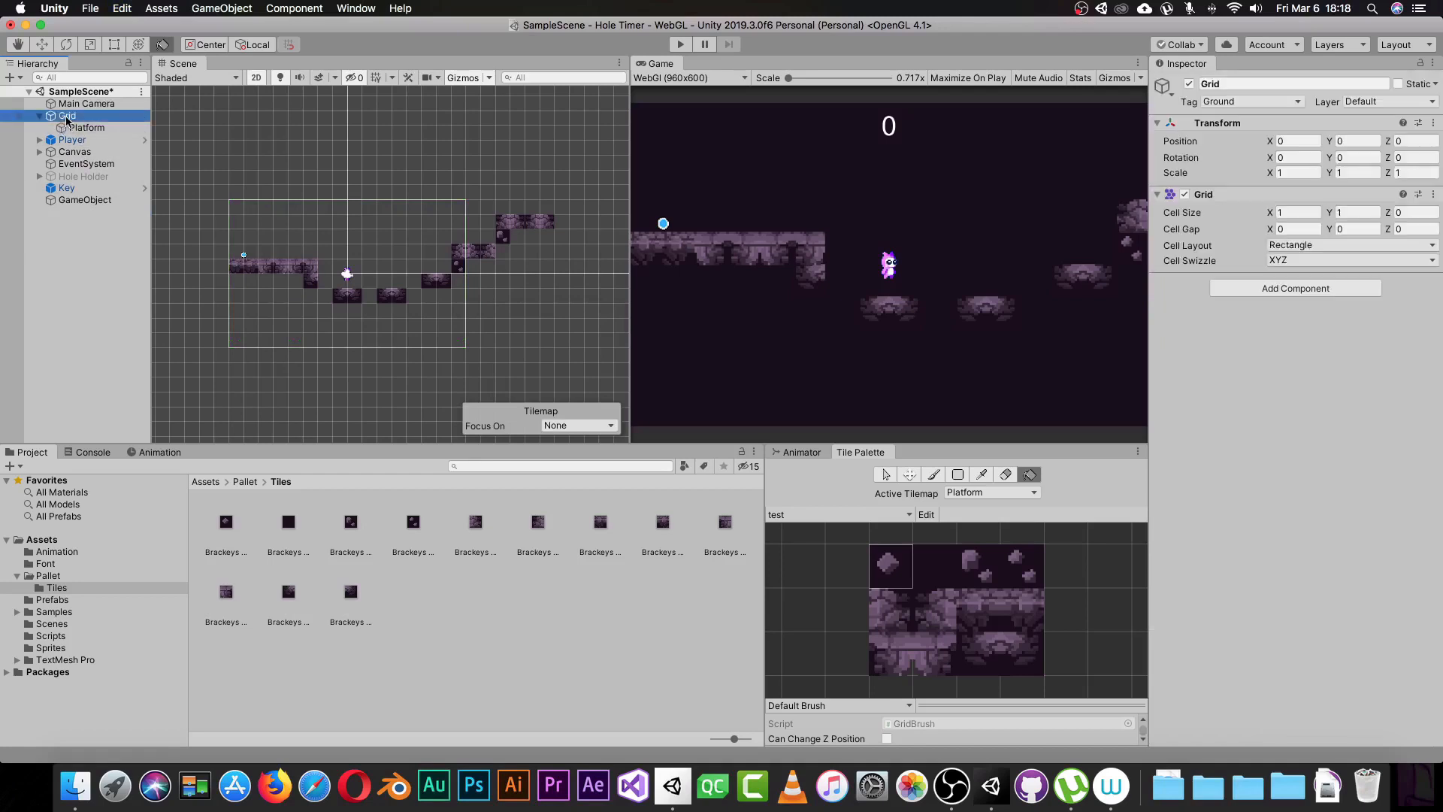
right_click(66, 117)
mouse_move(170, 280)
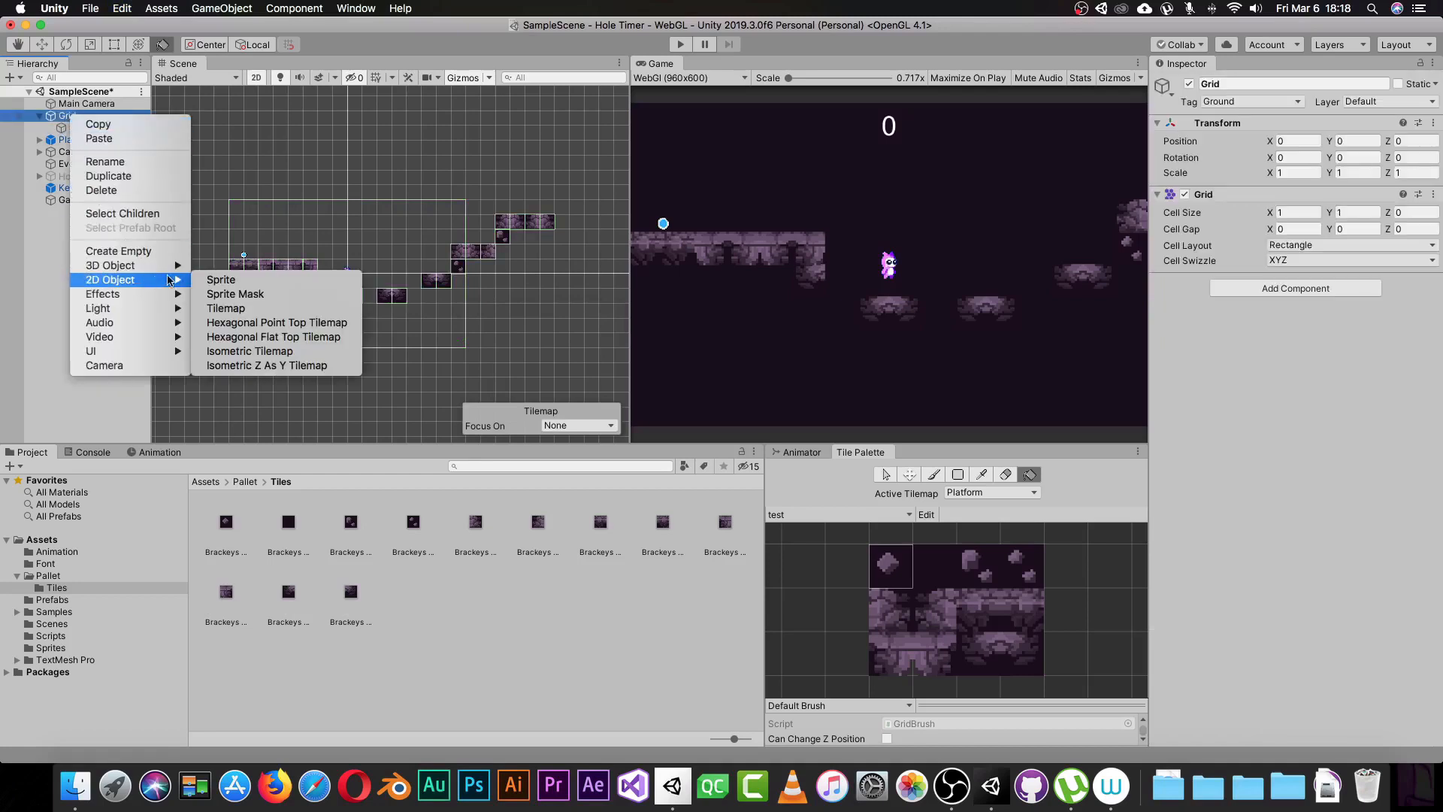
click(211, 309)
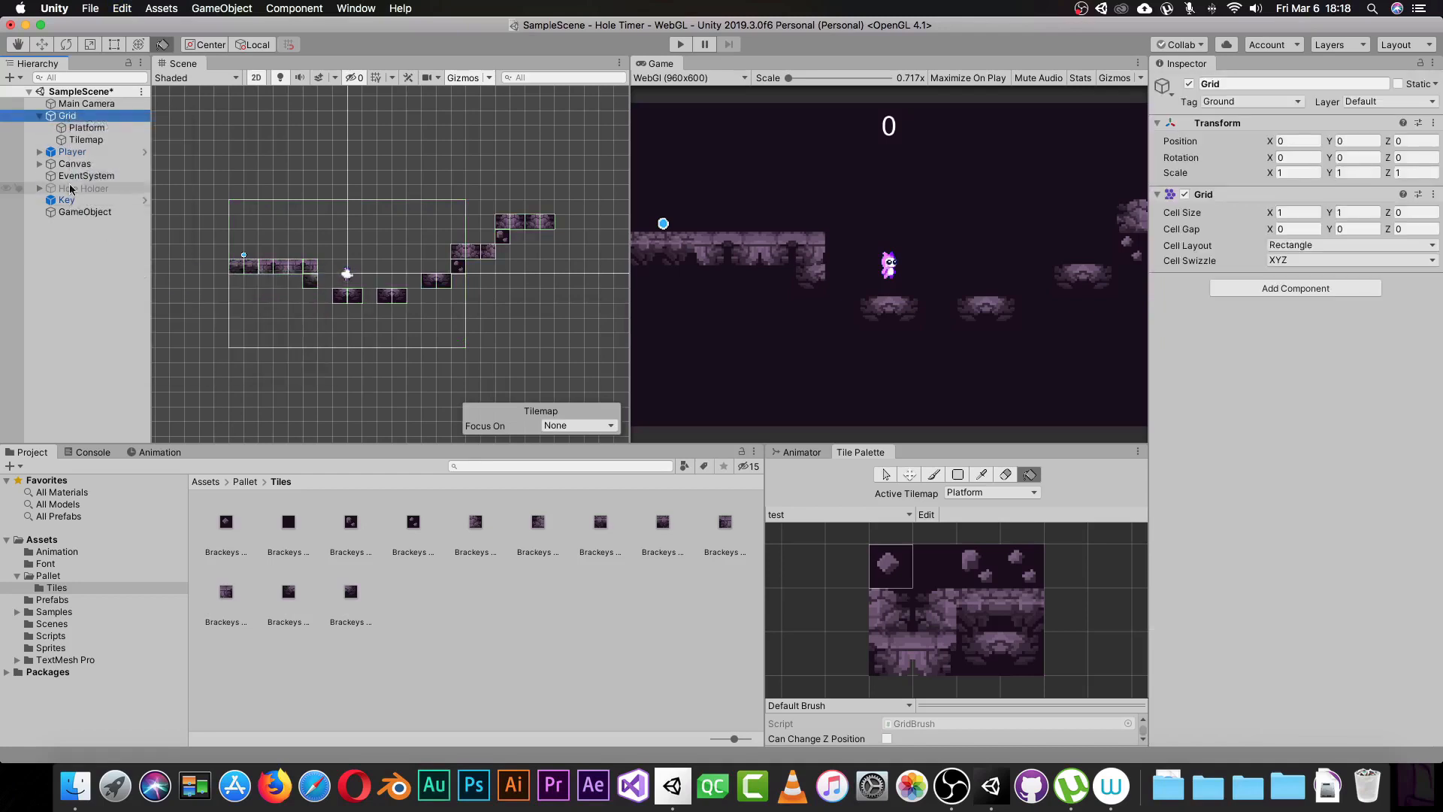
click(87, 140)
click(89, 140)
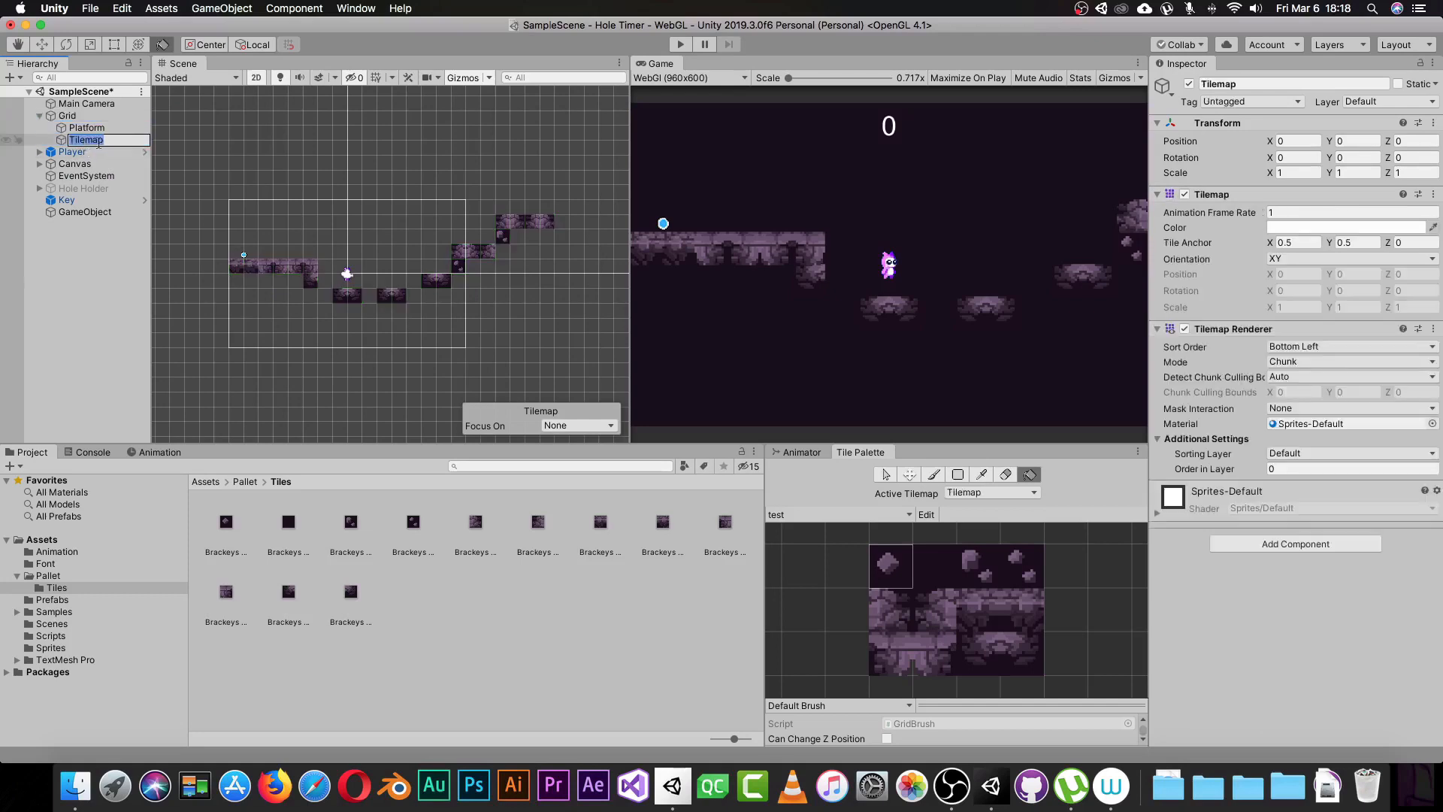
text(Test)
key(Return)
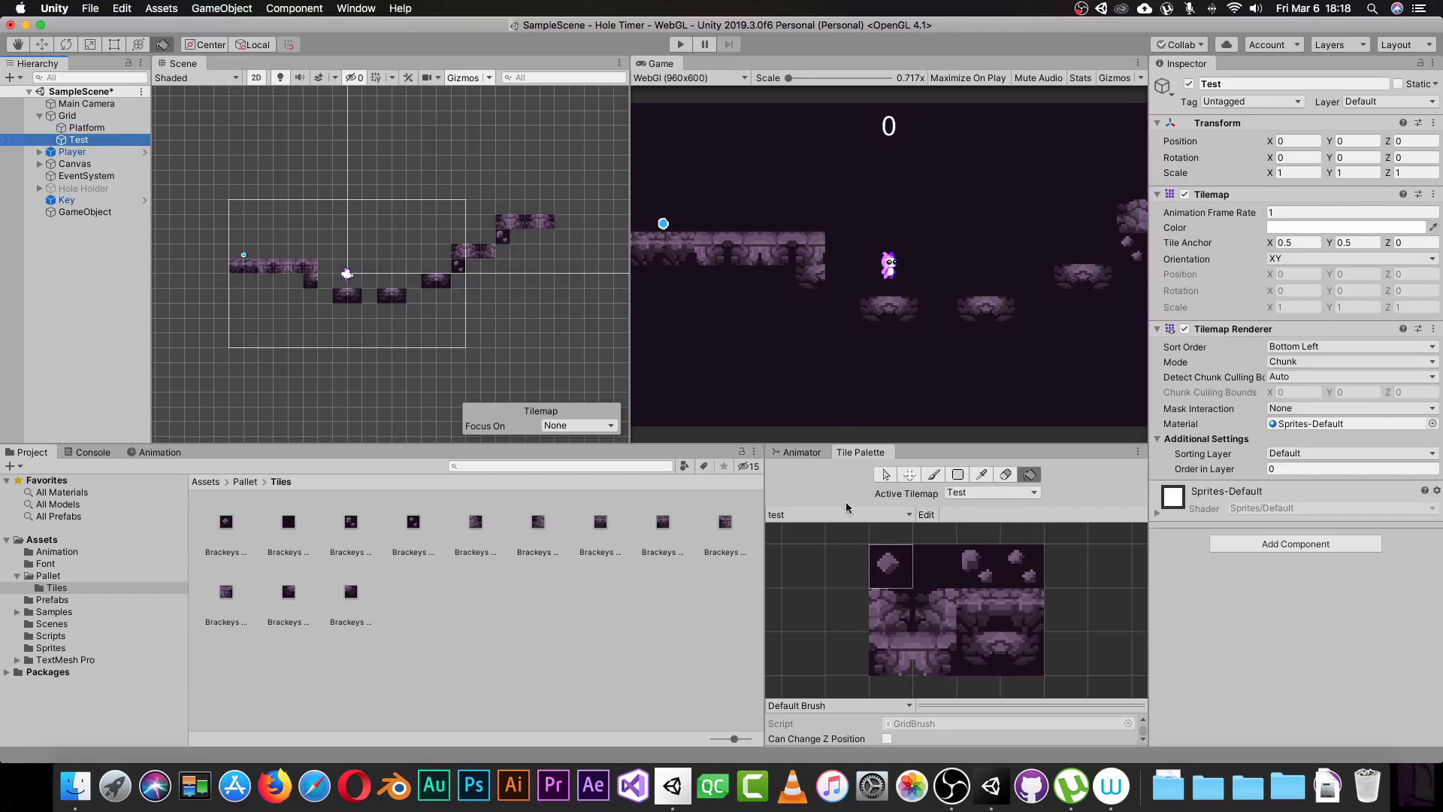
Switch the palette's active tilemap to Platform
click(1012, 493)
click(987, 521)
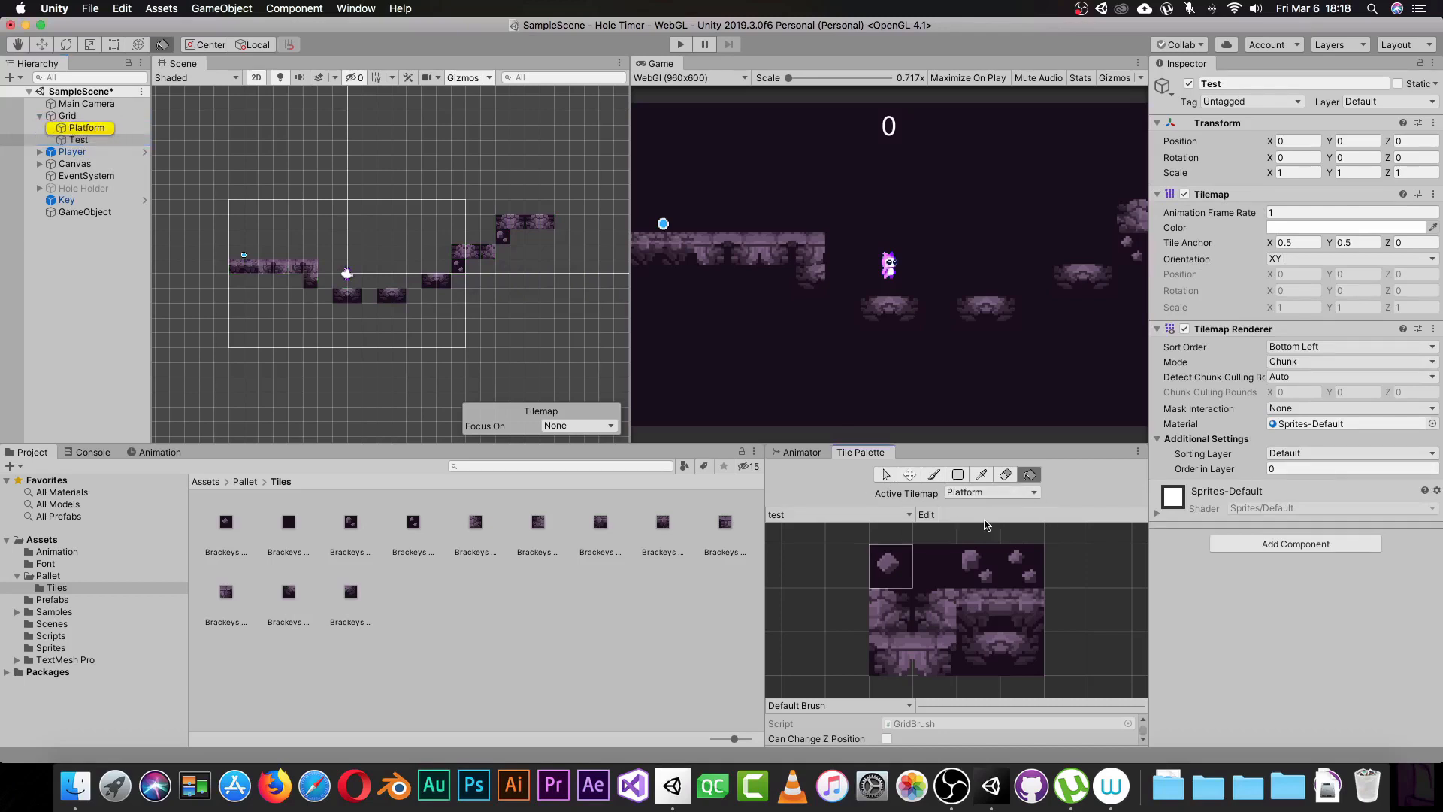
Set the palette's active tilemap to Test, try flood filling it with the single rock tile, and undo the fill
click(989, 495)
click(985, 509)
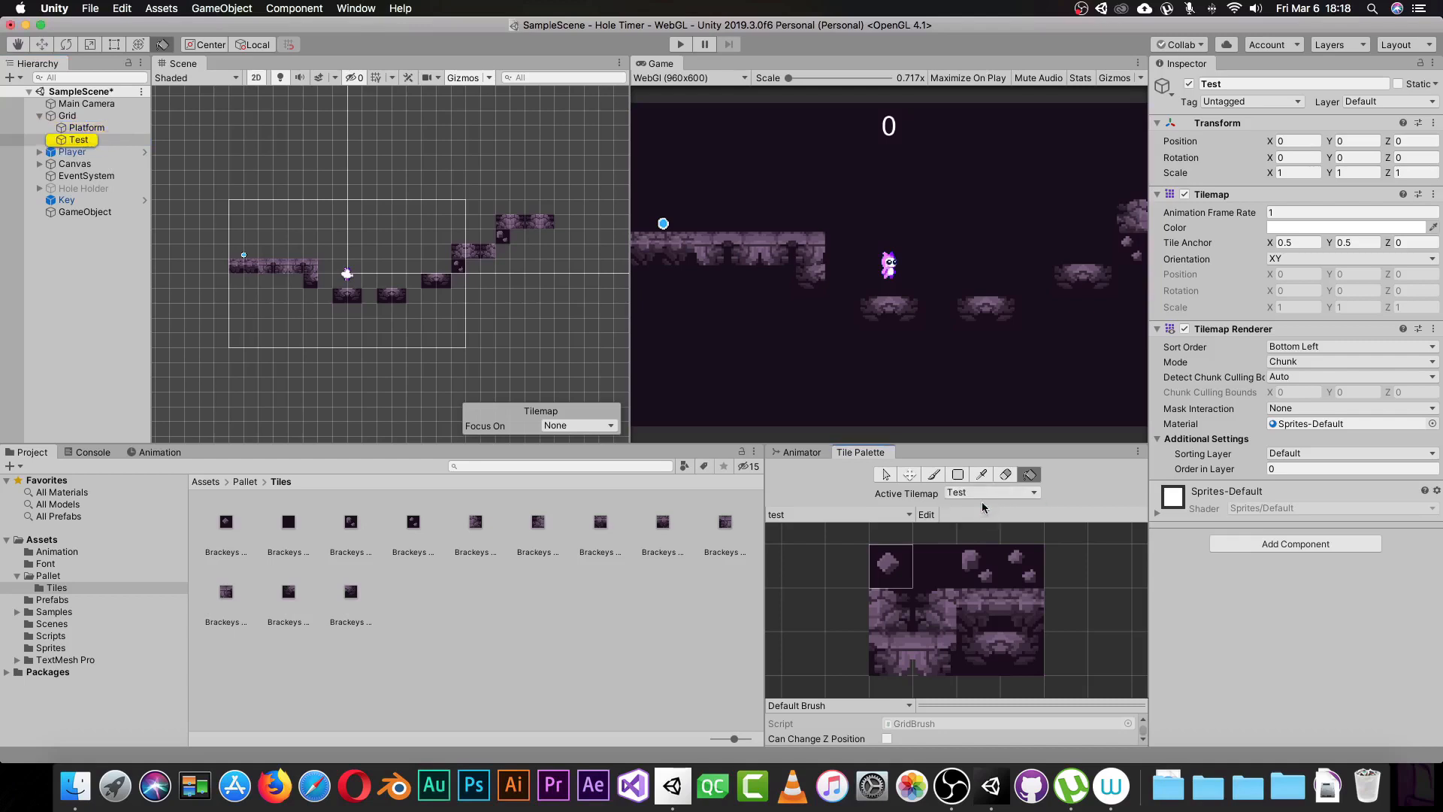
click(365, 279)
key(super+z)
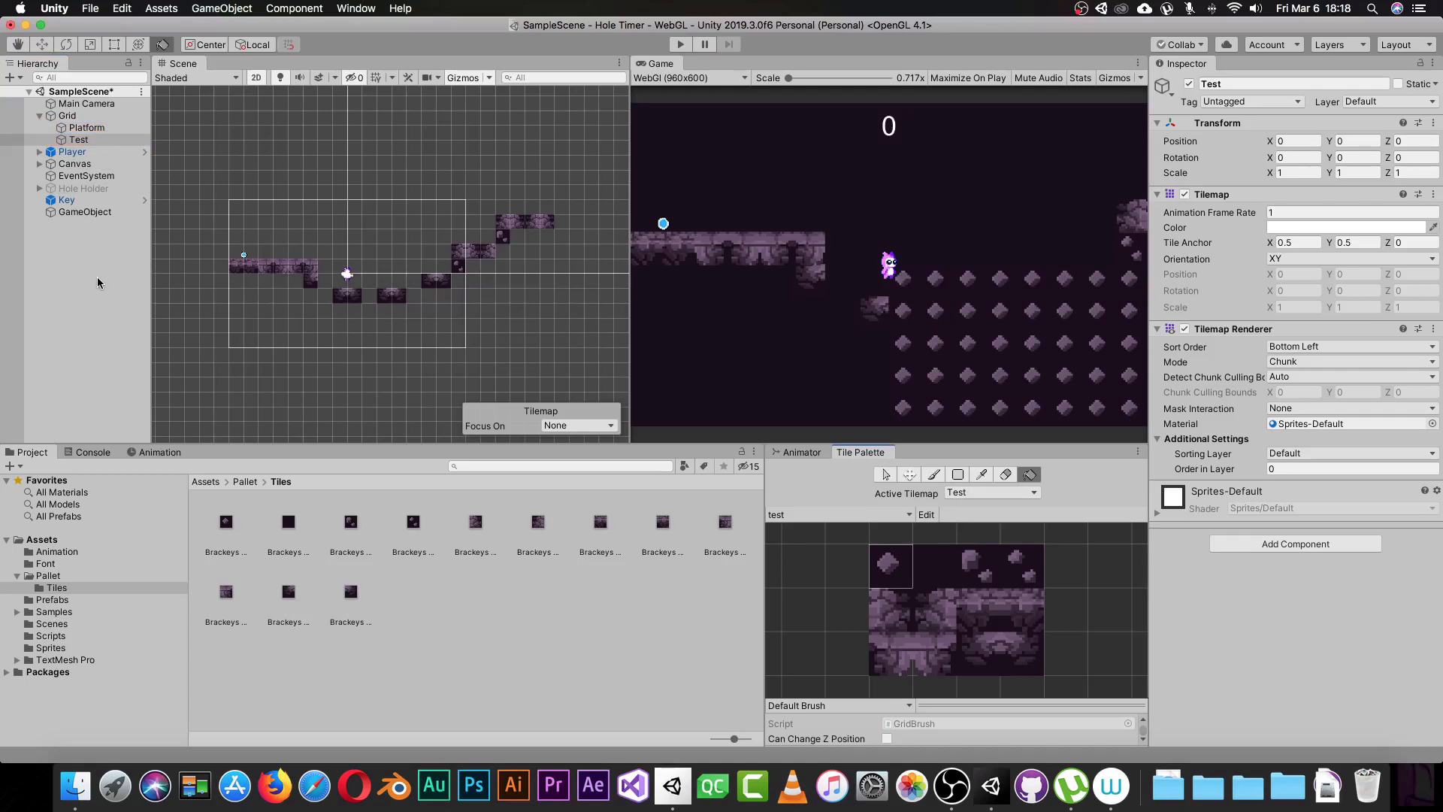
Box fill a large rectangle covering the whole level on the Test tilemap with the large-and-small rock tile
click(958, 476)
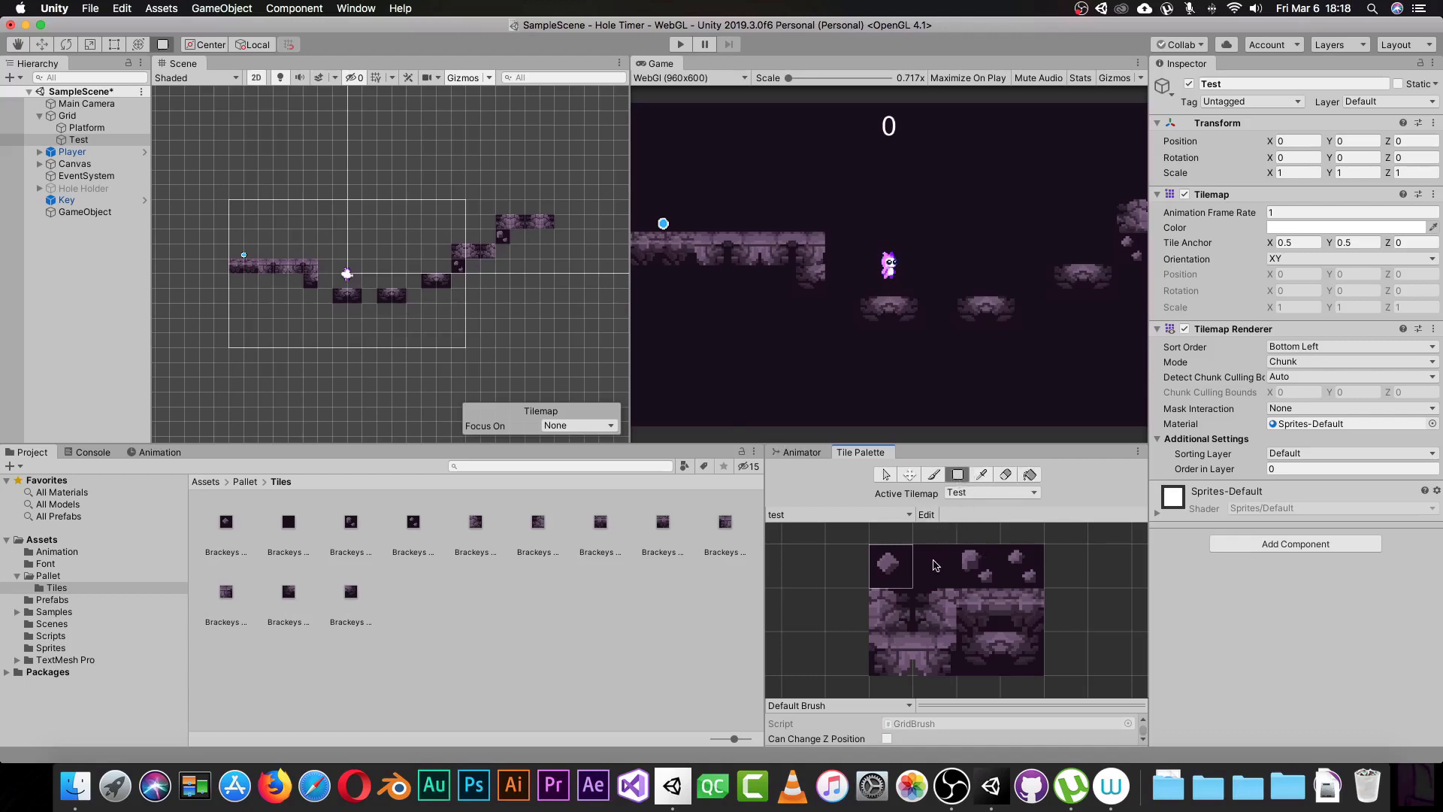
click(979, 577)
drag(175, 101, 566, 386)
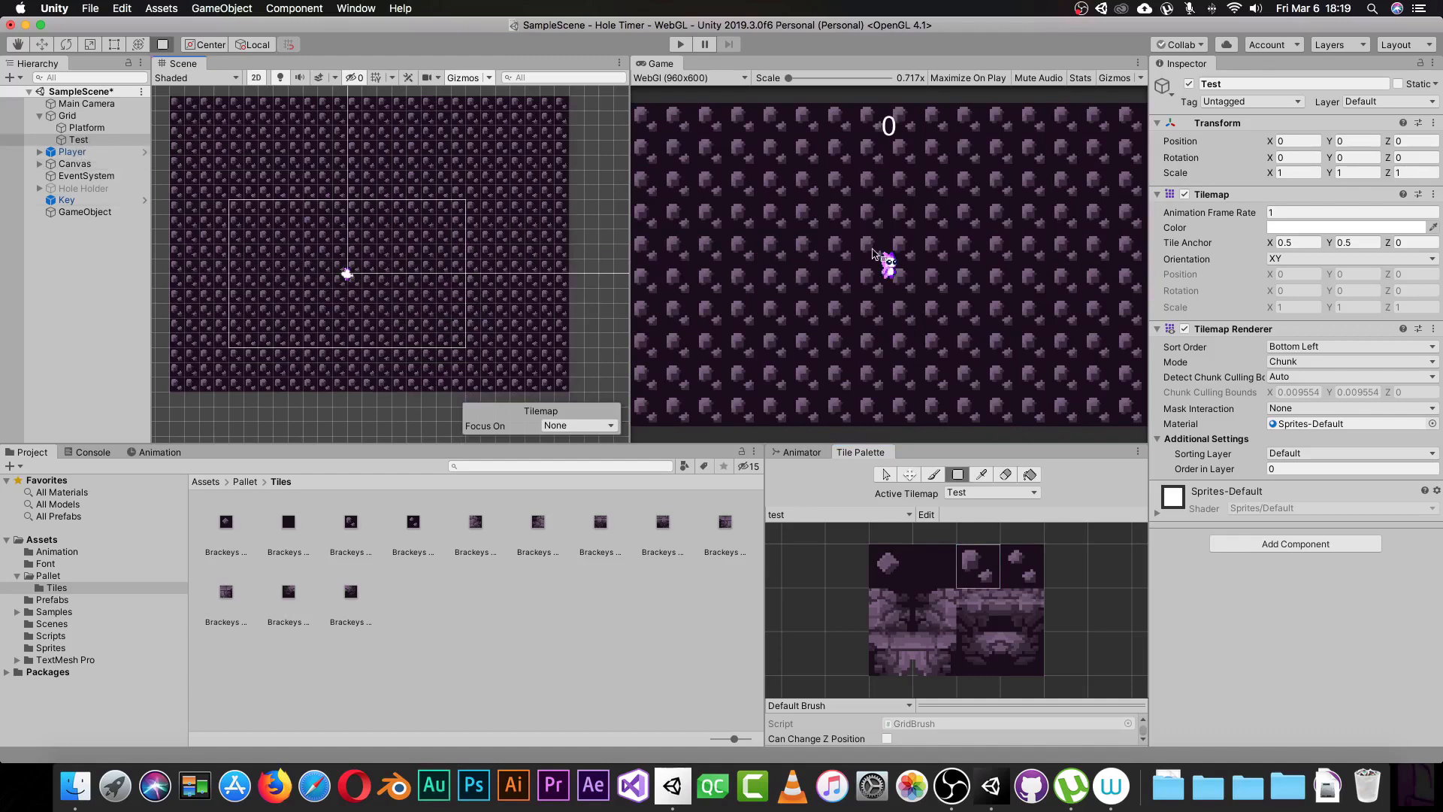
Move the Test tilemap above Platform under the Grid object and clear the selection
drag(81, 141, 88, 128)
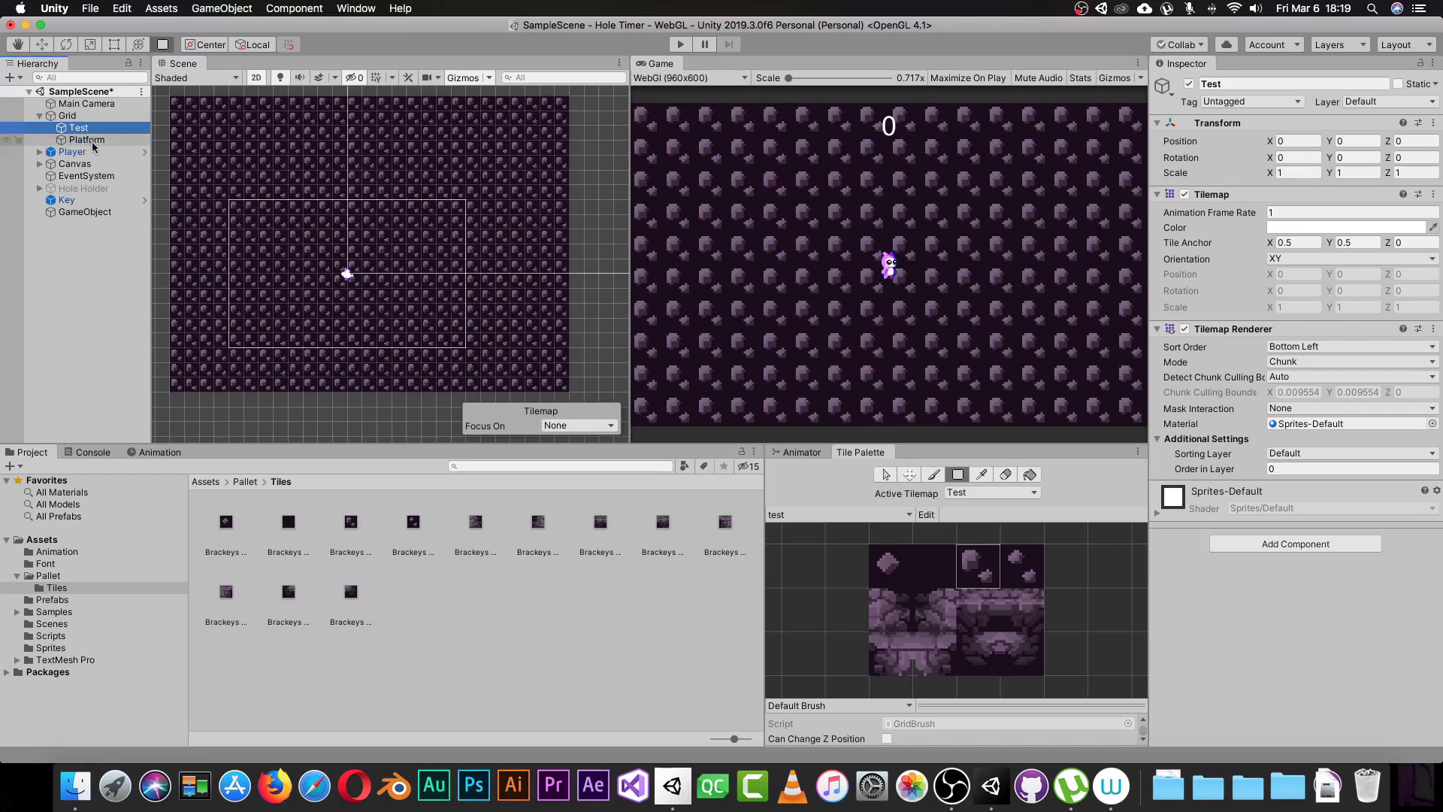
click(92, 142)
click(67, 310)
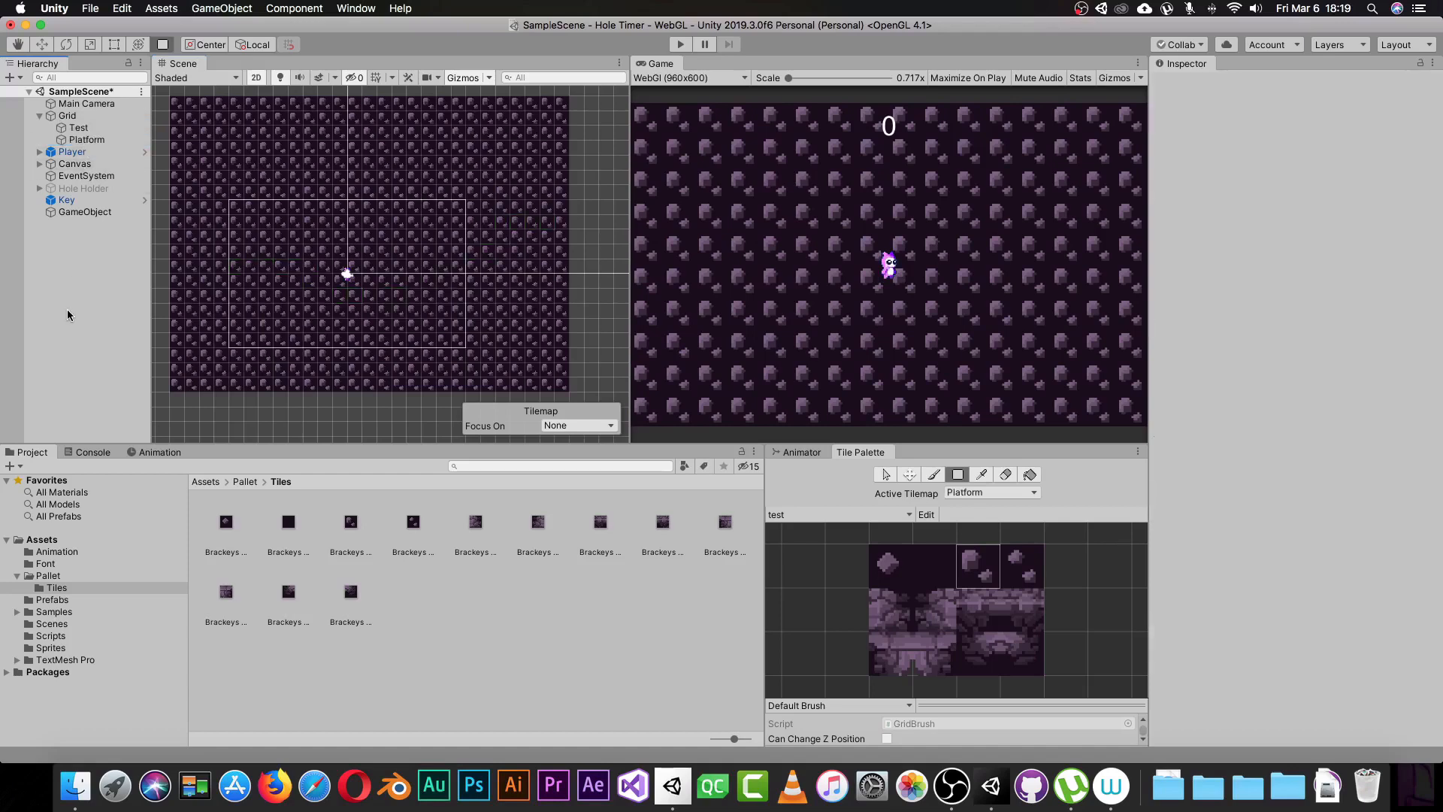
Set the Platform tilemap's Order in Layer to 1
click(78, 140)
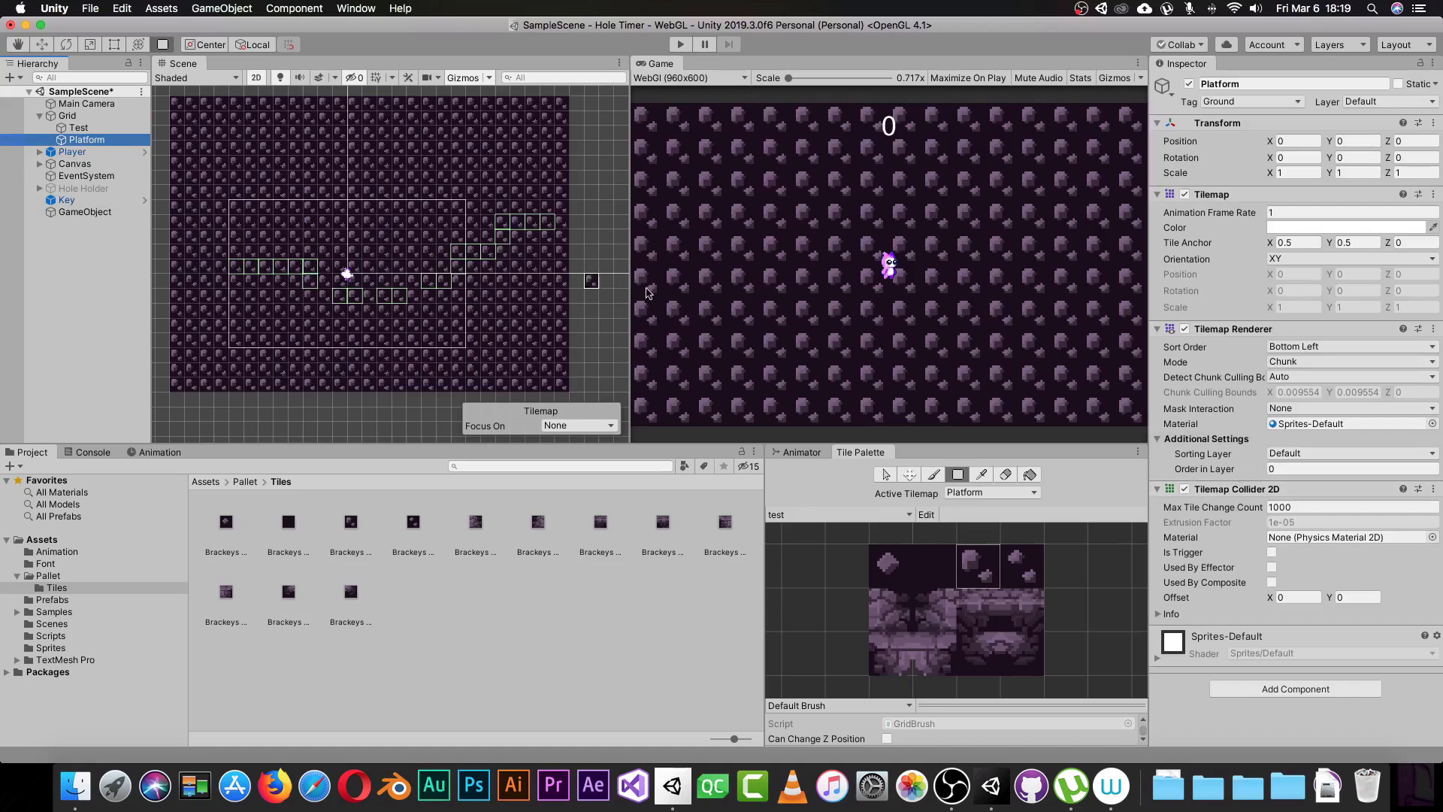
click(1225, 470)
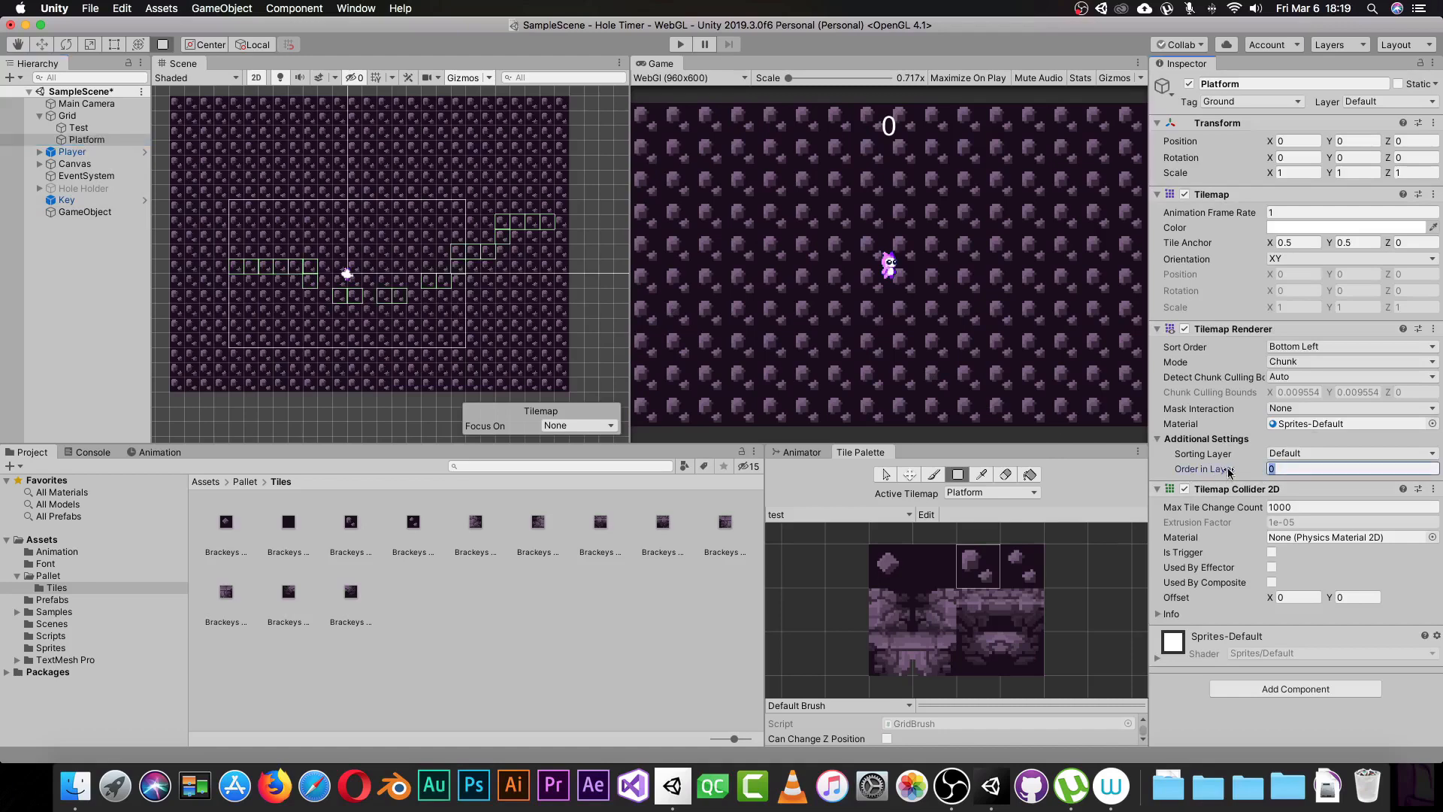
text(1)
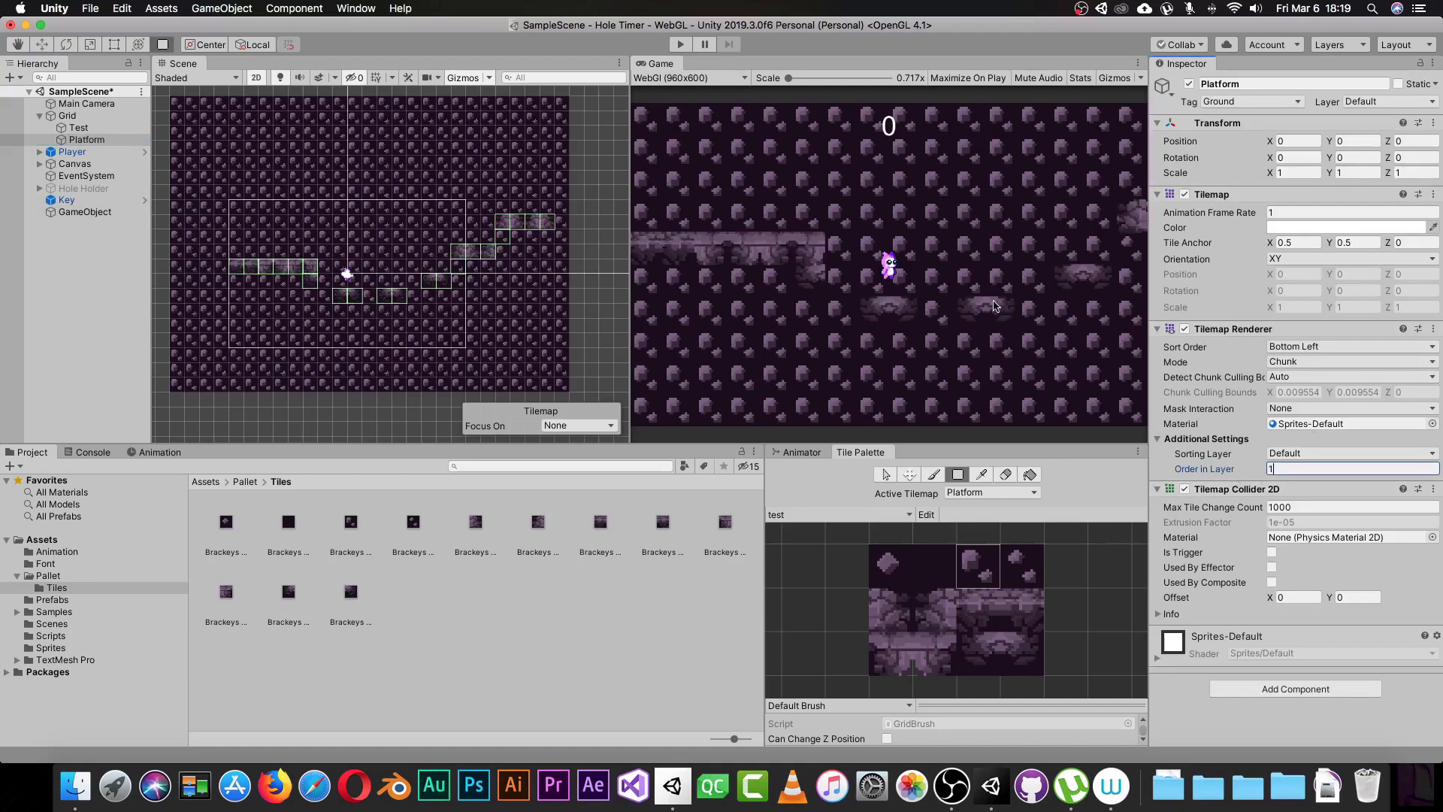
click(43, 275)
Compare the Platform and Test tilemaps' components and their collider outlines in the scene
click(86, 140)
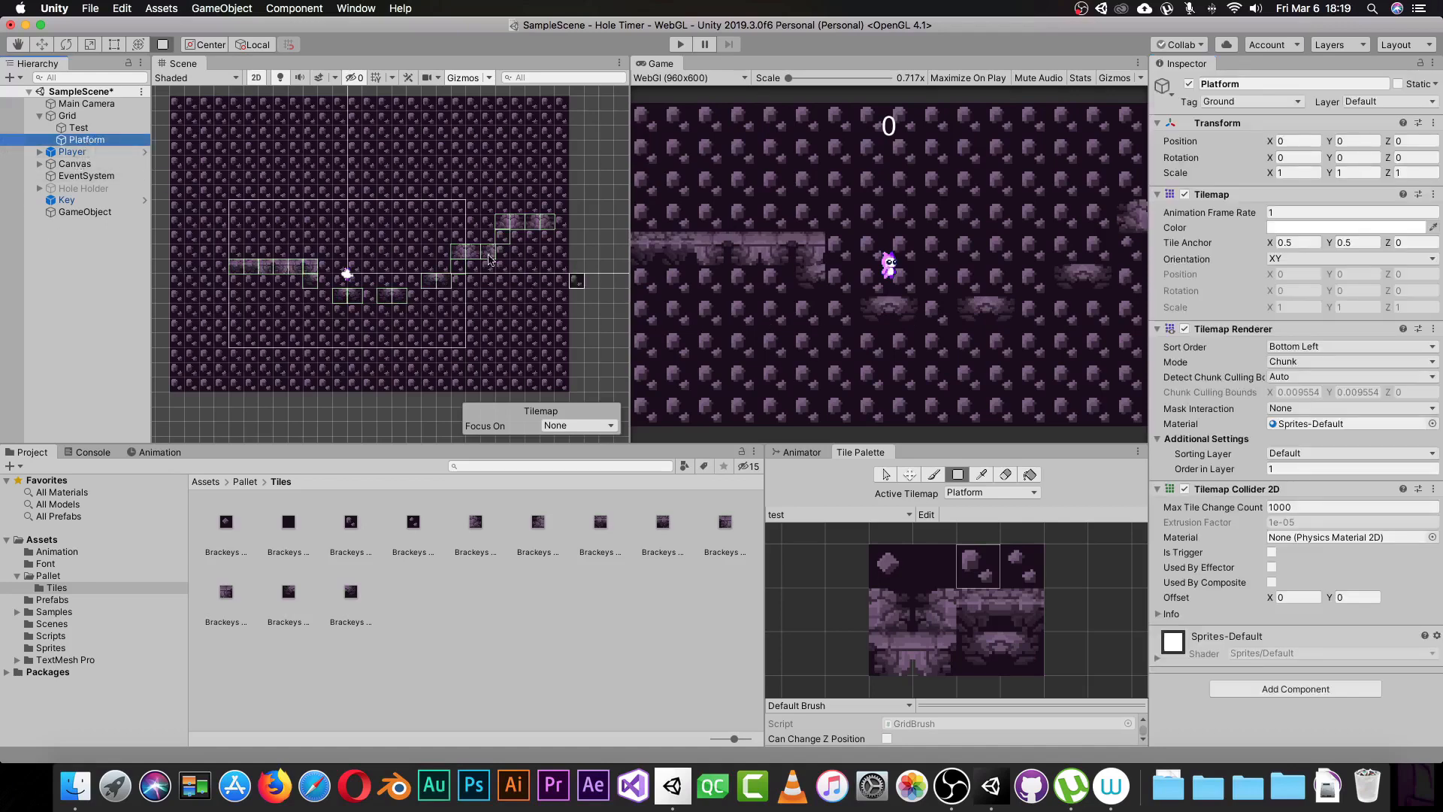
click(78, 128)
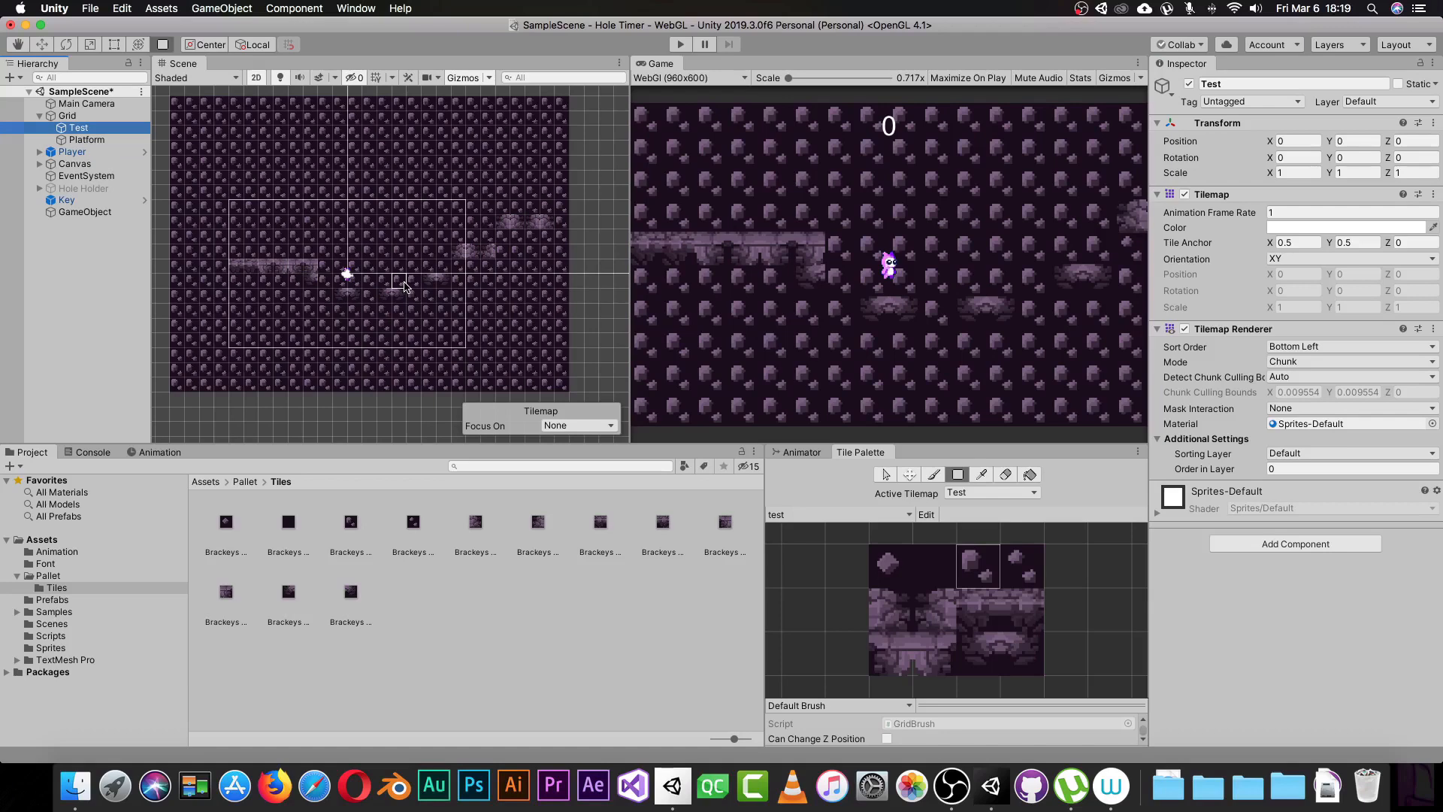
click(101, 142)
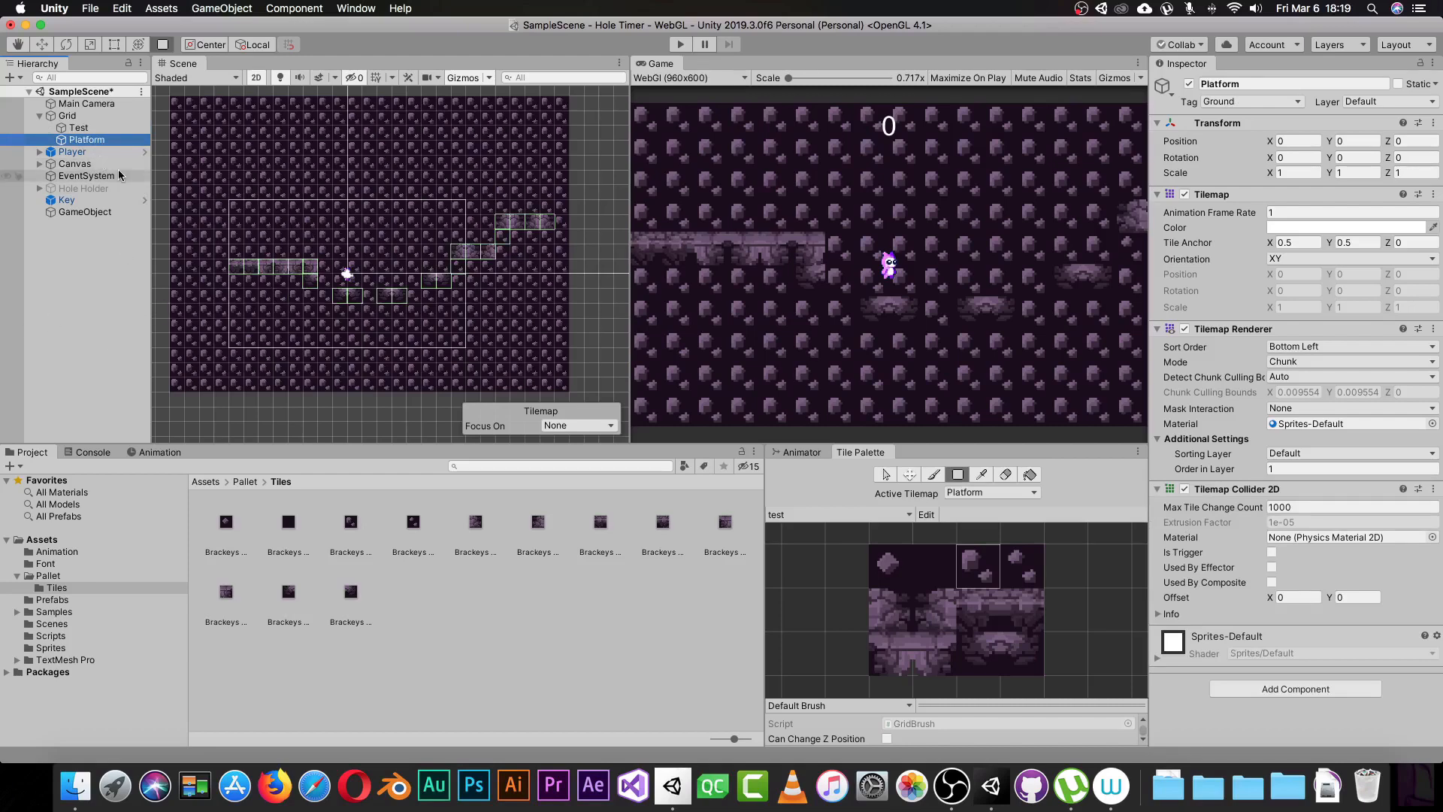
click(82, 129)
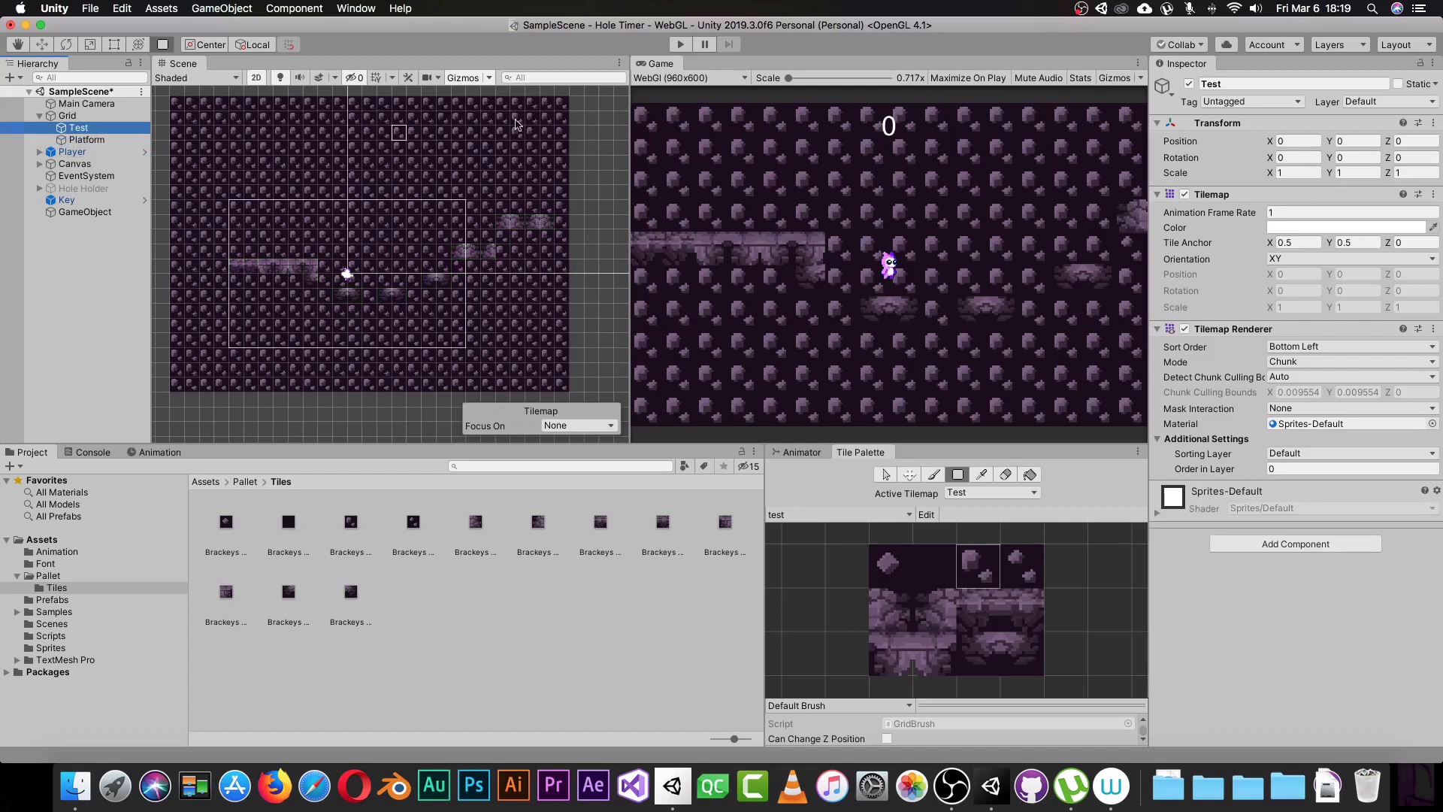
click(101, 140)
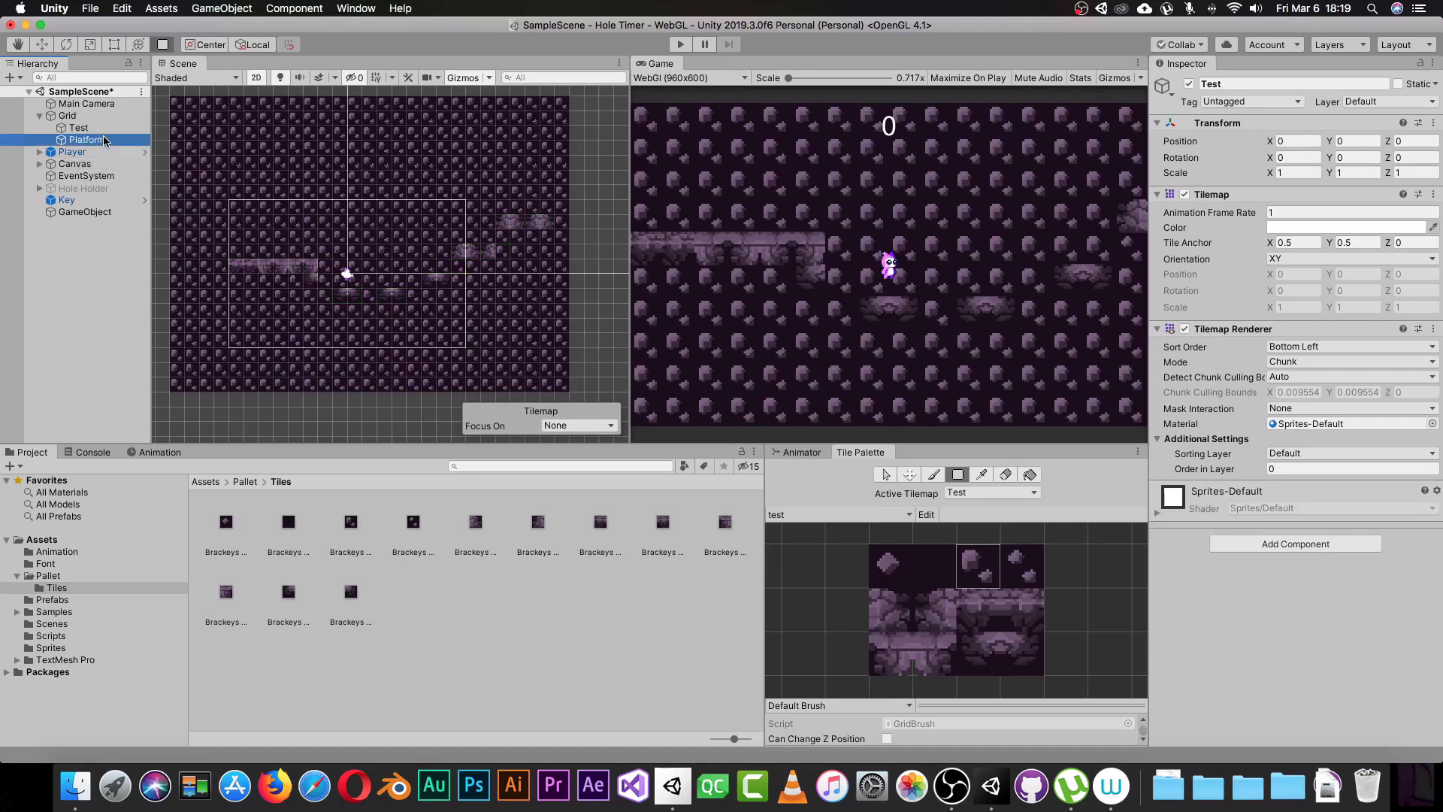
click(221, 275)
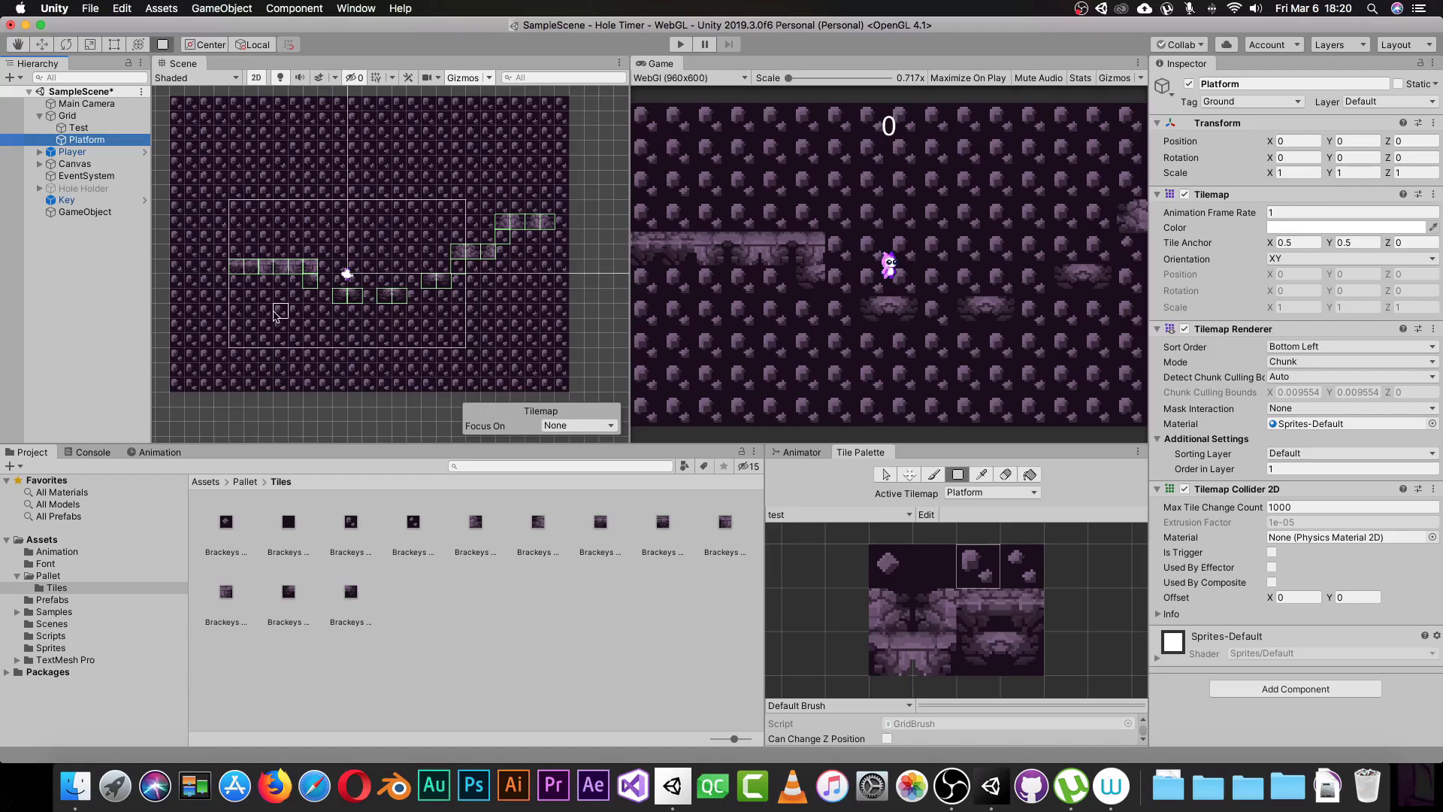
Search the components available for the Platform tilemap for "bo" and "til", and close the search without adding any
click(65, 259)
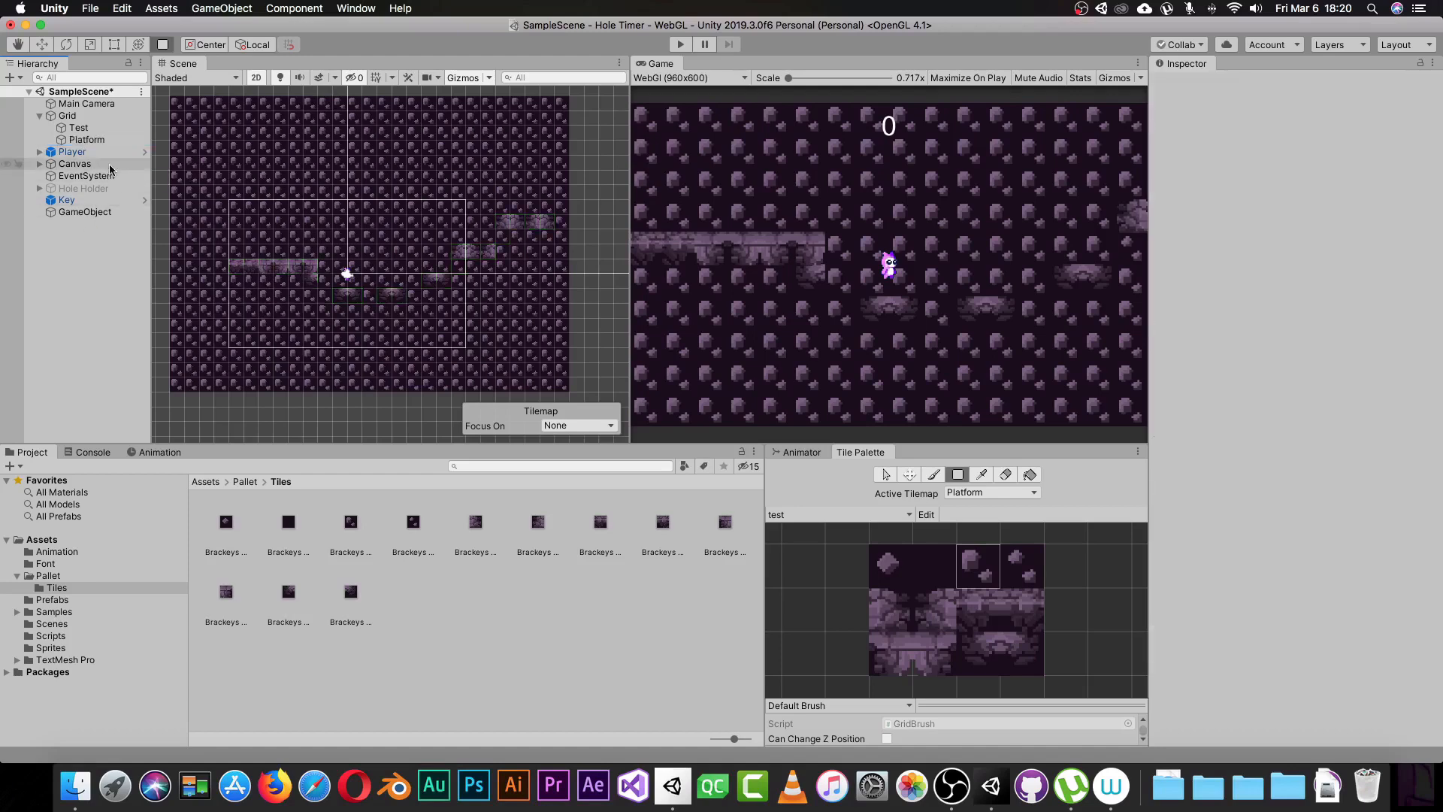
click(87, 140)
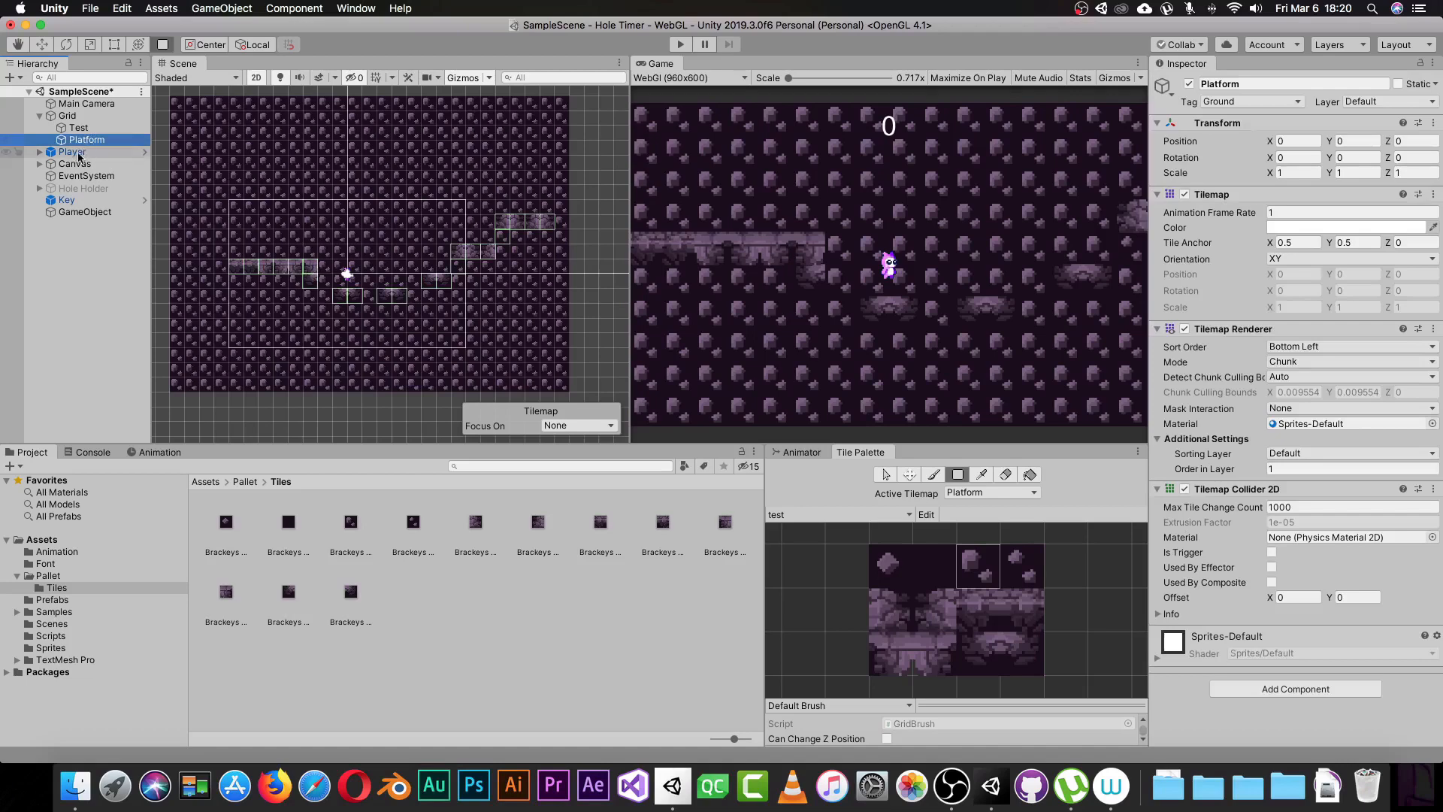
click(1274, 690)
text(bo)
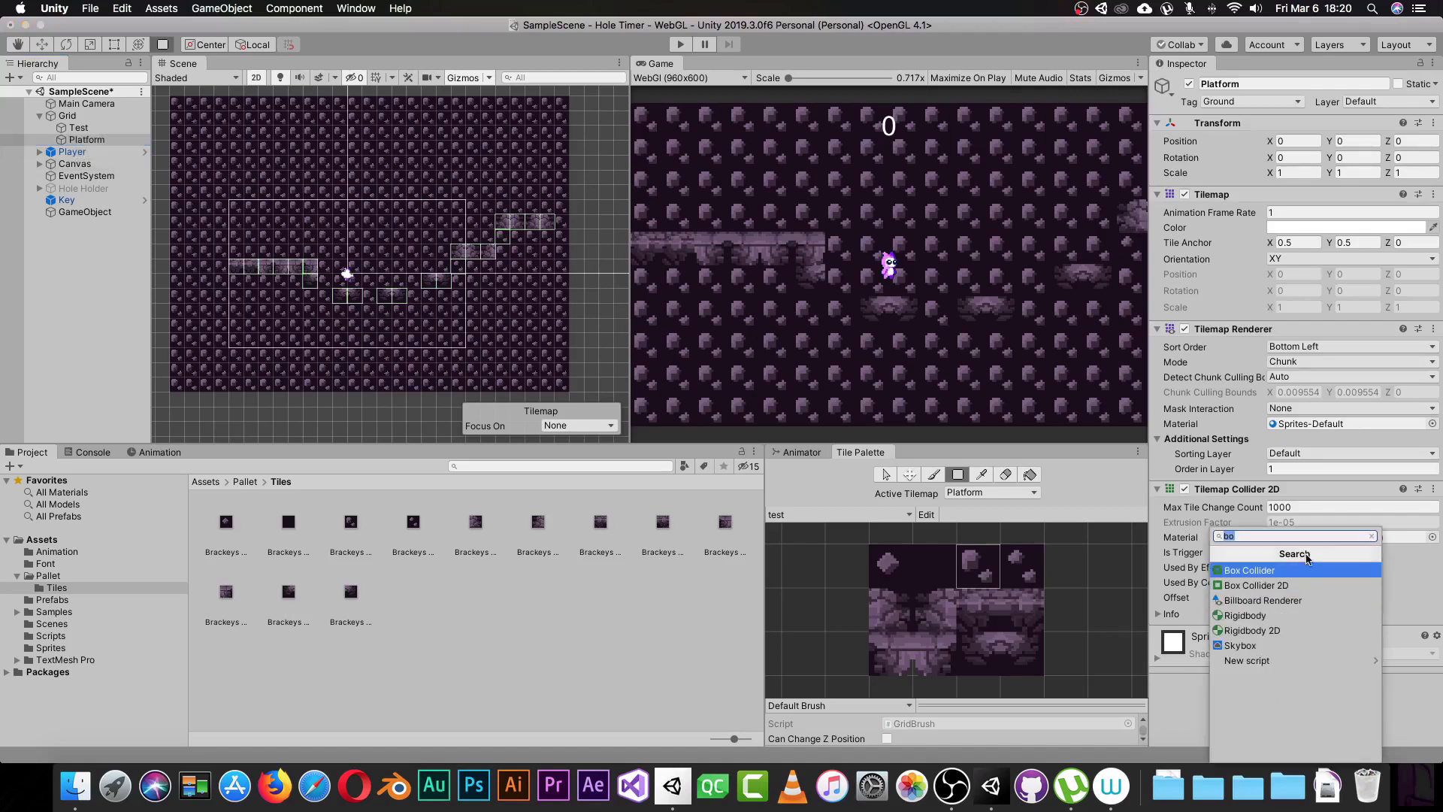
text(til)
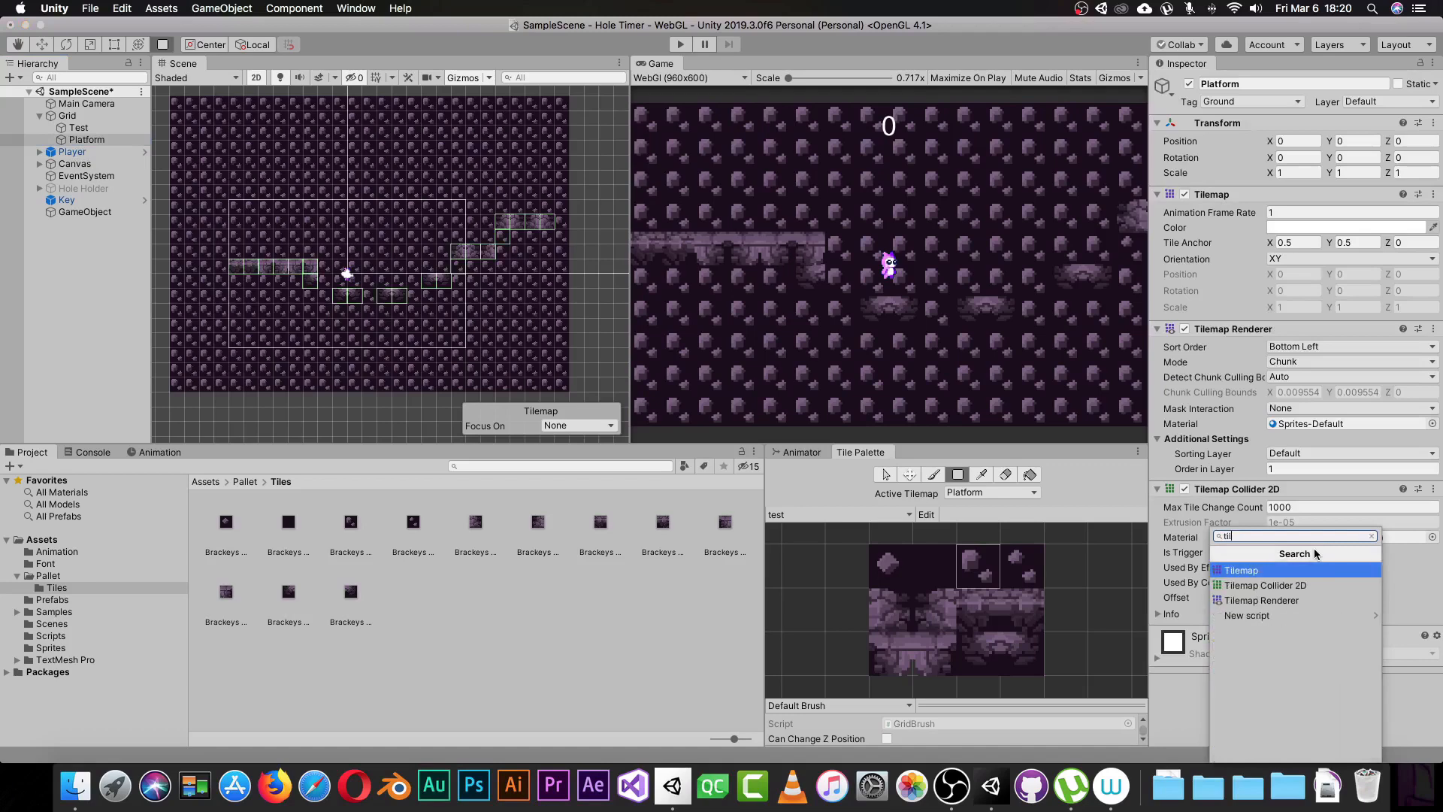
click(977, 229)
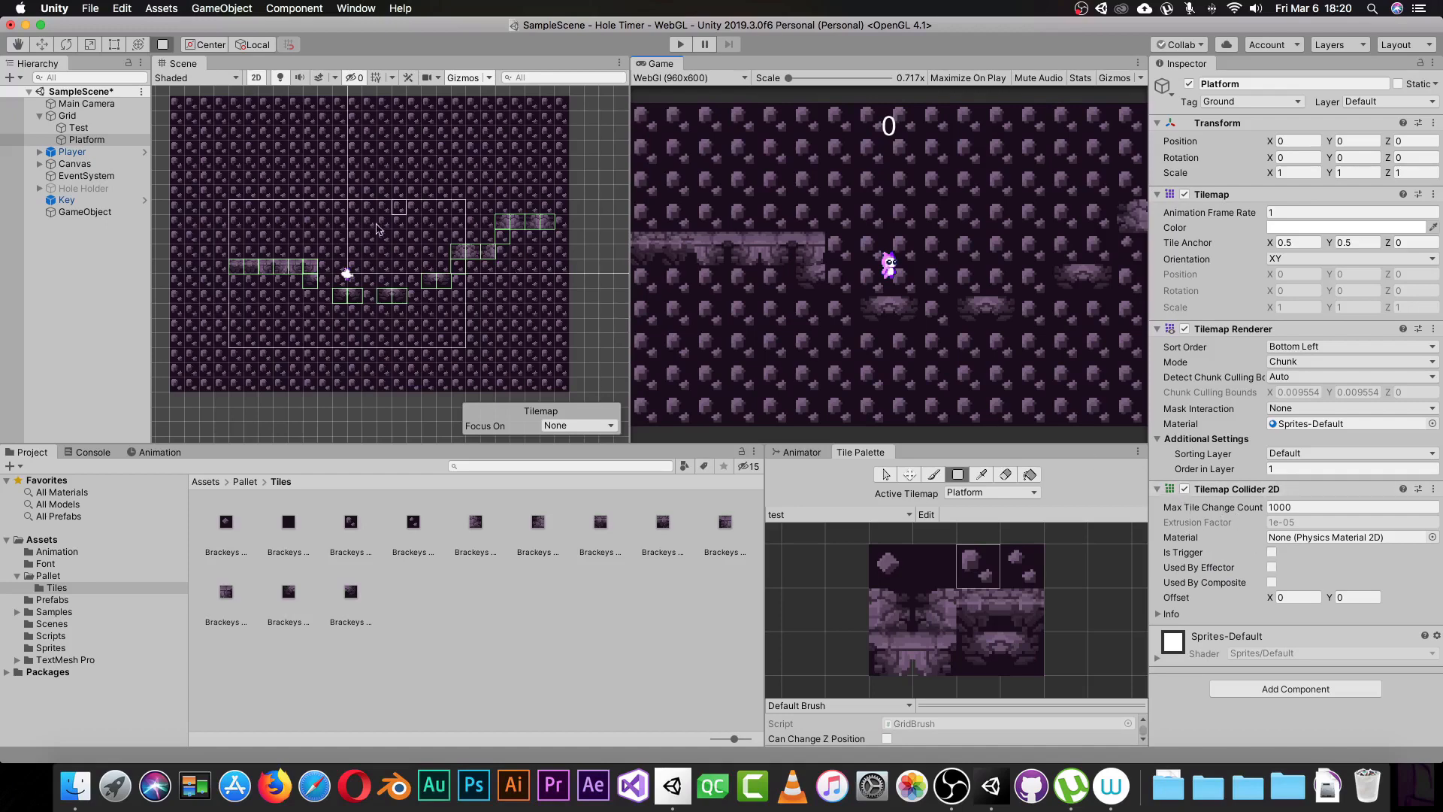
Disable the Platform's Tilemap Collider 2D to compare the scene without it, and enable it again
click(1184, 488)
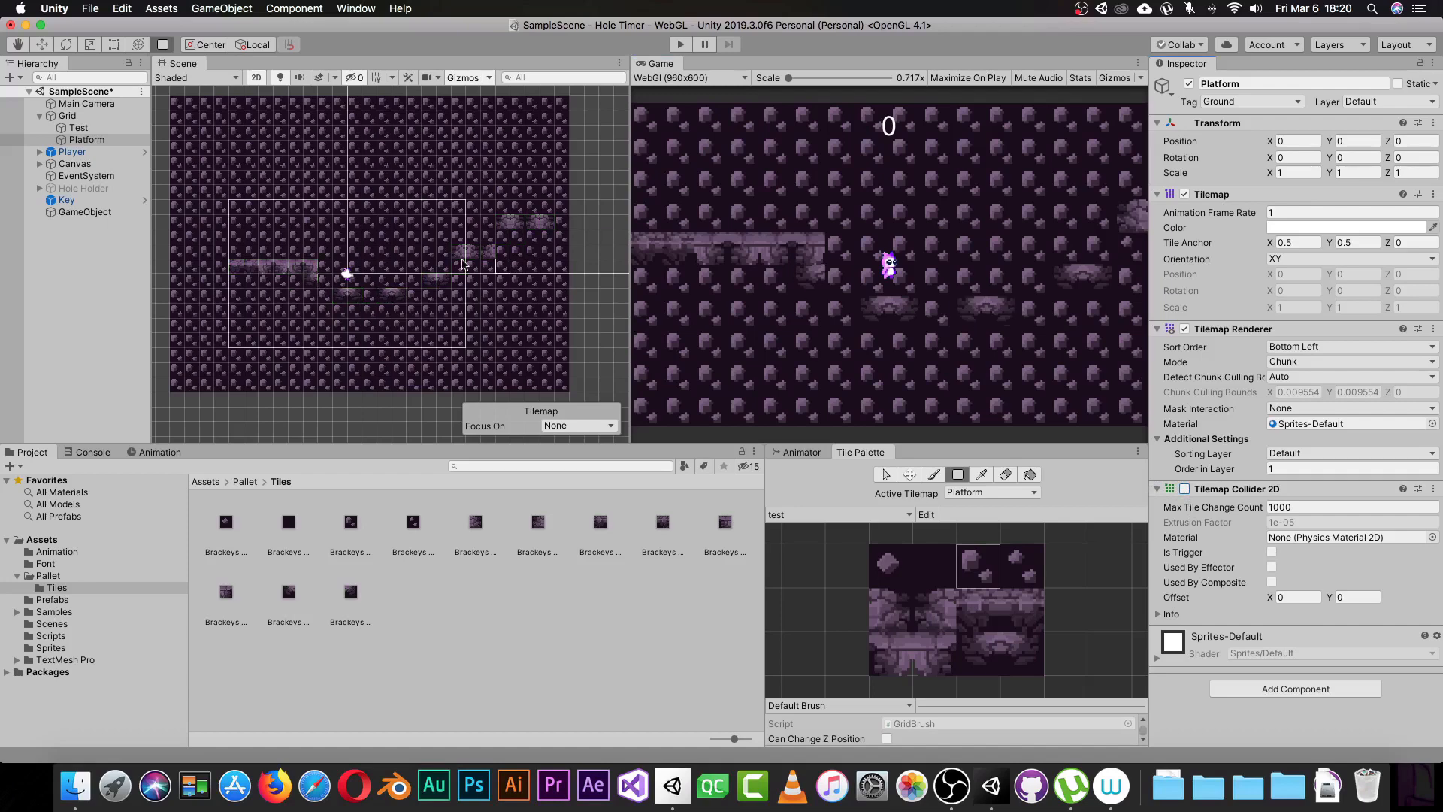
click(1185, 489)
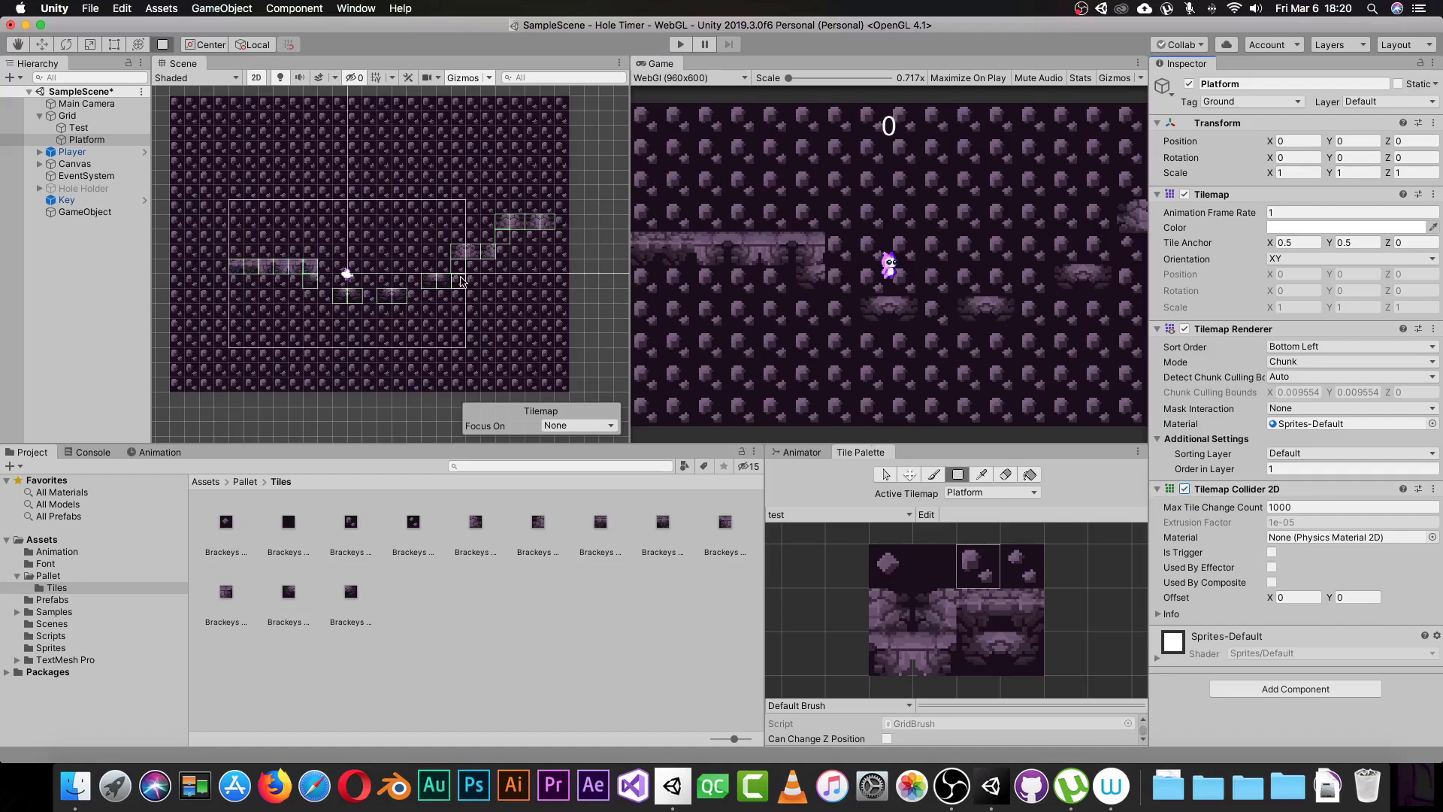